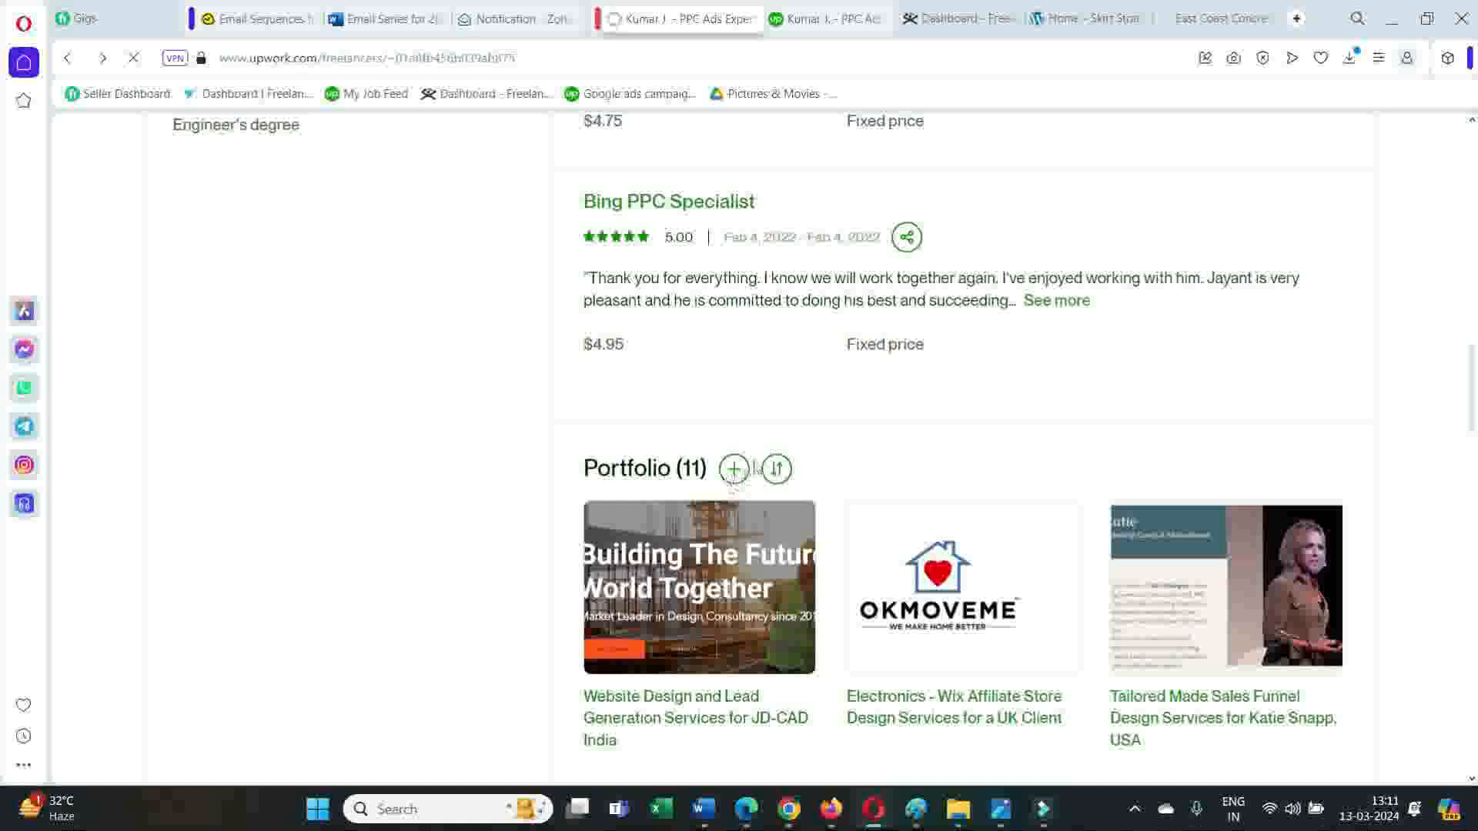
- Start adding a new portfolio project to the Upwork profile, and switch to the ChatGPT conversation in Chrome
click(734, 471)
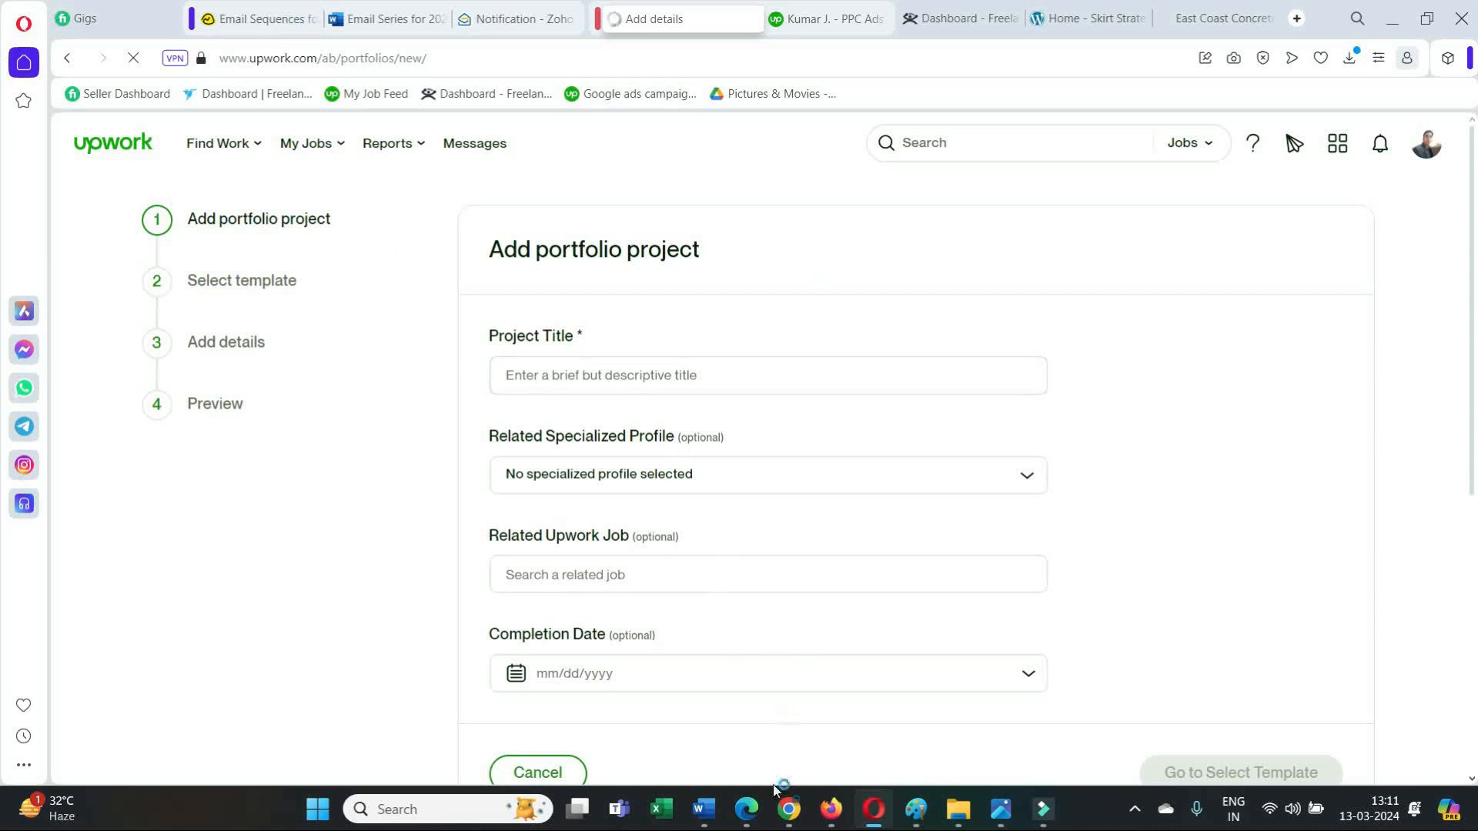
click(788, 809)
click(60, 6)
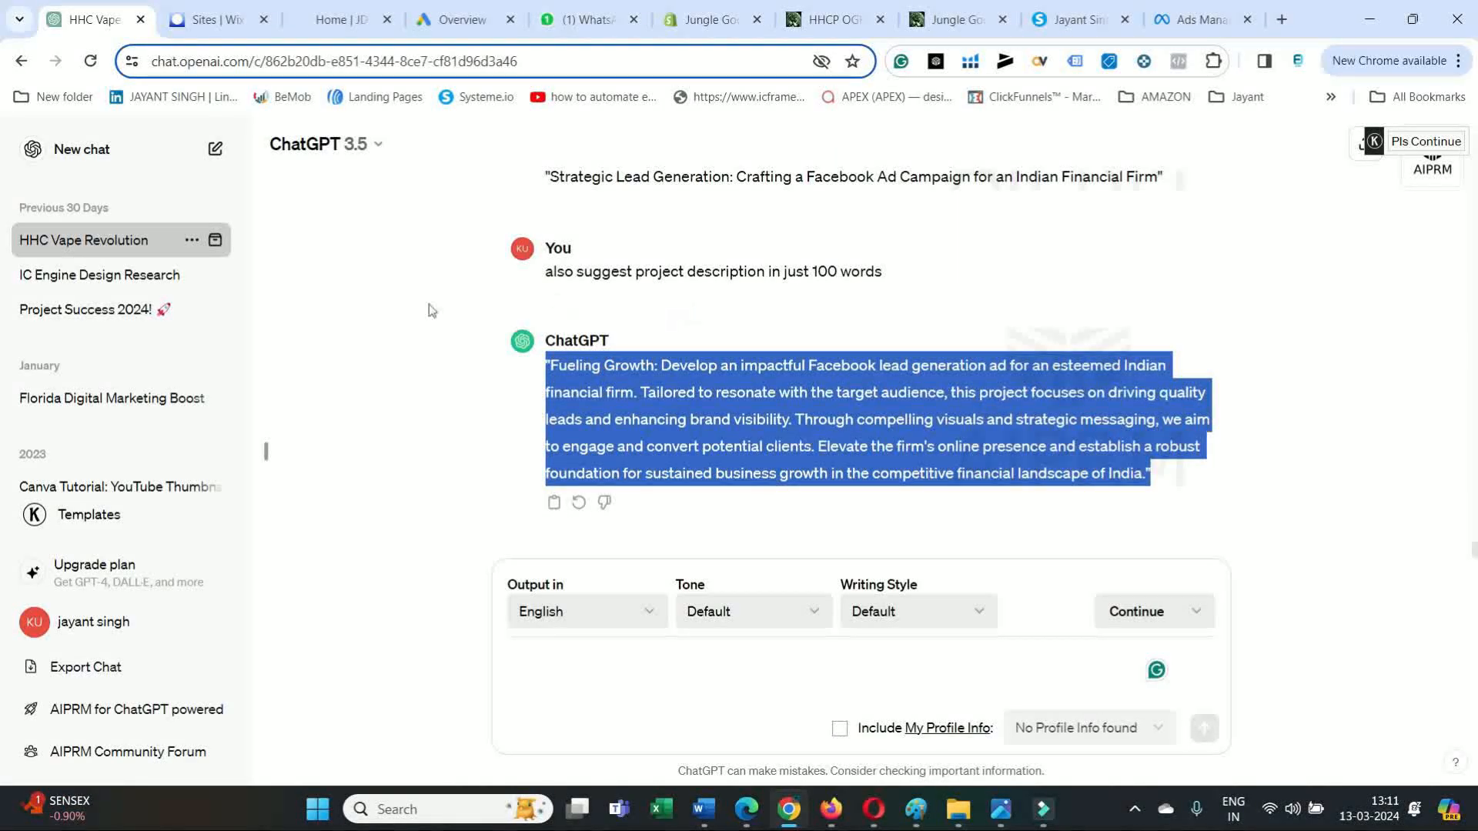
- Copy the title text "Crafting a Facebook Ad Campaign for an Indian Financial Firm" from the earlier ChatGPT reply
drag(737, 177, 1166, 185)
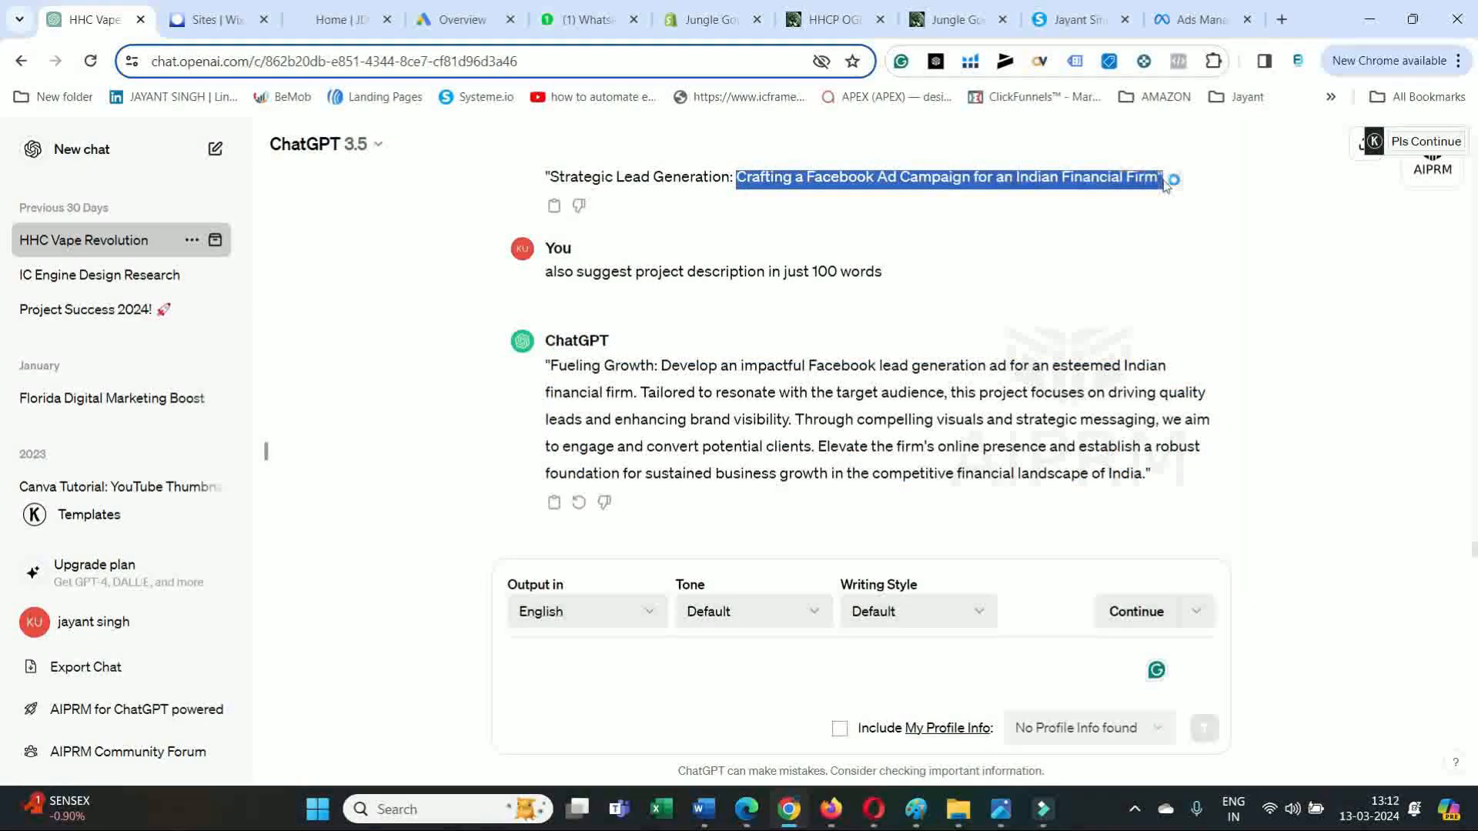
right_click(1120, 179)
click(746, 202)
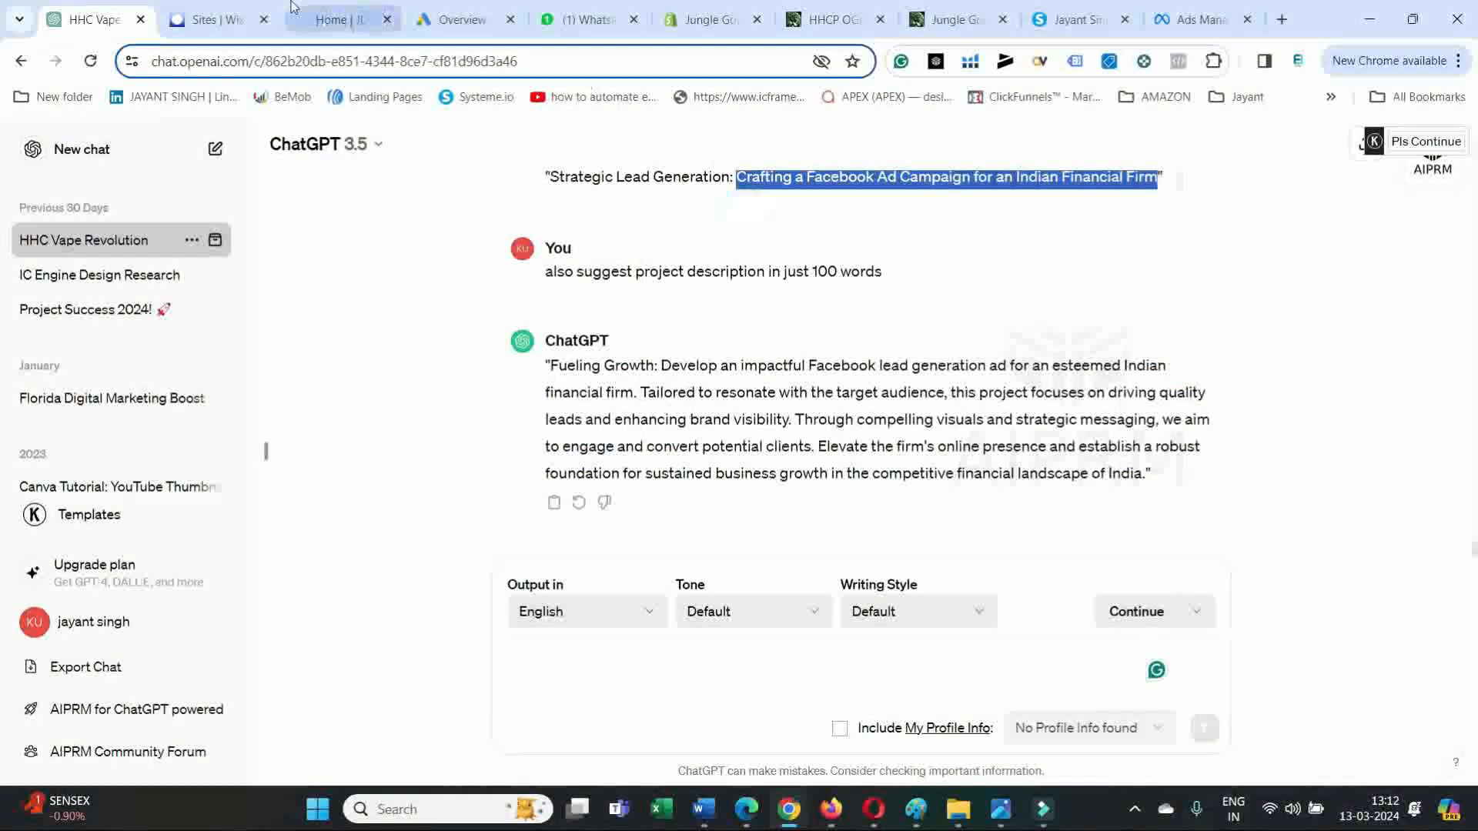
- Resubmit the earlier prompt asking for a project title for a Facebook lead generation ad for an Indian-based financial firm
scroll(731, 307, up, 3)
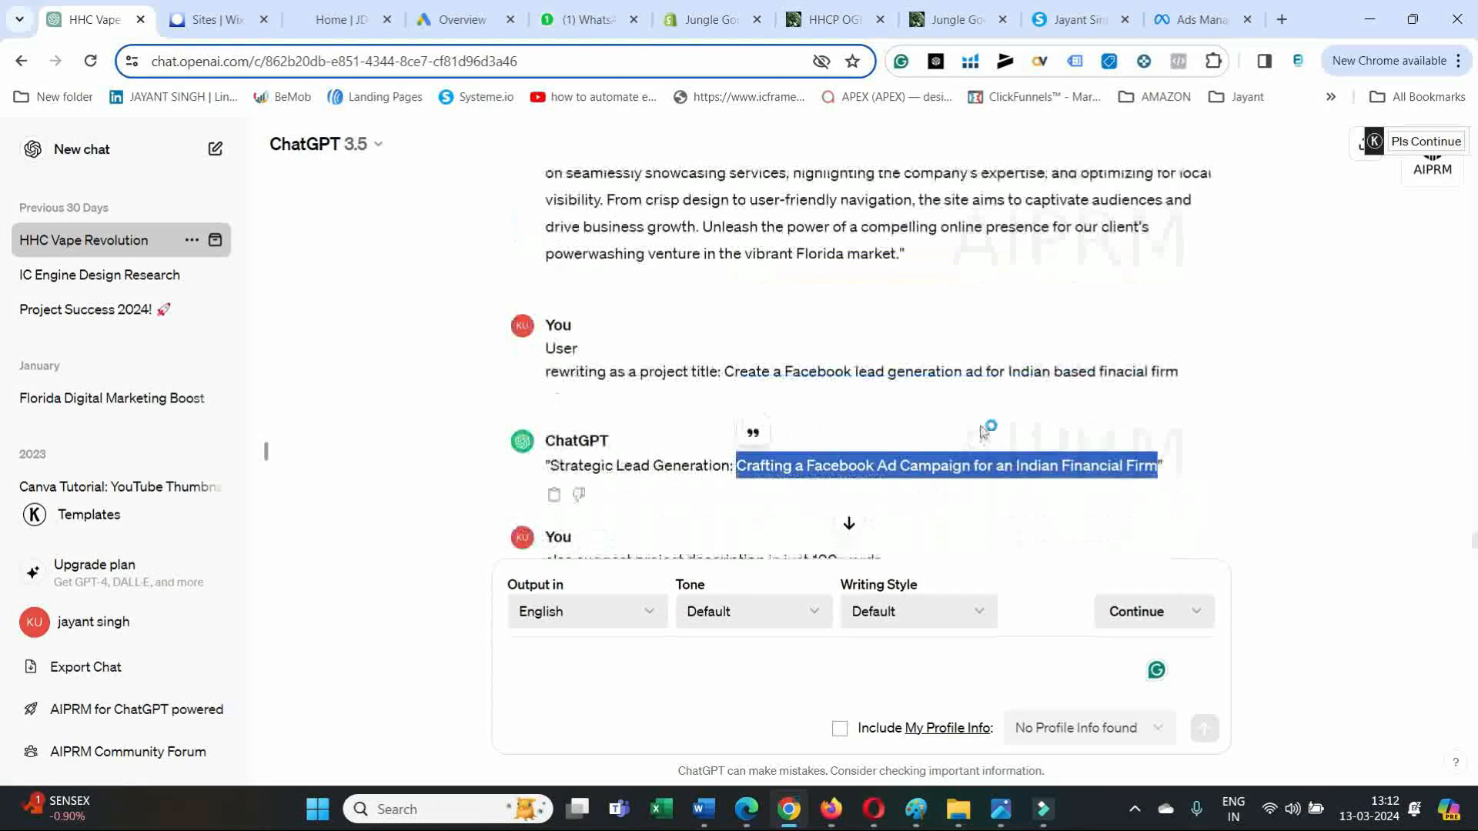
scroll(904, 401, down, 2)
scroll(905, 401, down, 1)
scroll(684, 440, up, 5)
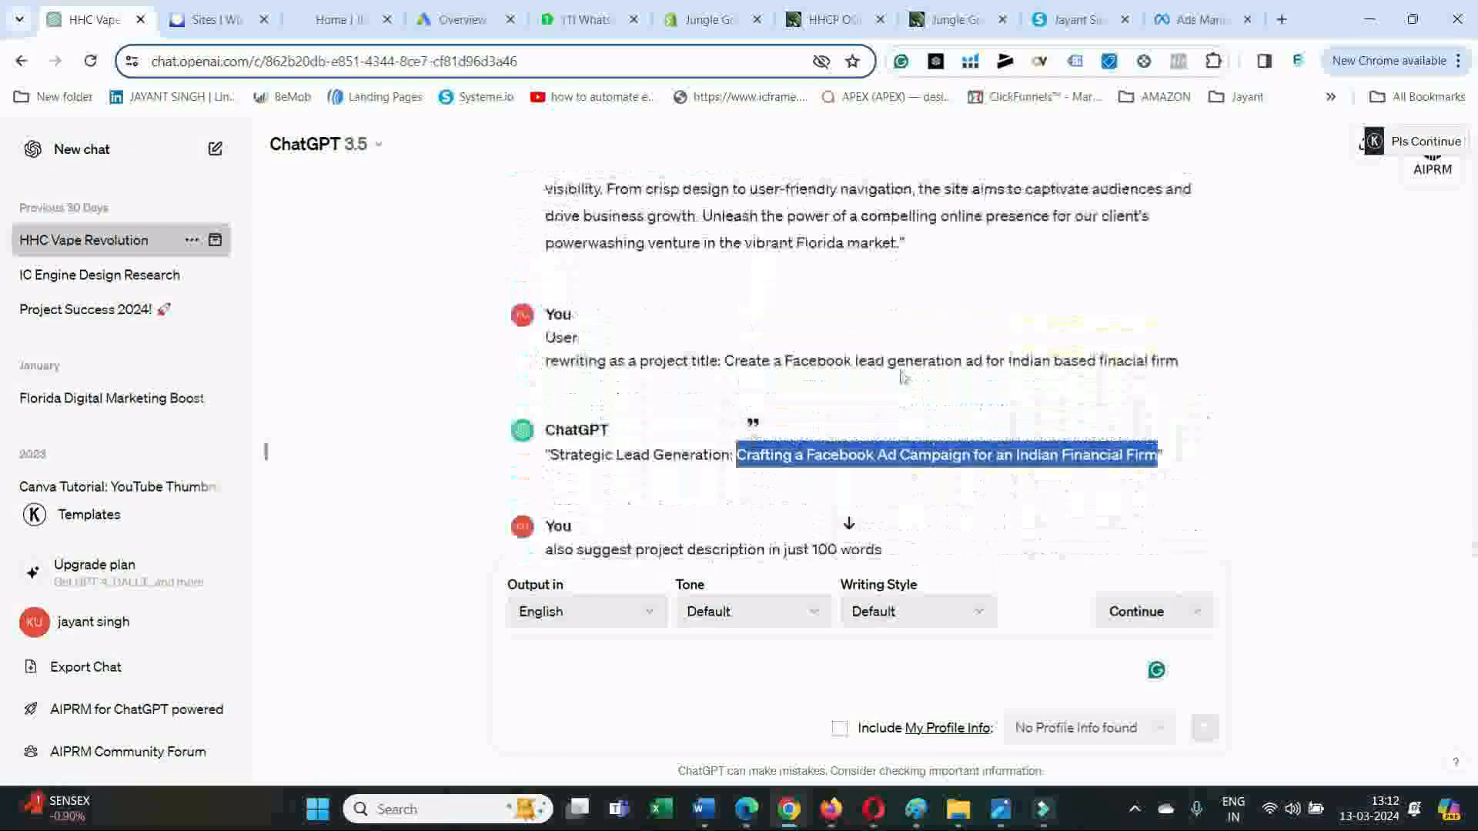
drag(545, 440, 1233, 469)
right_click(1071, 473)
click(761, 173)
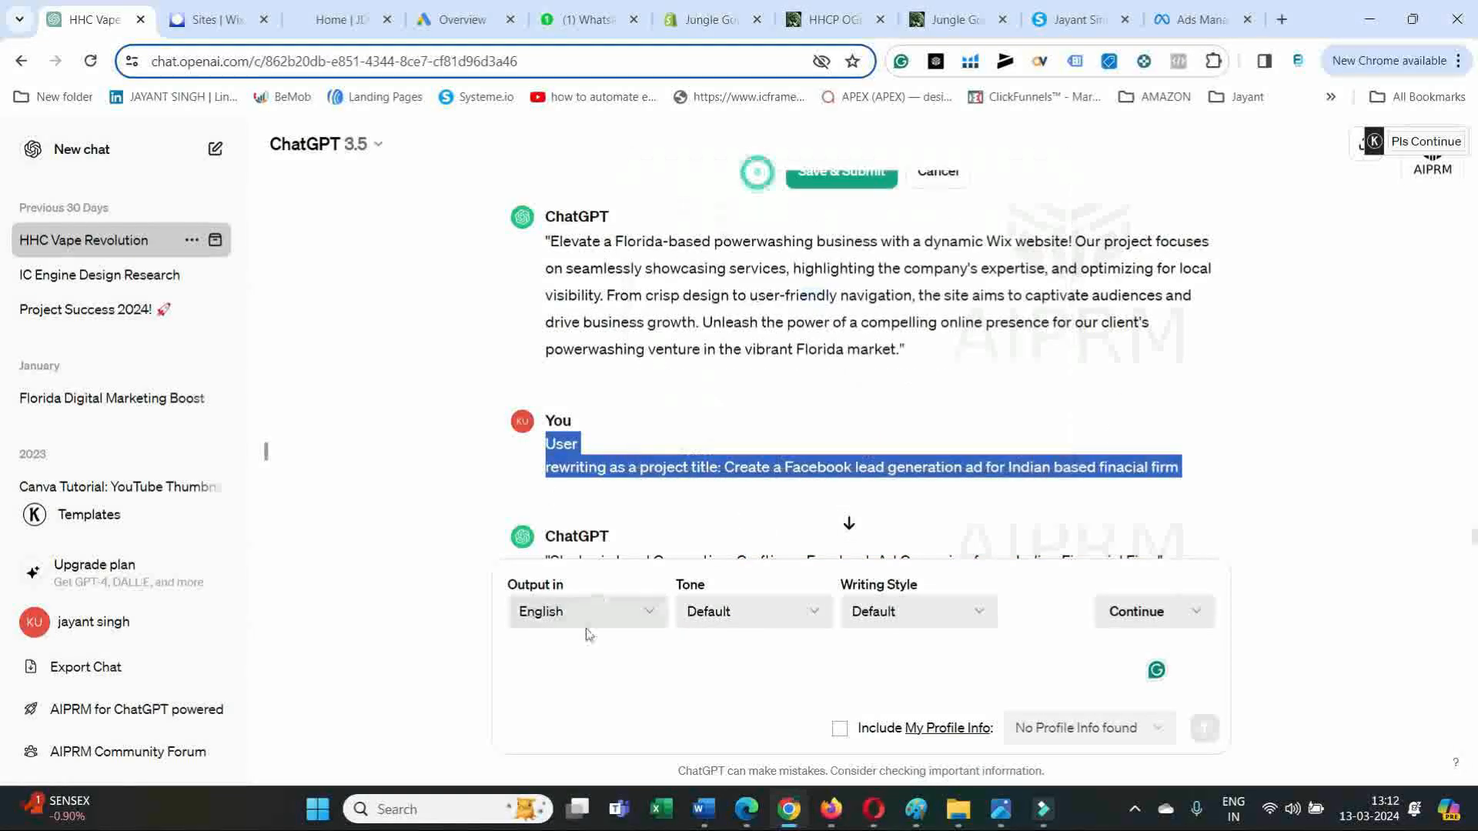
click(585, 654)
key(ctrl+v)
key(Return)
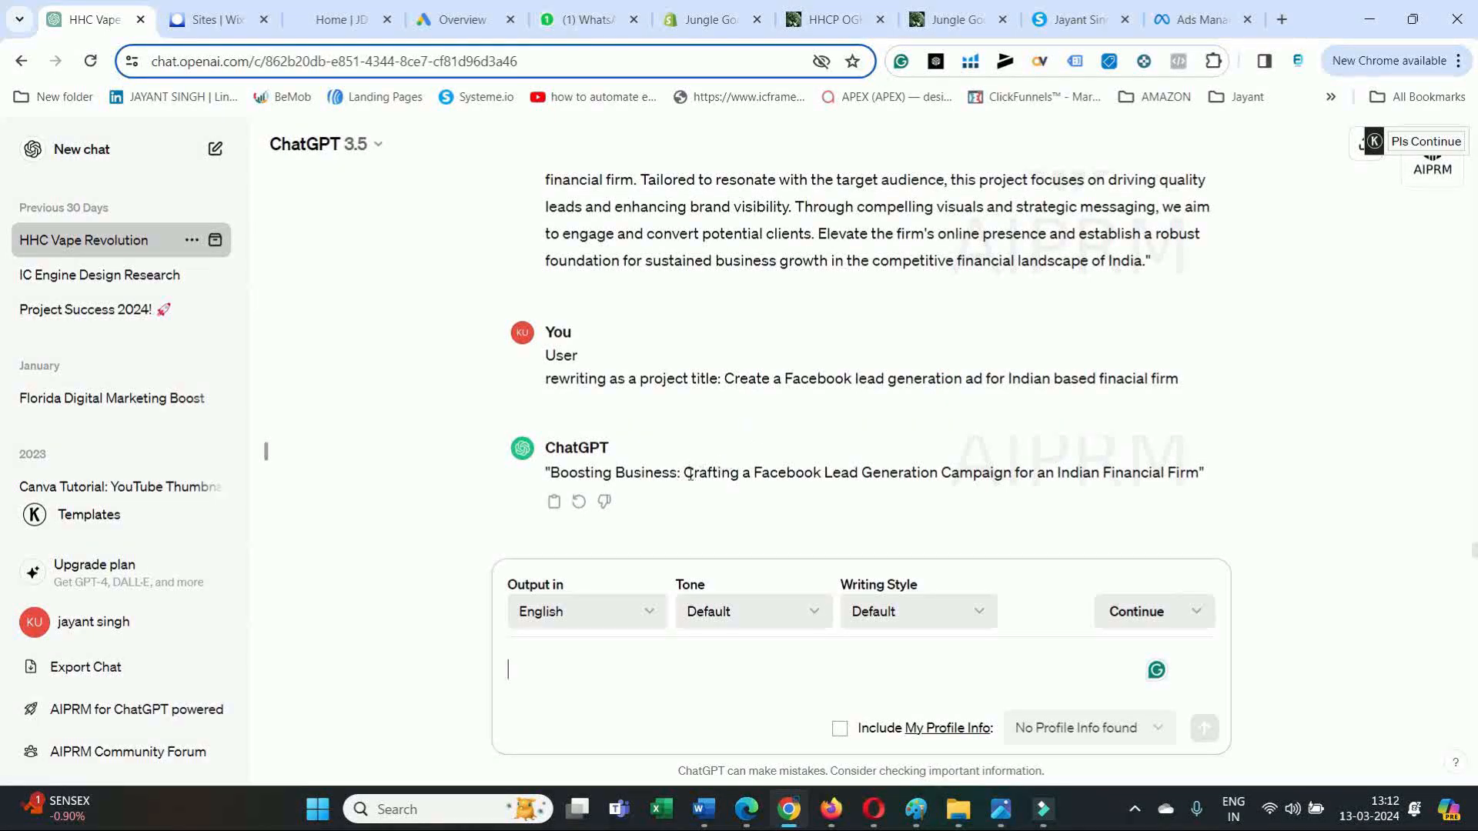
- Copy the part of the newly generated title from "Crafting a Facebook Lead Generation Campaign" to its end
drag(691, 475, 1227, 488)
right_click(741, 471)
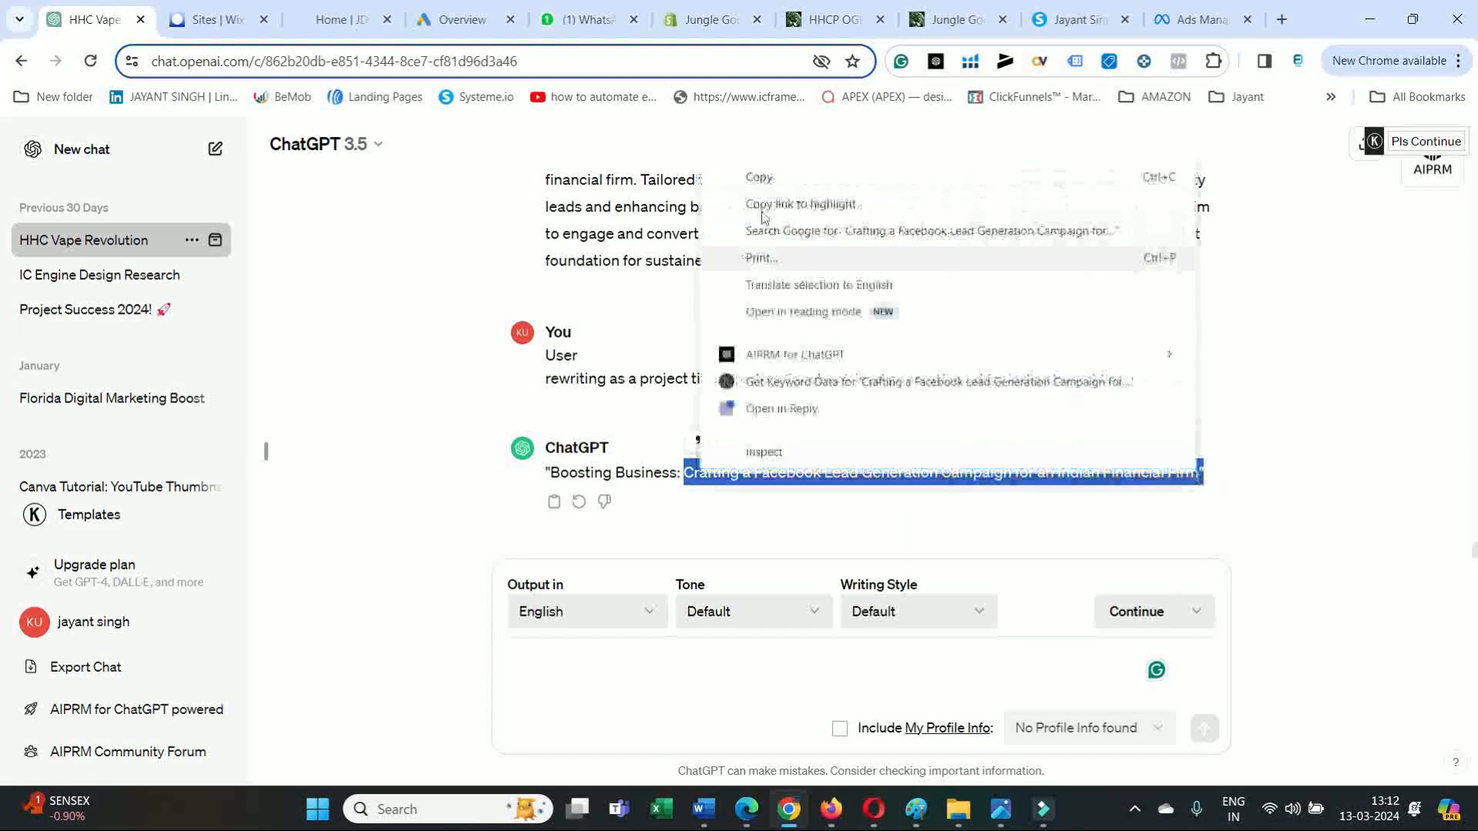
click(792, 177)
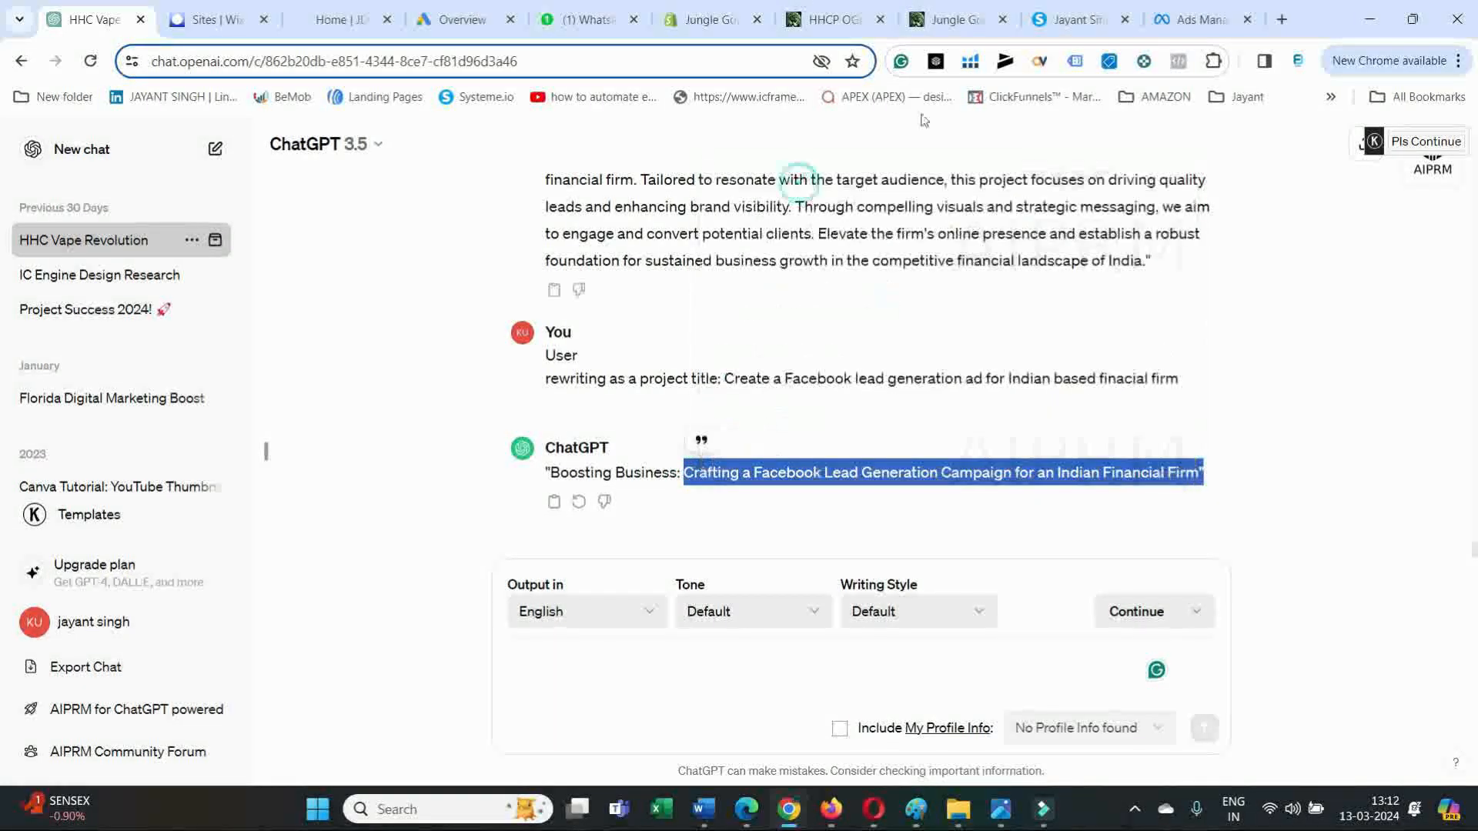
- Copy the whole generated title starting with "Boosting Business" and paste it as the Project Title in the Upwork form
click(704, 496)
drag(545, 472, 1207, 479)
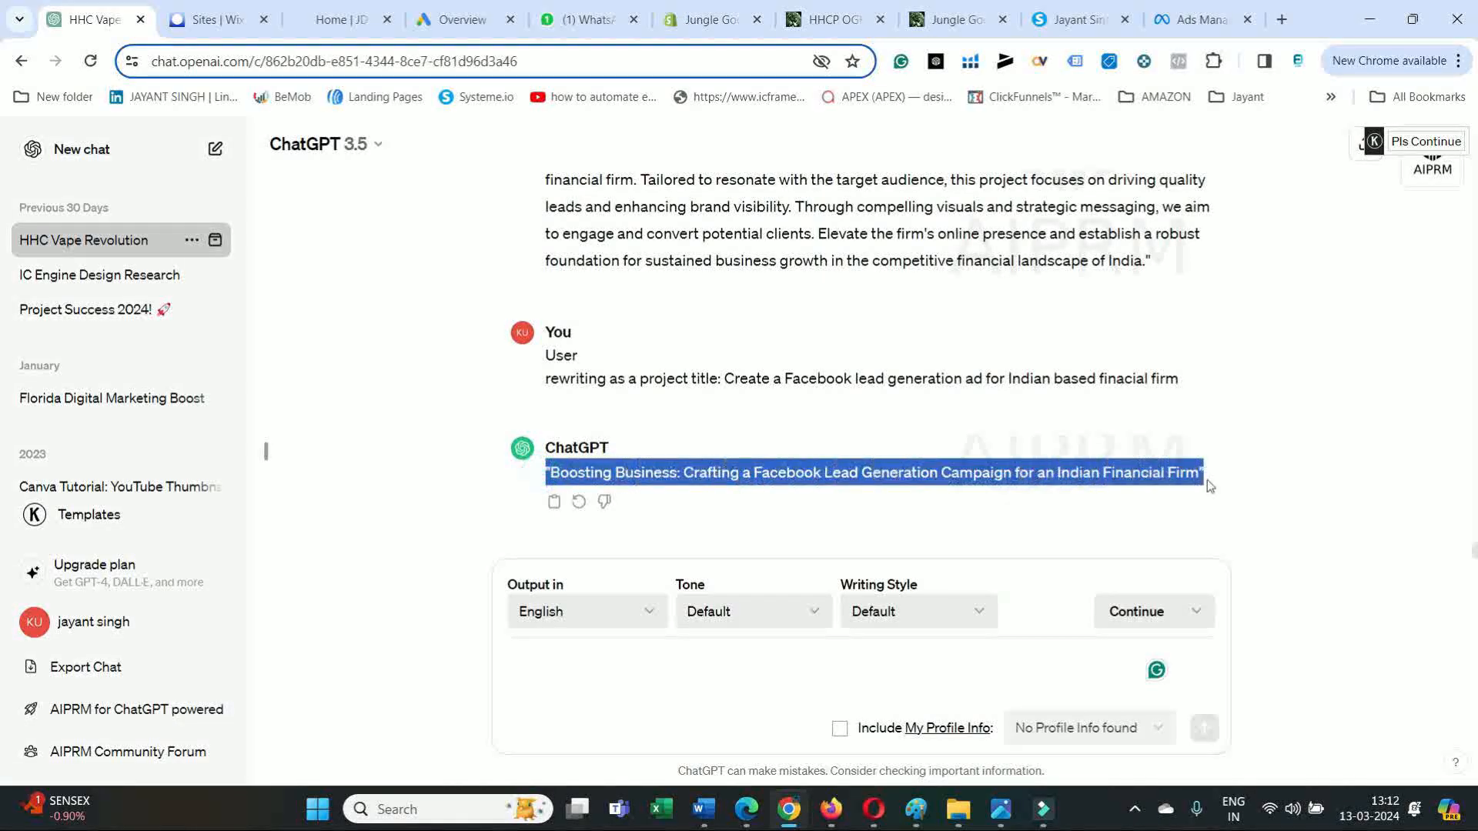
right_click(699, 473)
click(839, 179)
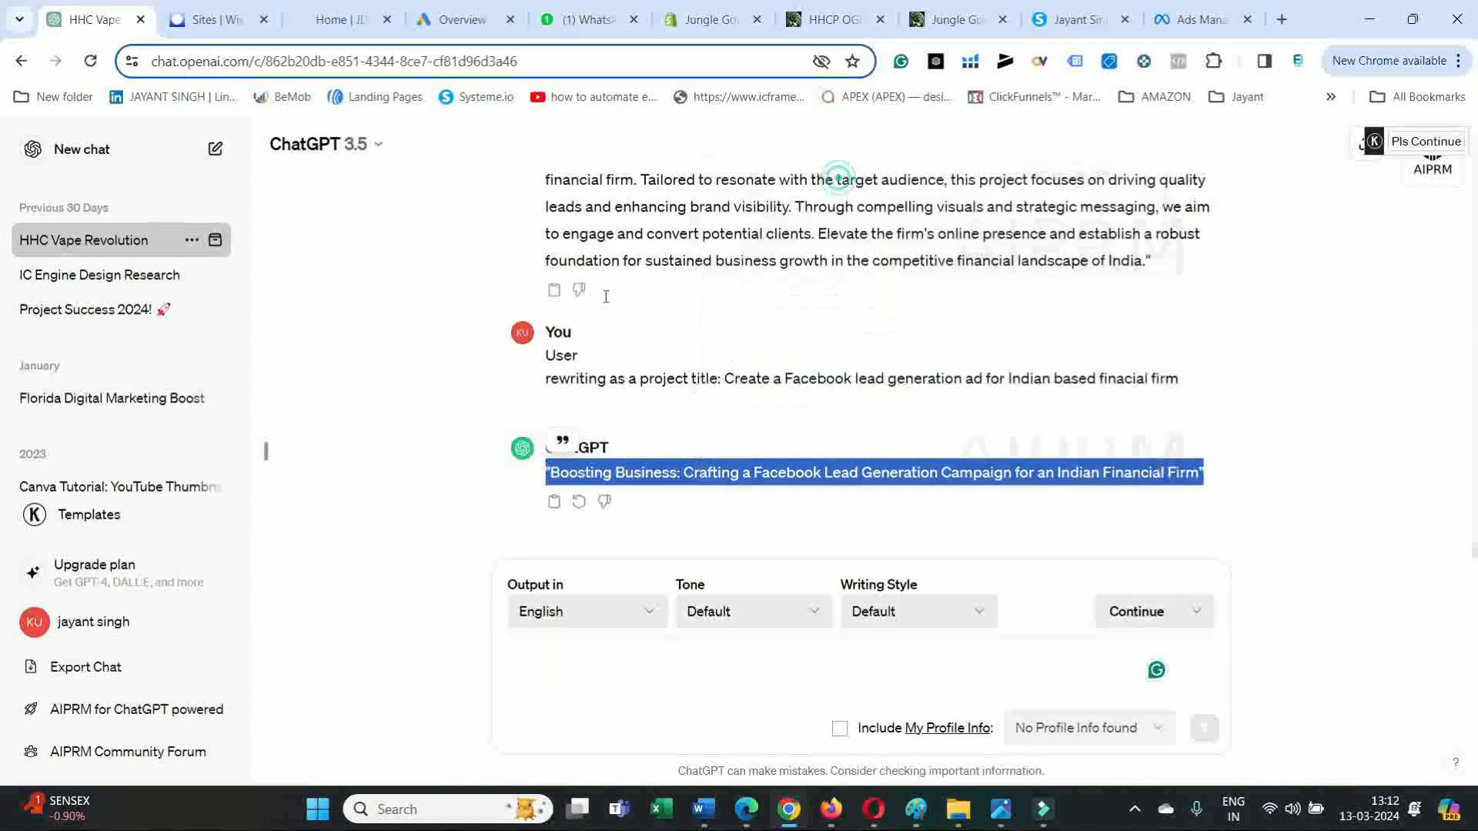
click(874, 808)
click(614, 373)
right_click(614, 372)
click(700, 544)
click(909, 416)
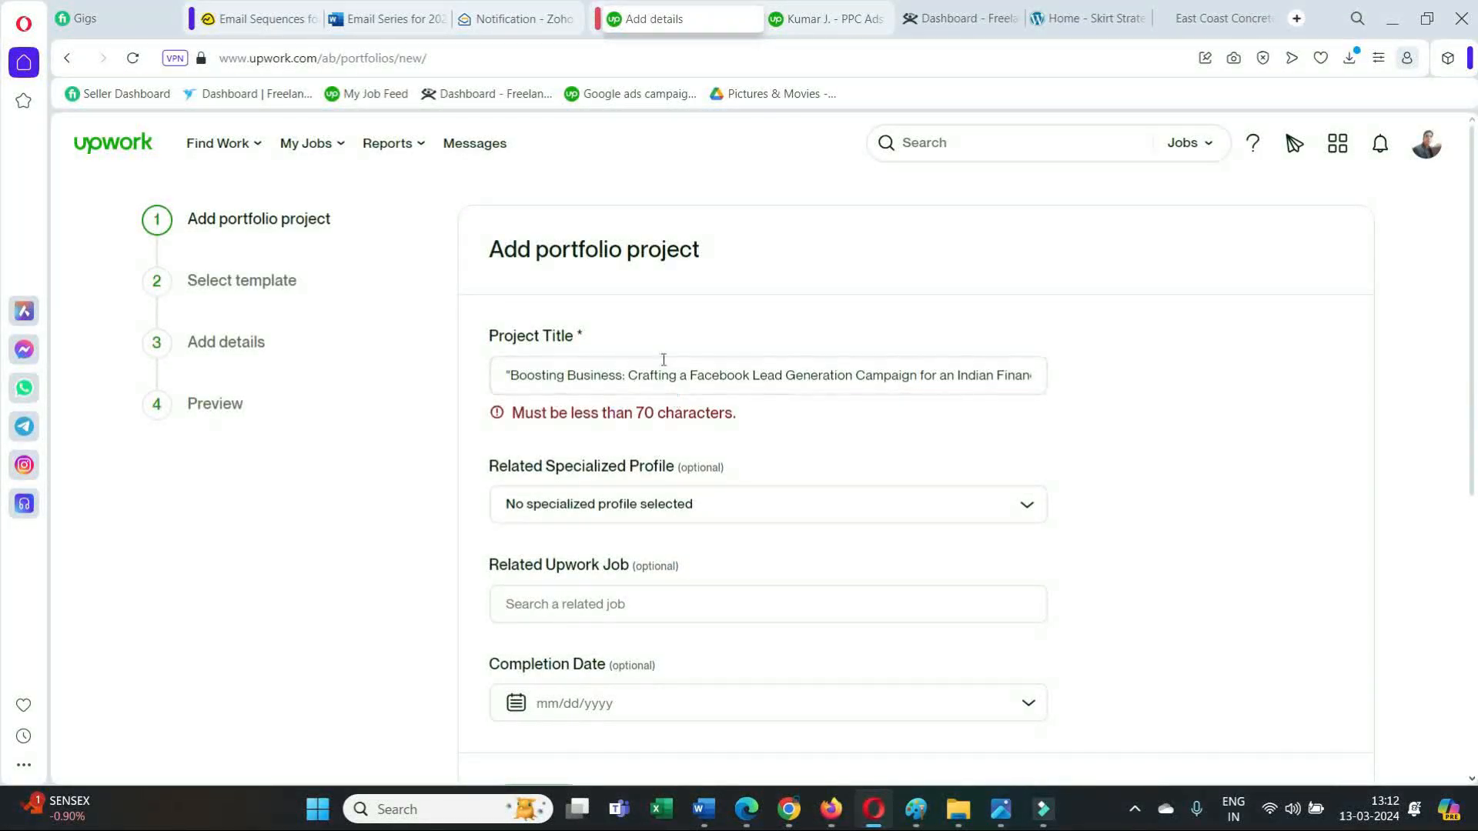
- Trim the project title to "Facebook Lead Generation Campaign for an Indian Financial Firm"
click(690, 377)
key(BackSpace)
key(BackSpace)
key(BackSpace)
key(BackSpace)
key(BackSpace)
key(BackSpace)
key(BackSpace)
key(BackSpace)
key(BackSpace)
key(BackSpace)
key(BackSpace)
key(BackSpace)
key(BackSpace)
key(BackSpace)
key(BackSpace)
key(BackSpace)
key(BackSpace)
key(BackSpace)
key(BackSpace)
key(BackSpace)
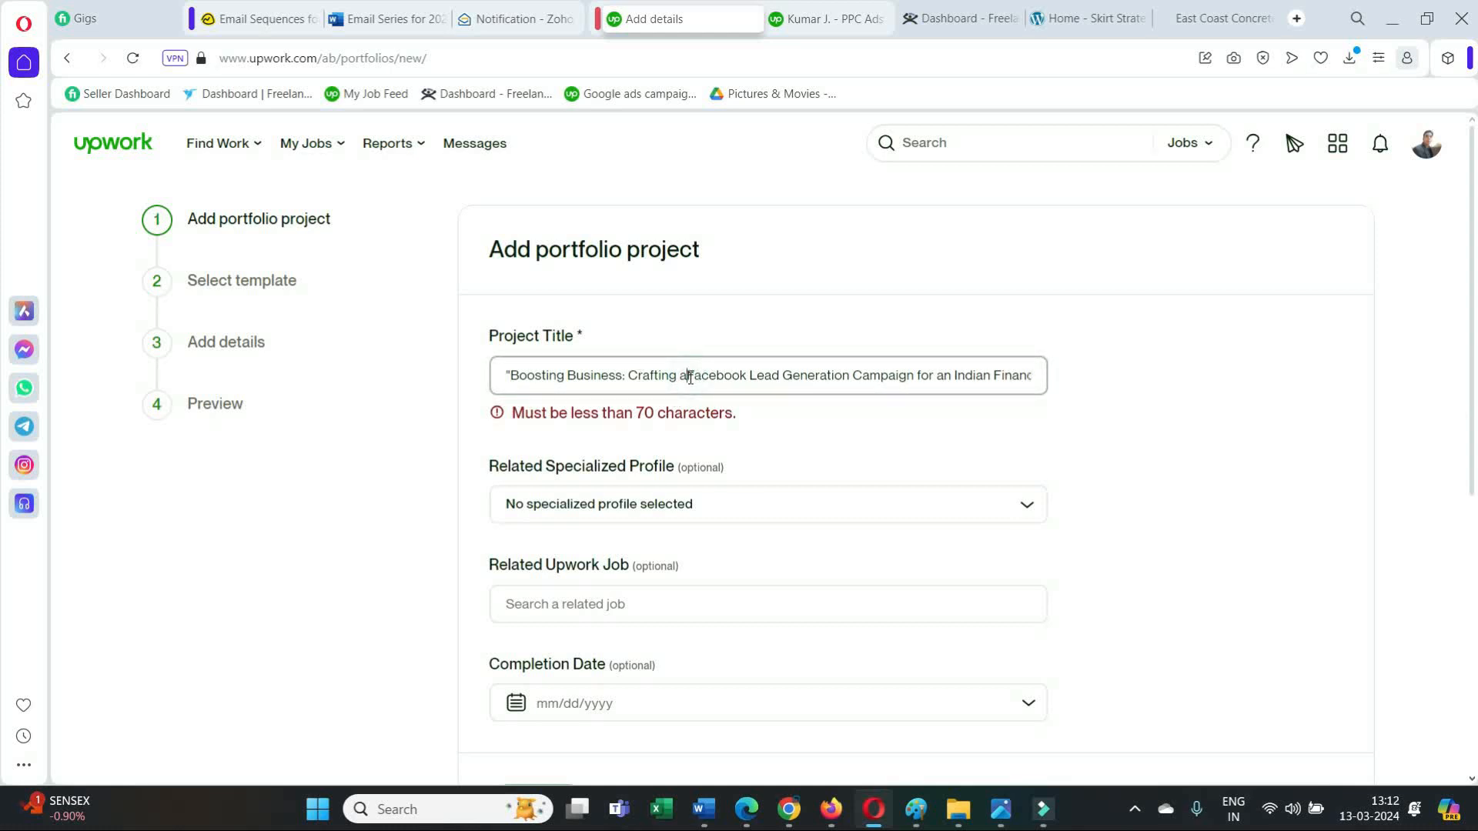
key(BackSpace)
key(BackSpace)
key(BackSpace)
key(BackSpace)
key(BackSpace)
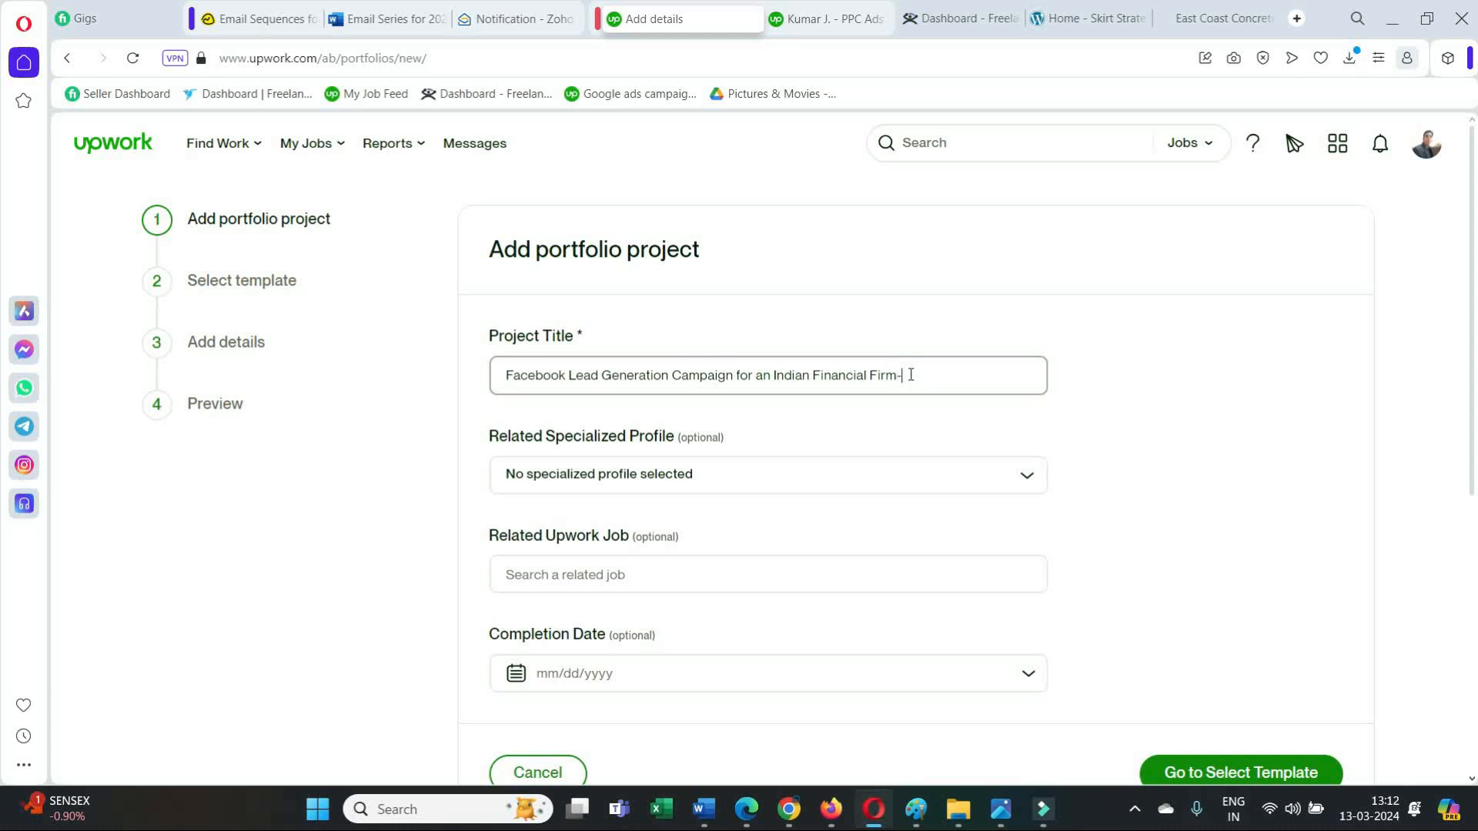
- Append the firm name to the project title so that it ends with "-Tradingrays"
key(BackSpace)
key(BackSpace)
text(rays)
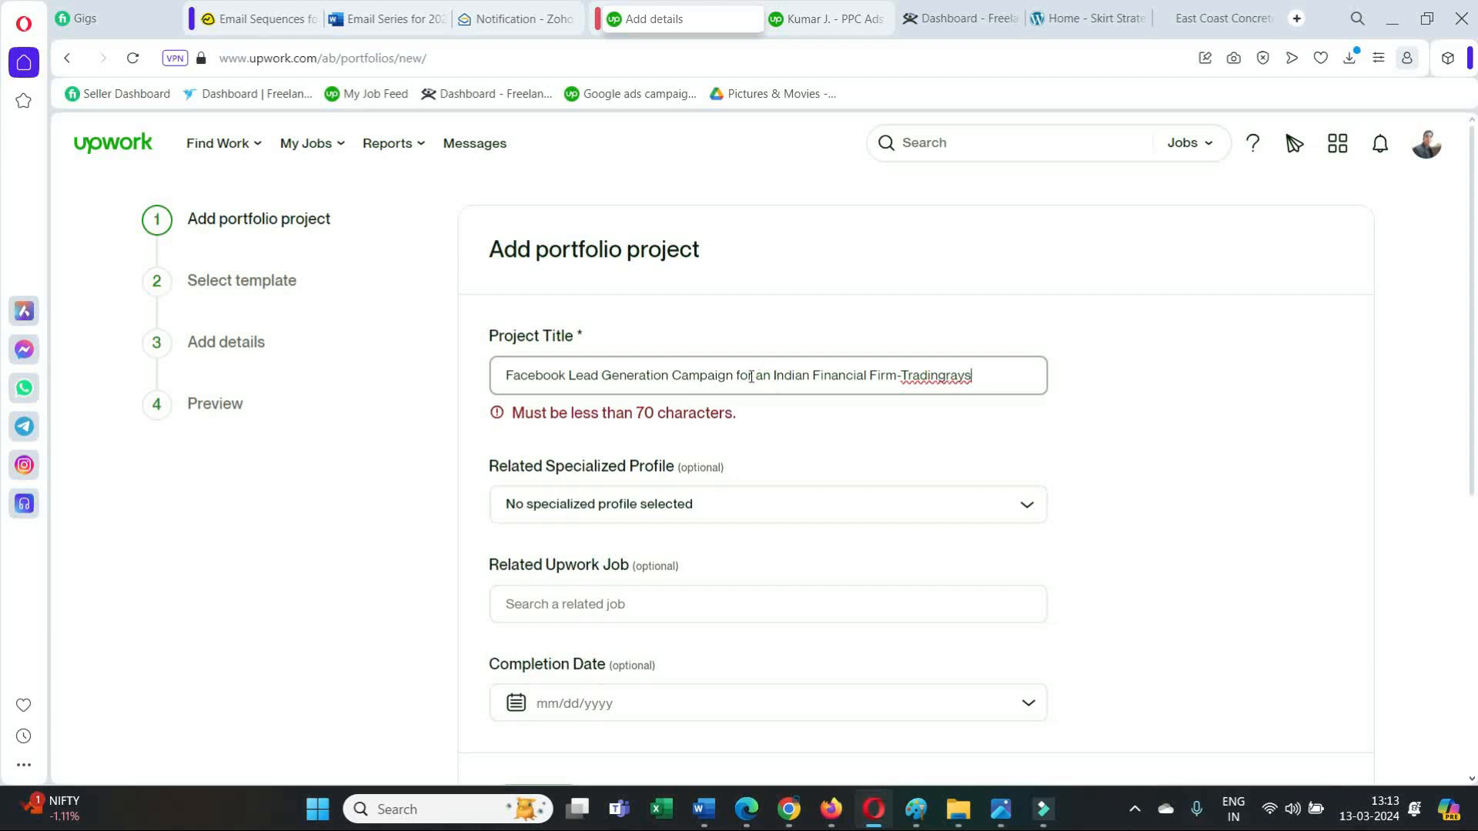
- Try the spelling suggestion "Trading rays" for the firm name, and restore it to "Tradingrays"
right_click(911, 374)
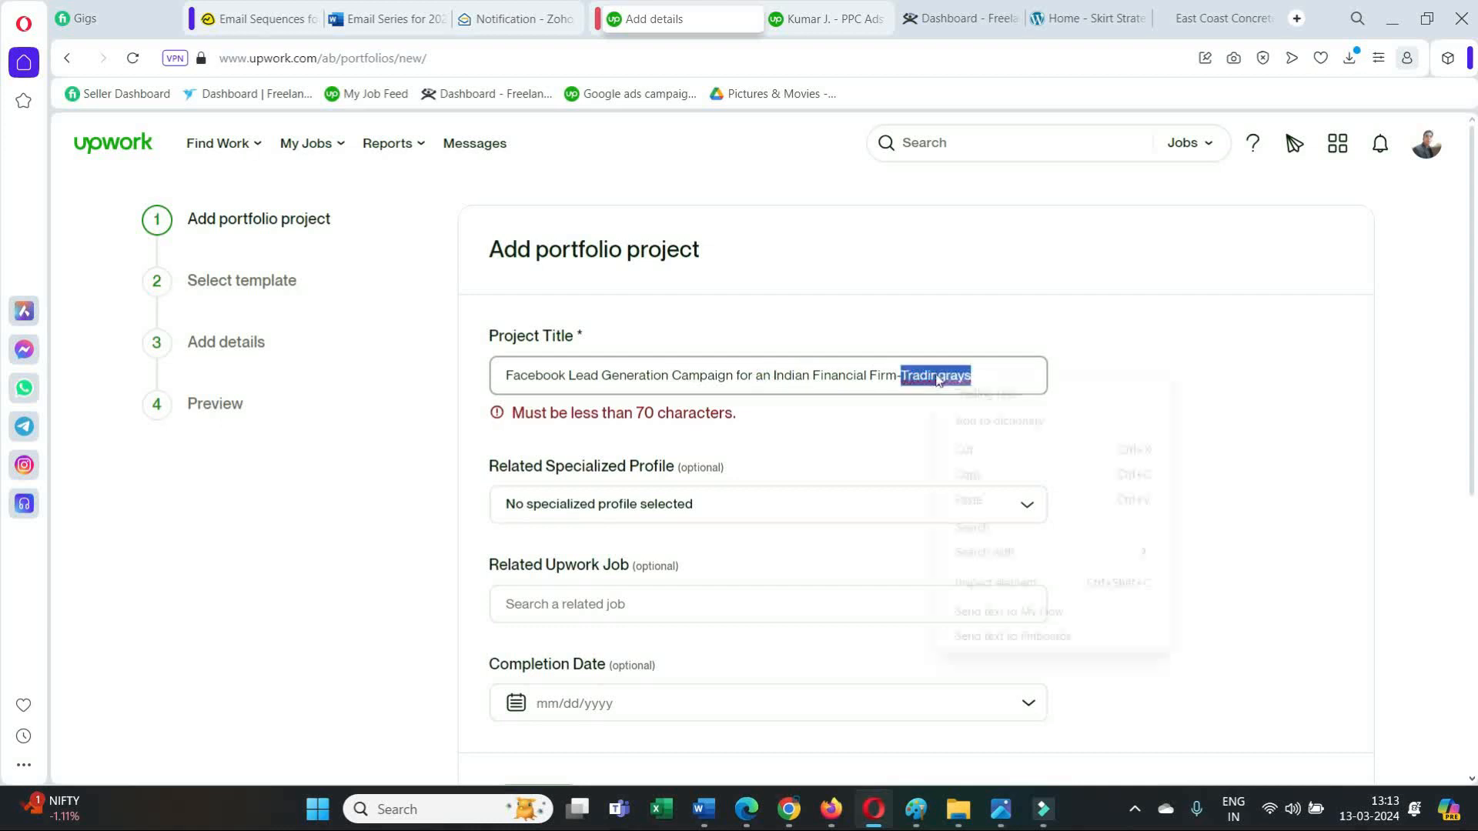
click(972, 394)
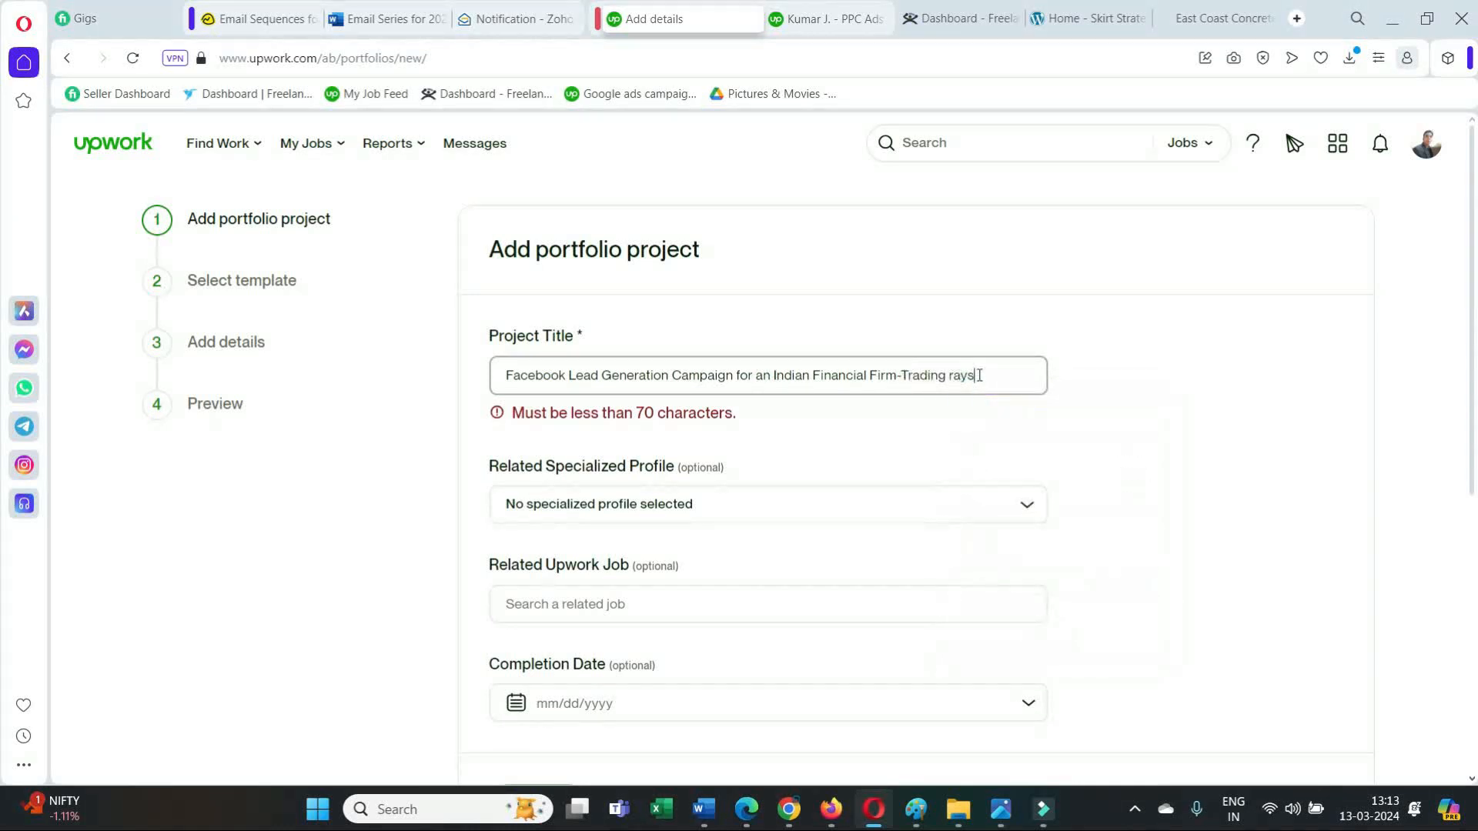
key(BackSpace)
key(BackSpace)
text(ray)
- Shorten "Facebook" to "FB" at the start of the project title
click(507, 377)
click(601, 375)
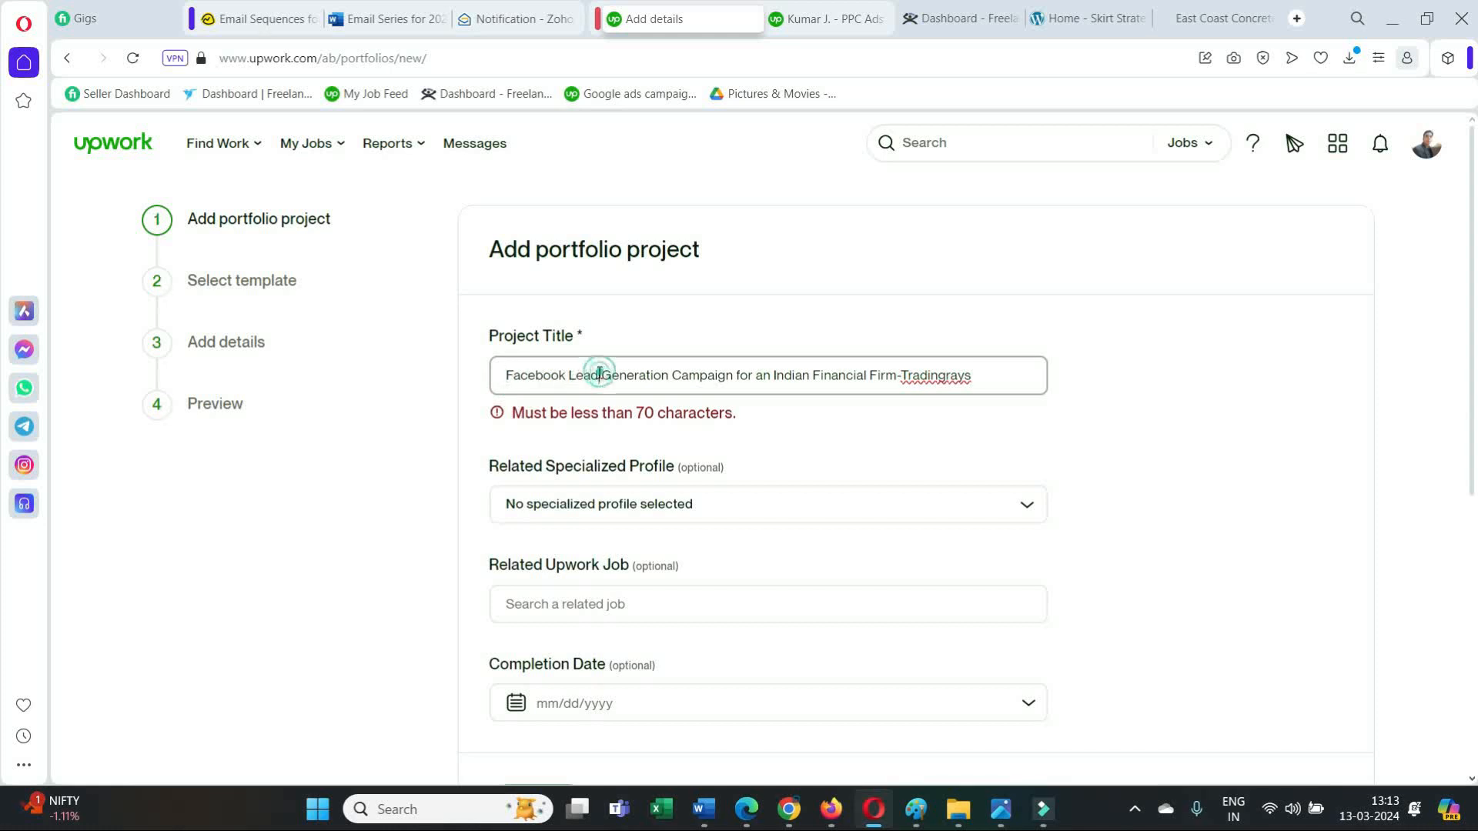
click(569, 375)
key(BackSpace)
key(BackSpace)
key(BackSpace)
key(BackSpace)
key(BackSpace)
key(BackSpace)
key(BackSpace)
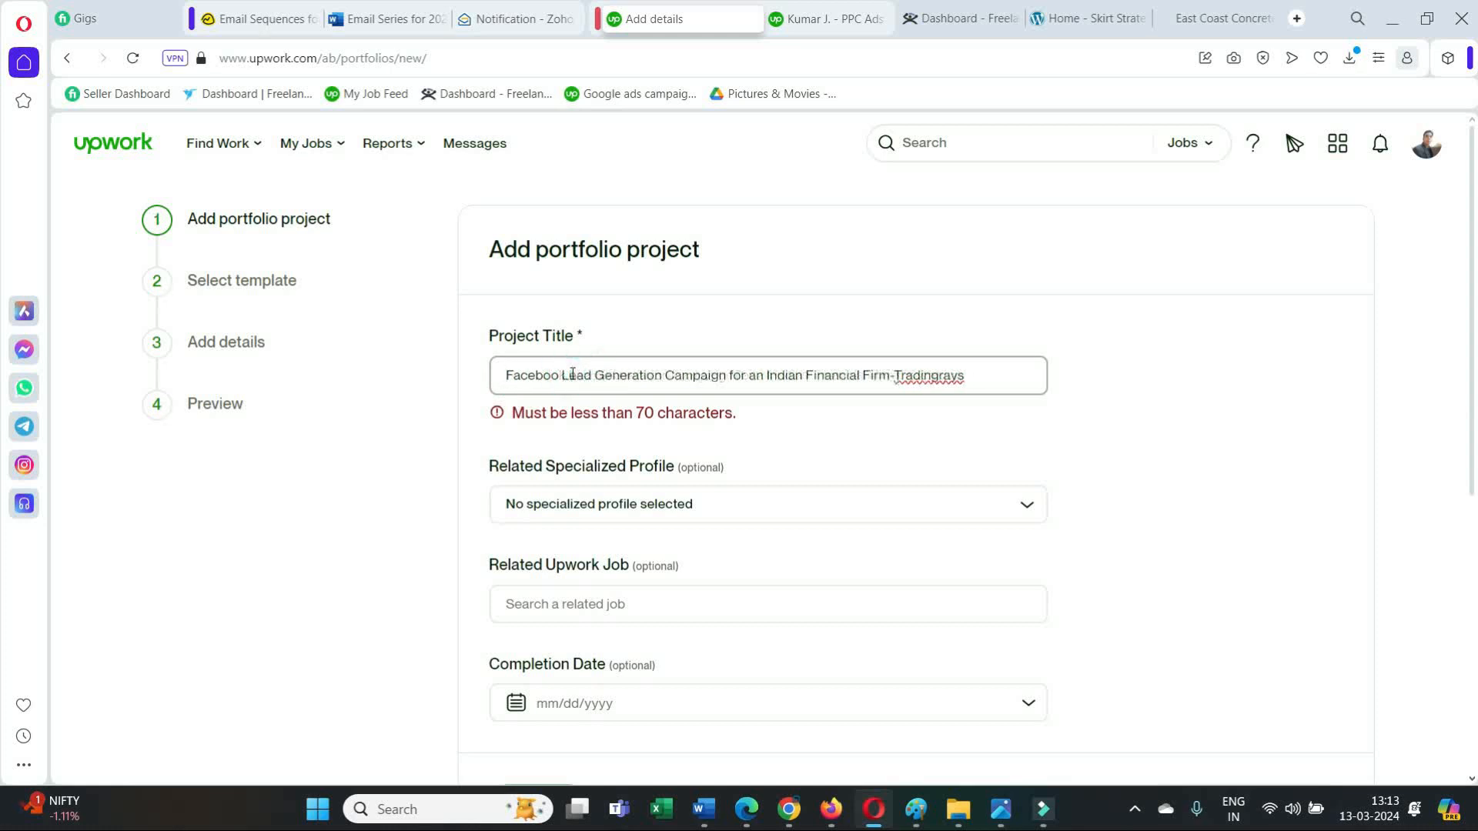
text(B)
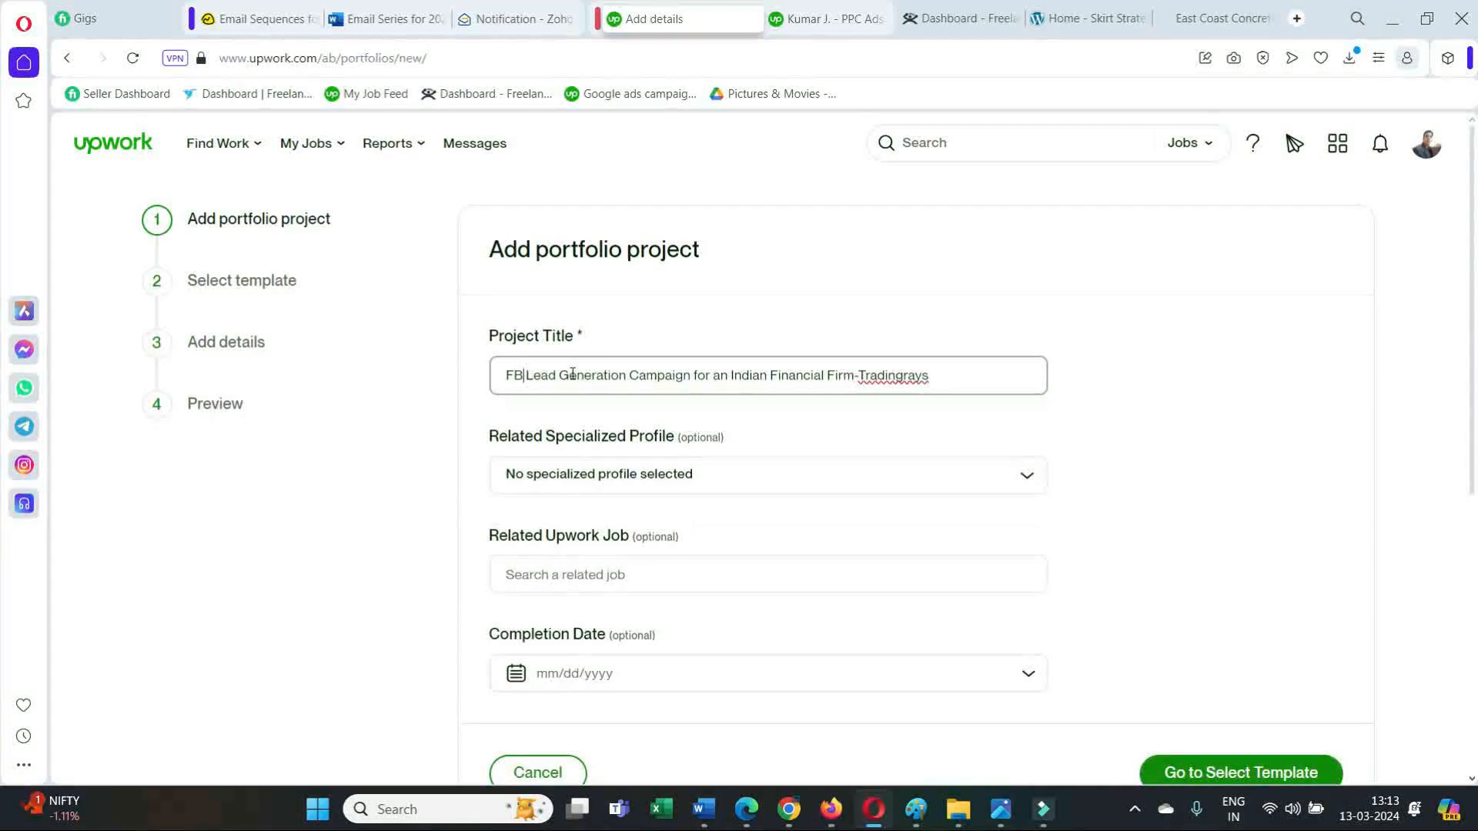
- Try adding "ADS" after "FB" in the project title, and remove it
text( ADS)
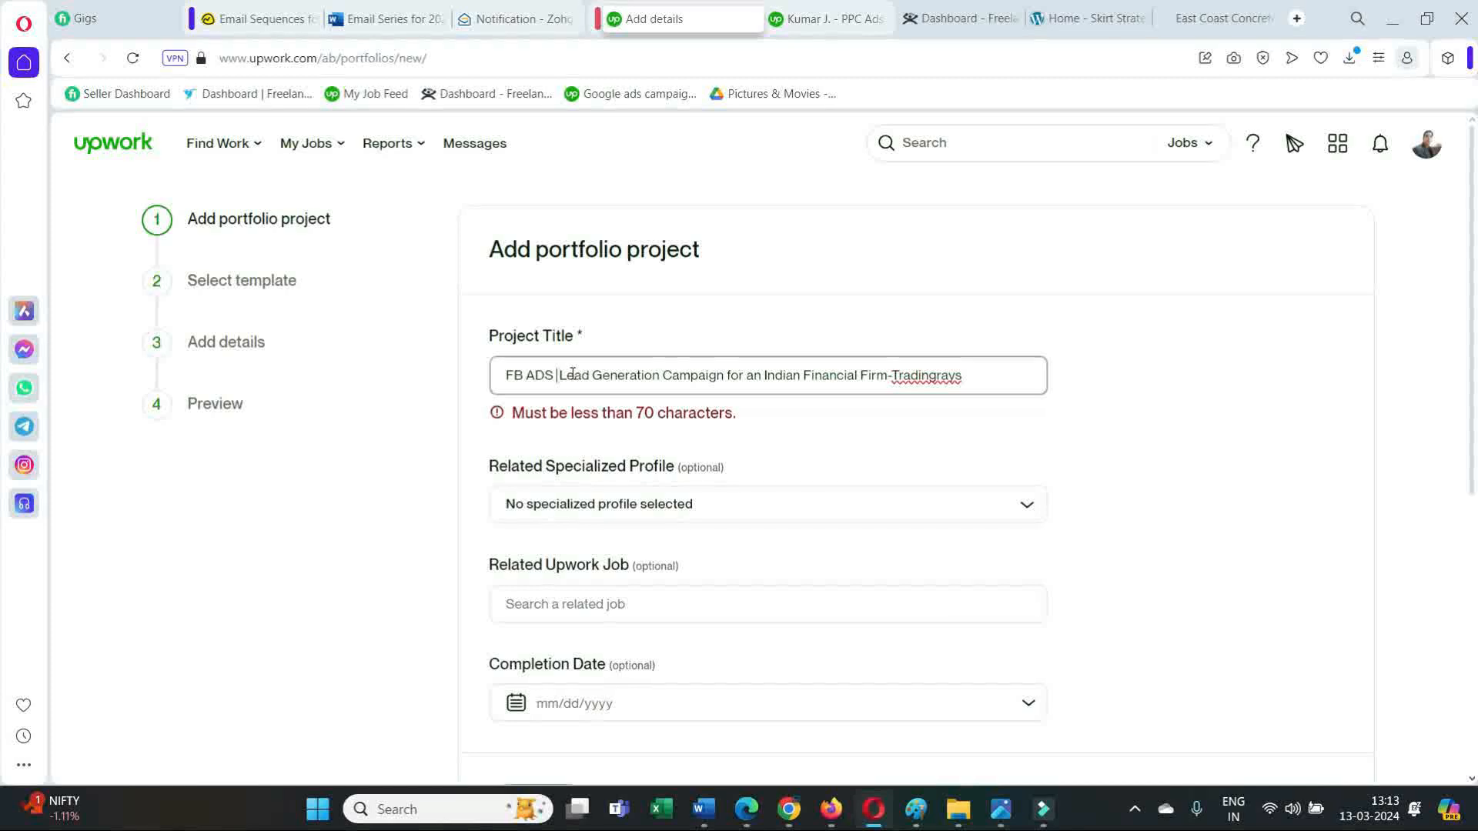
key(BackSpace)
key(BackSpace)
key(BackSpace)
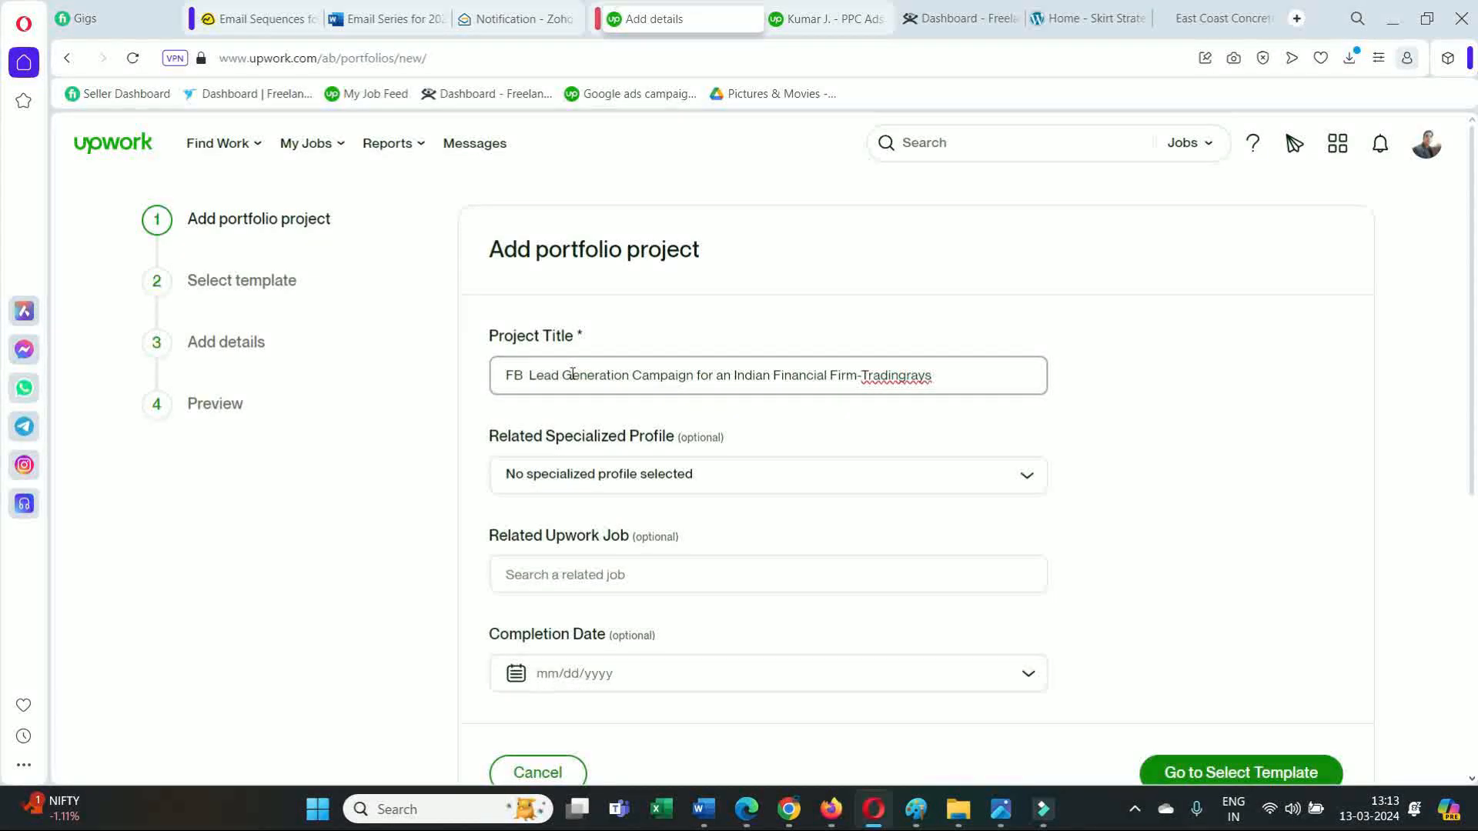
right_click(889, 378)
click(1185, 317)
- Set the completion date to January 10, 2024 and continue to template selection
scroll(882, 431, down, 3)
click(670, 478)
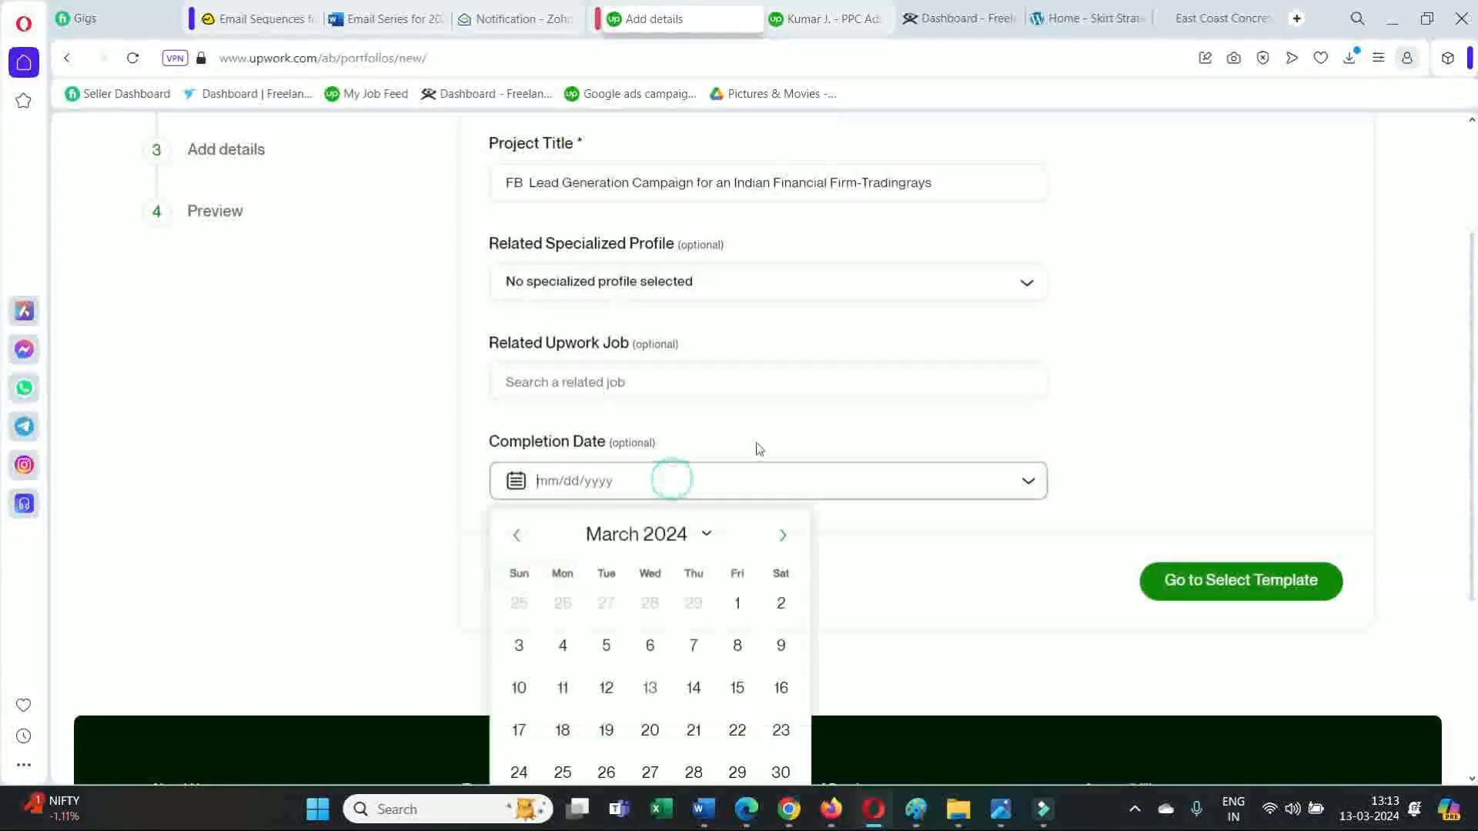
scroll(591, 556, down, 3)
click(516, 245)
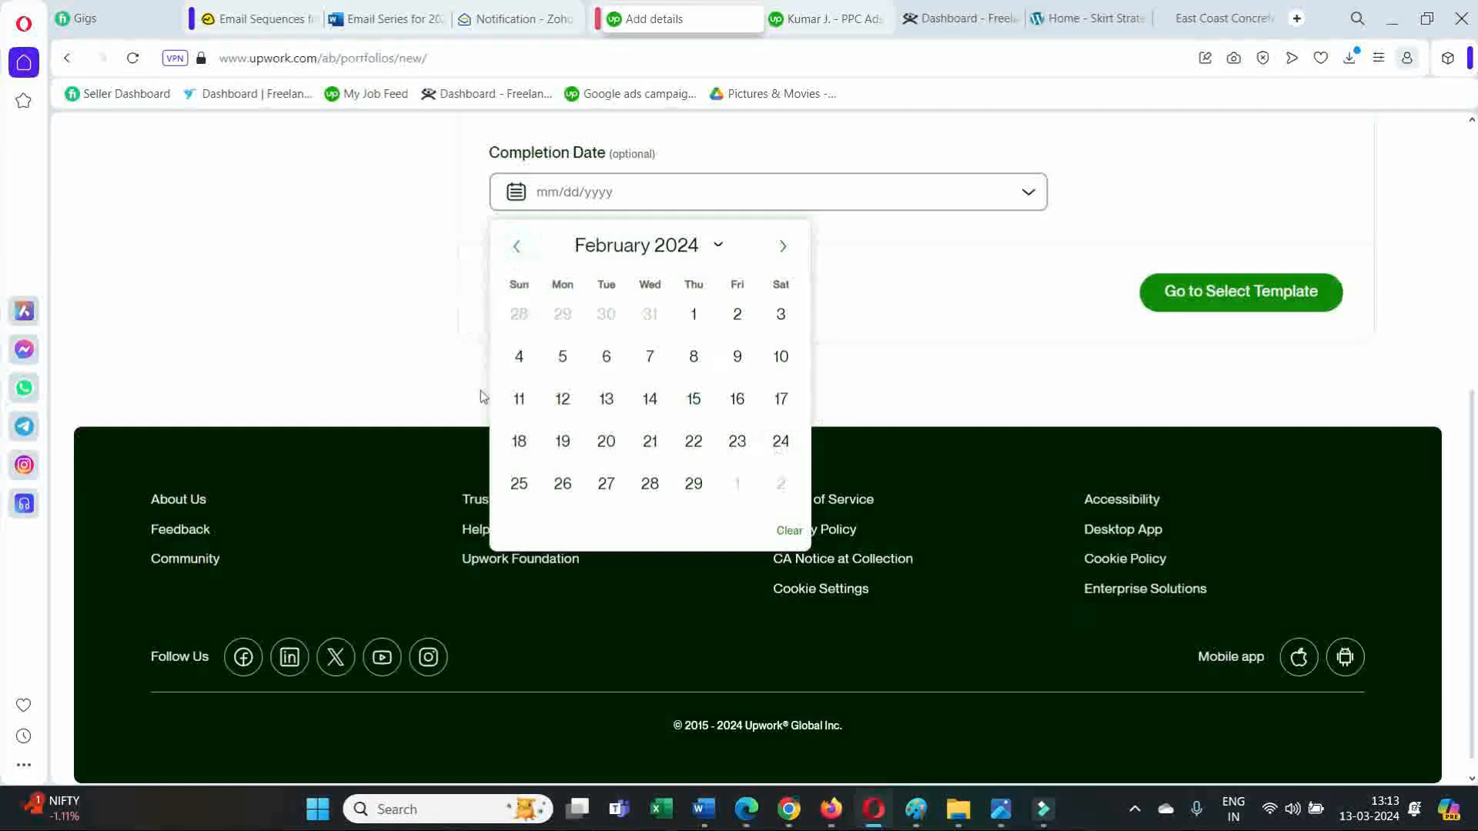
click(516, 246)
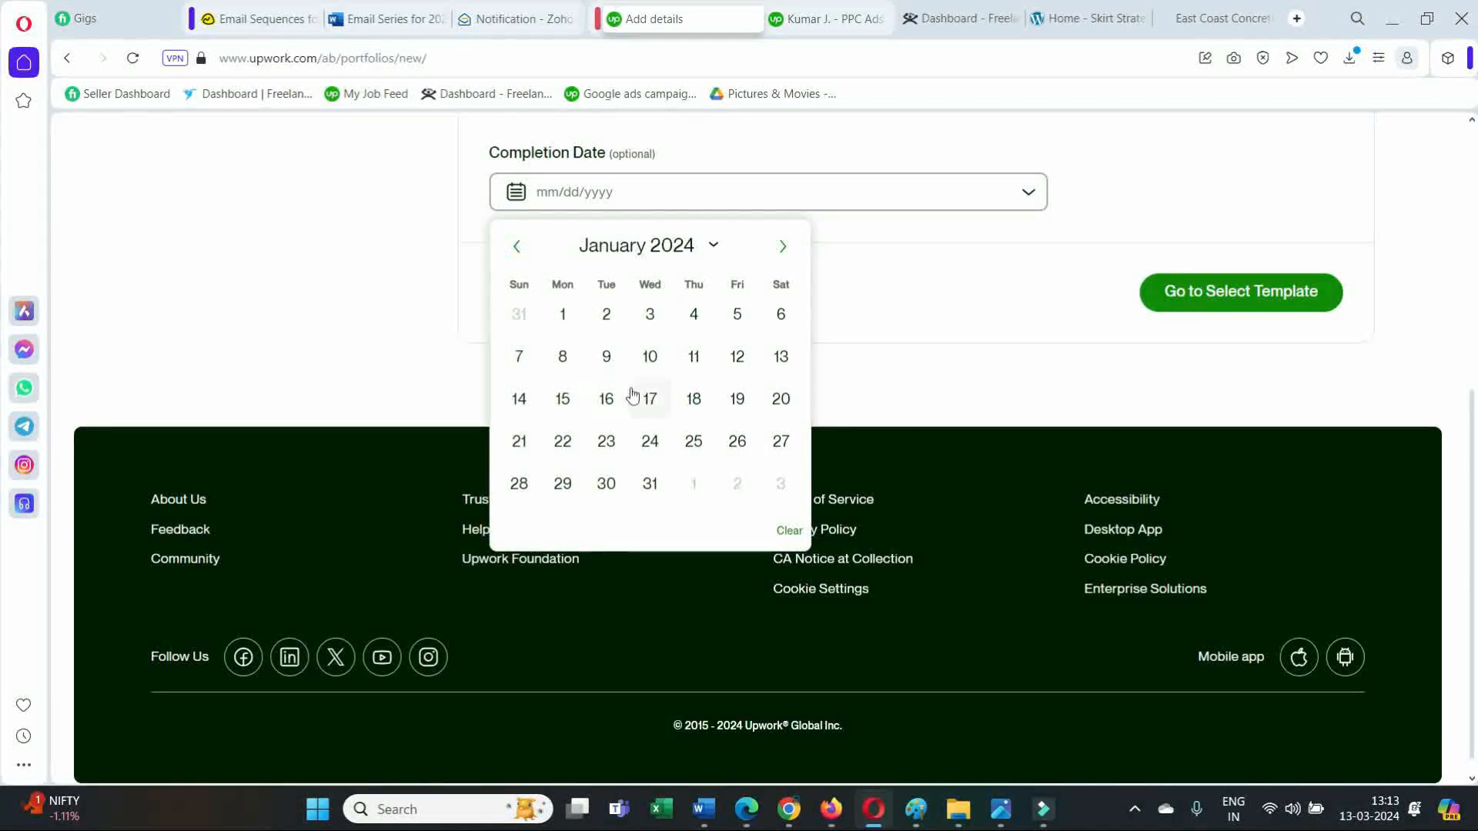
click(656, 358)
click(1221, 293)
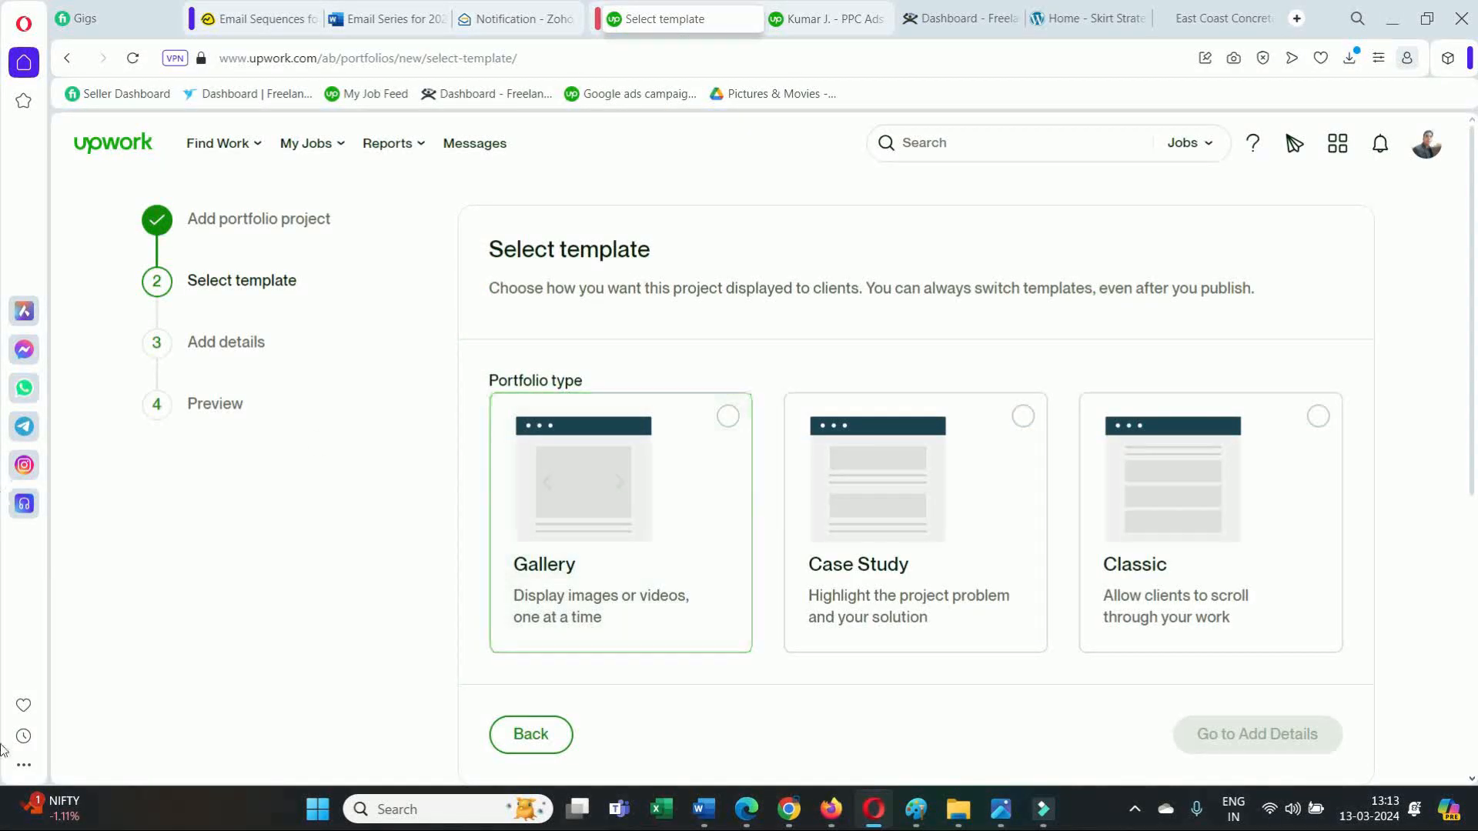
- Choose the Gallery template for the project and continue to the details form
scroll(978, 343, down, 3)
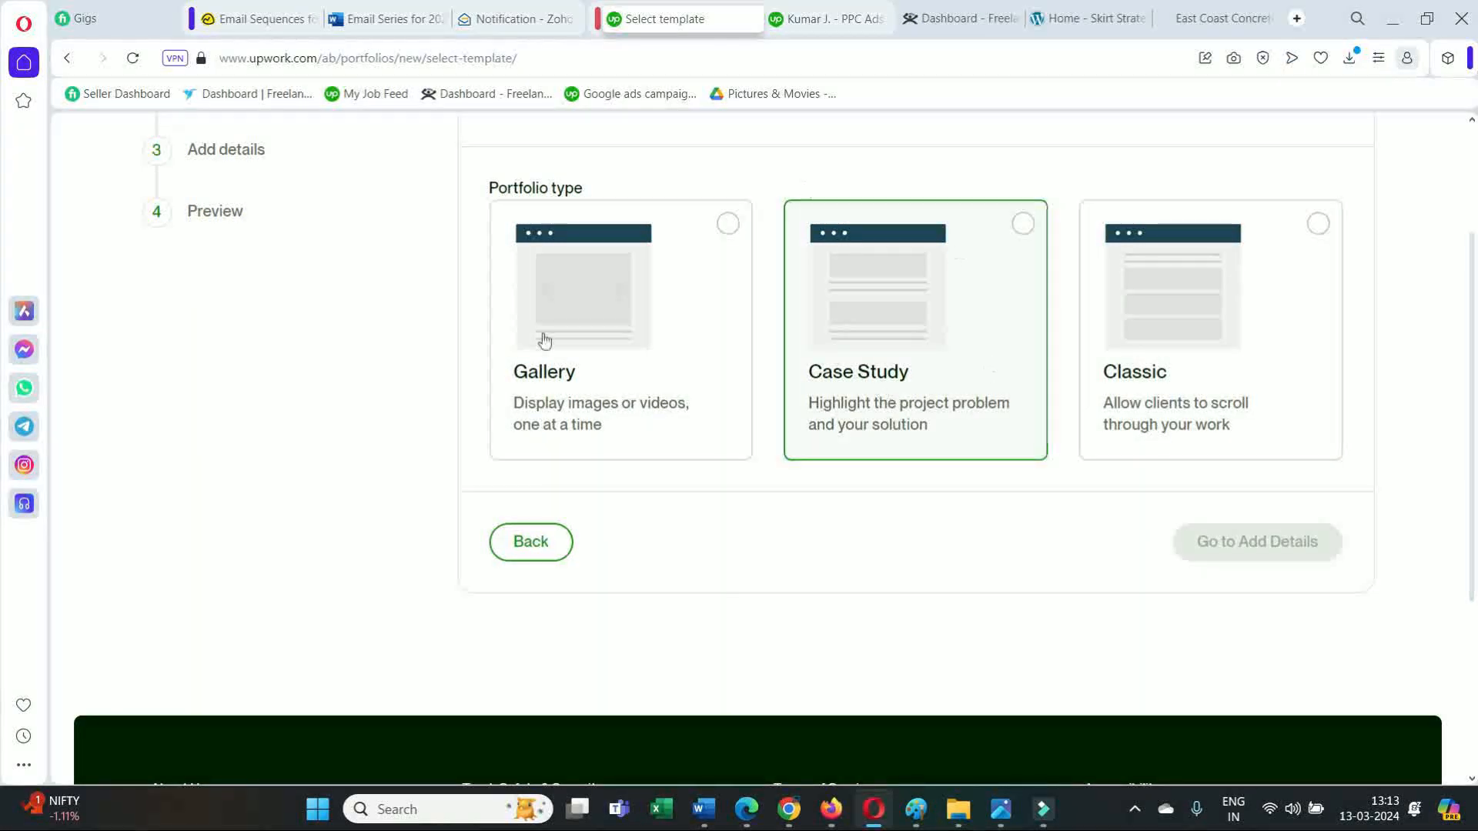
click(729, 224)
click(1274, 597)
- Look through the details form for its file upload requirements, skills, project URL and description fields
scroll(916, 369, down, 3)
scroll(847, 339, up, 3)
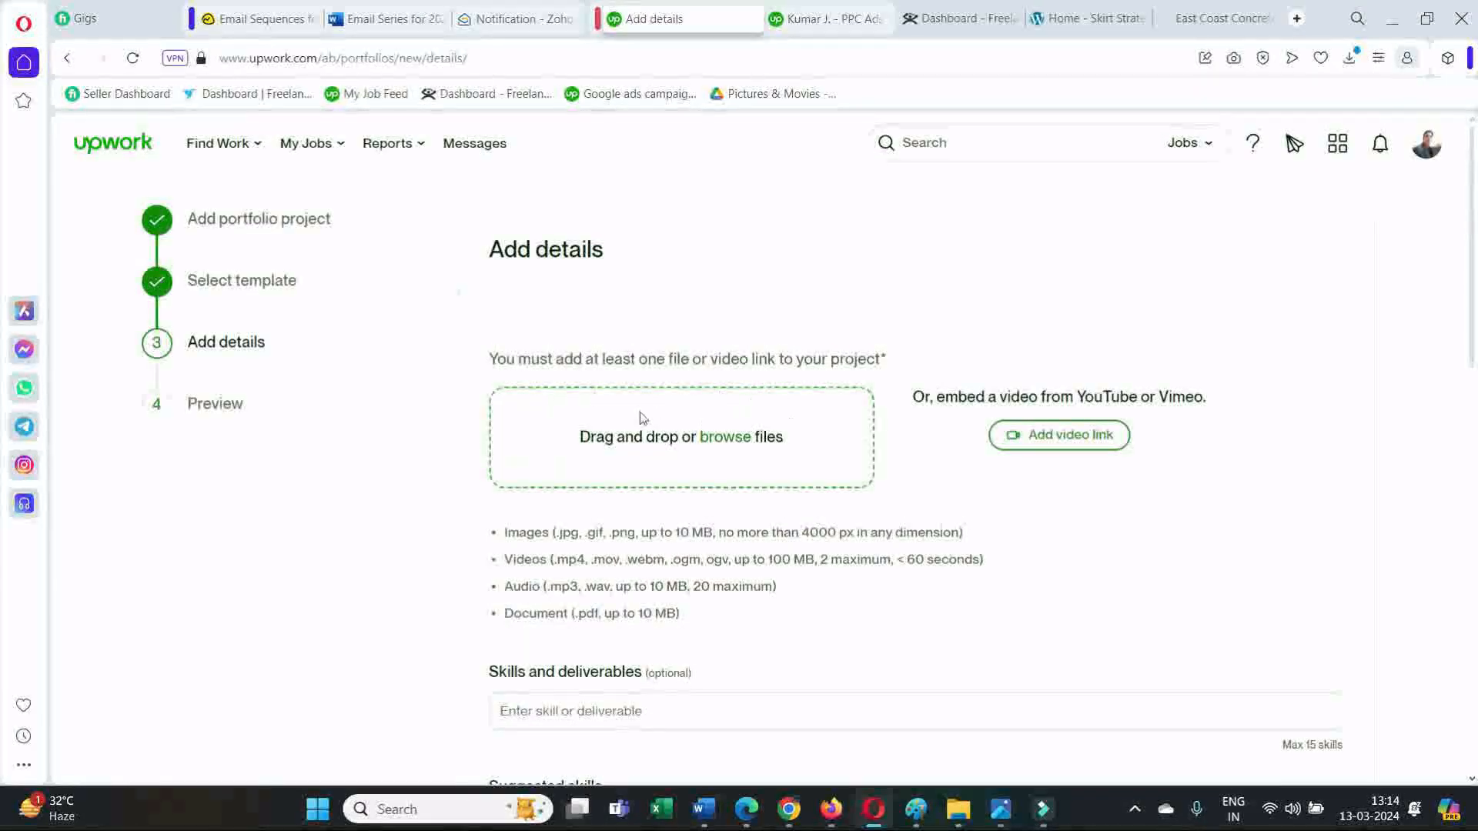
scroll(881, 469, down, 4)
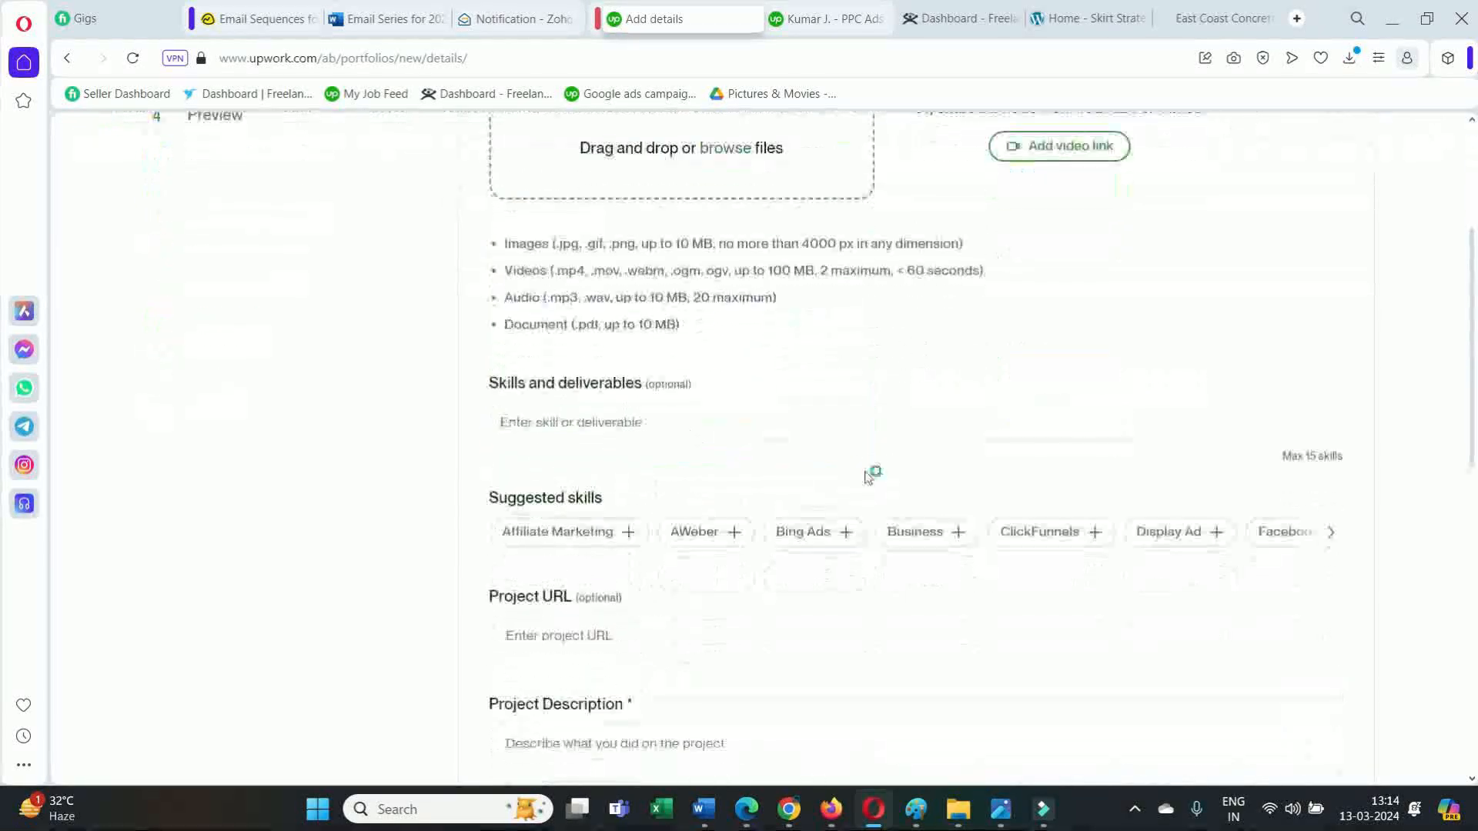
scroll(835, 389, up, 2)
scroll(773, 395, down, 2)
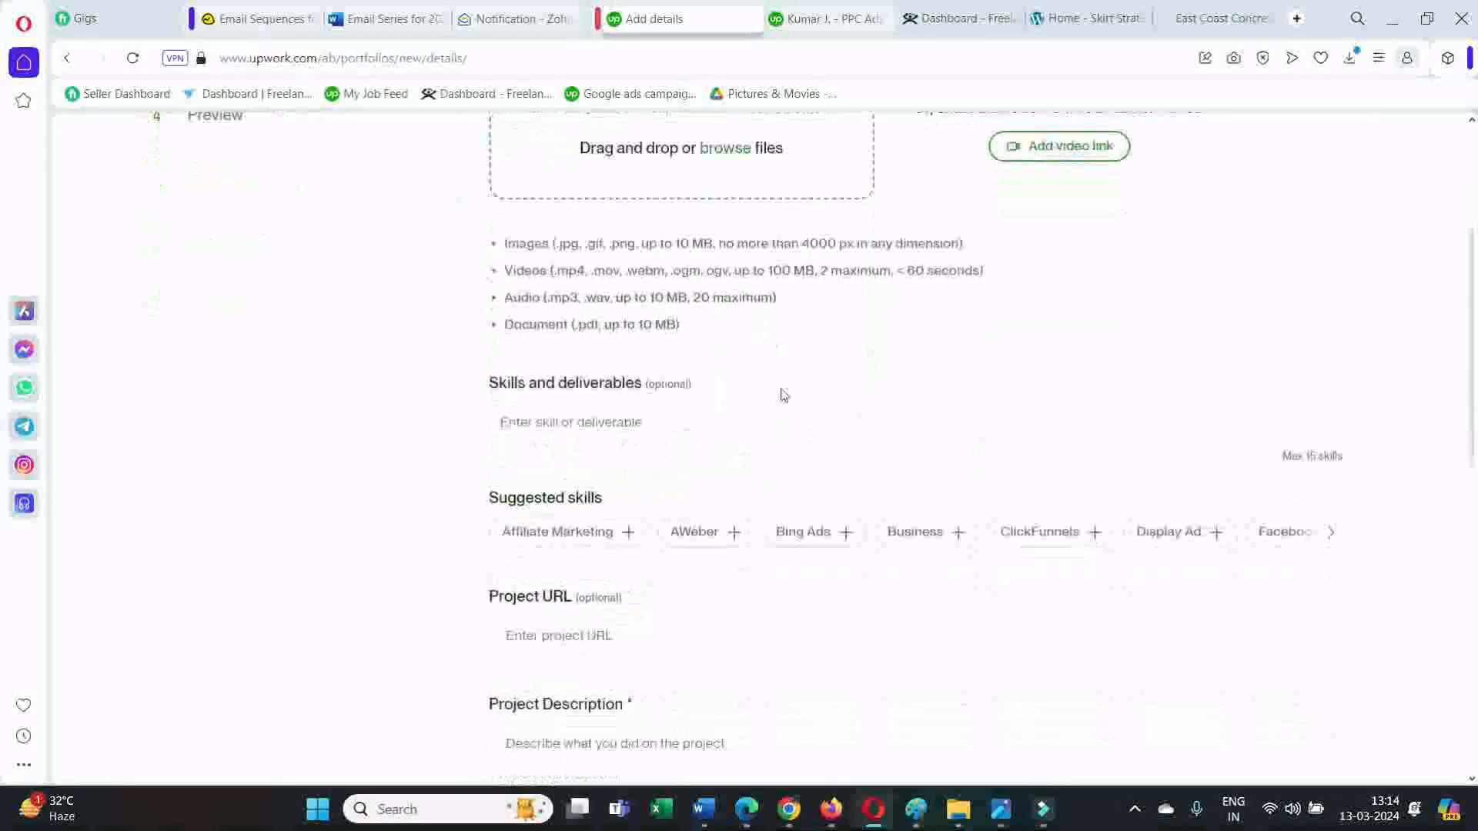
scroll(692, 346, up, 1)
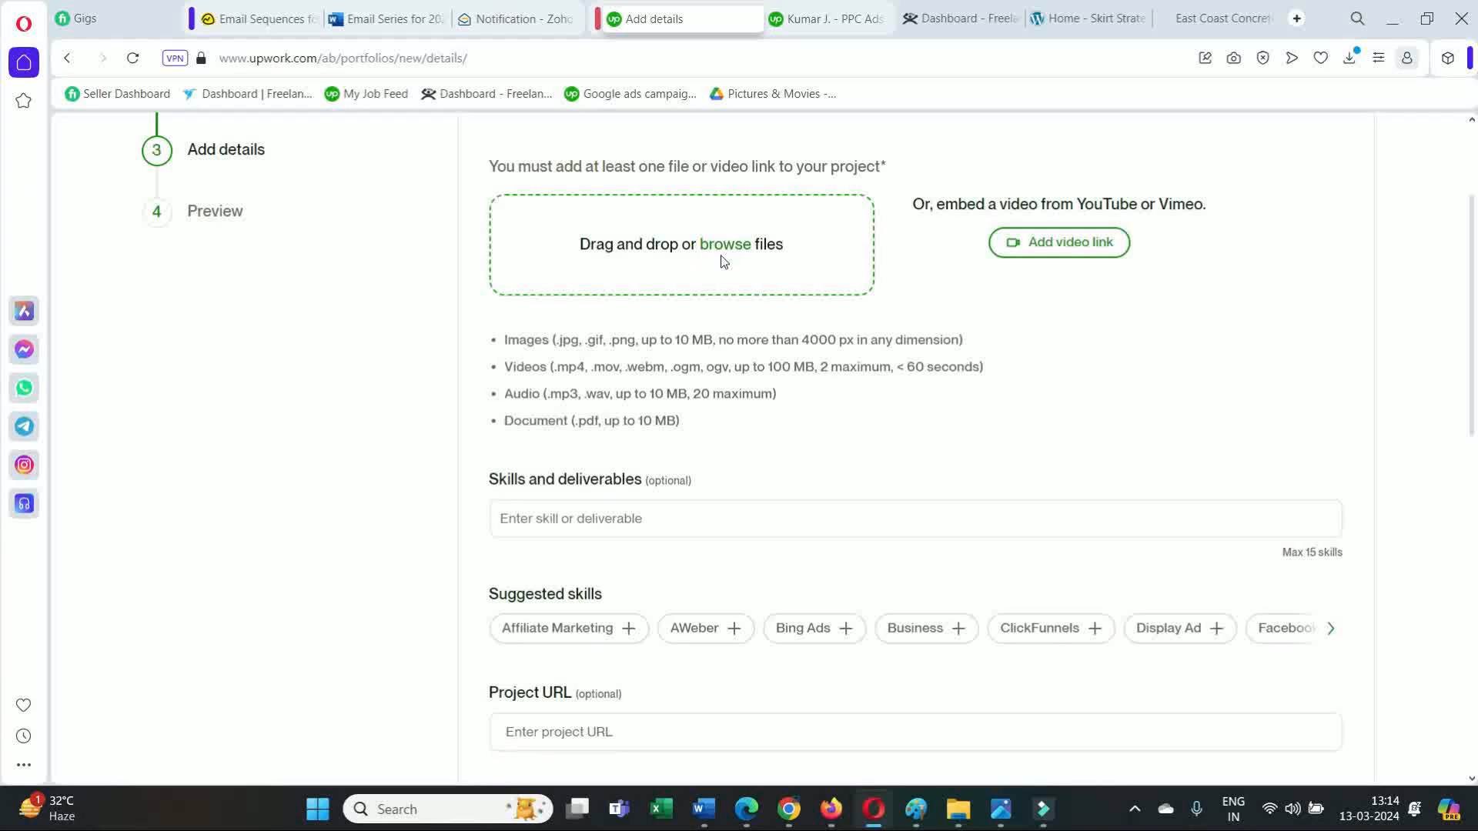
scroll(823, 331, down, 2)
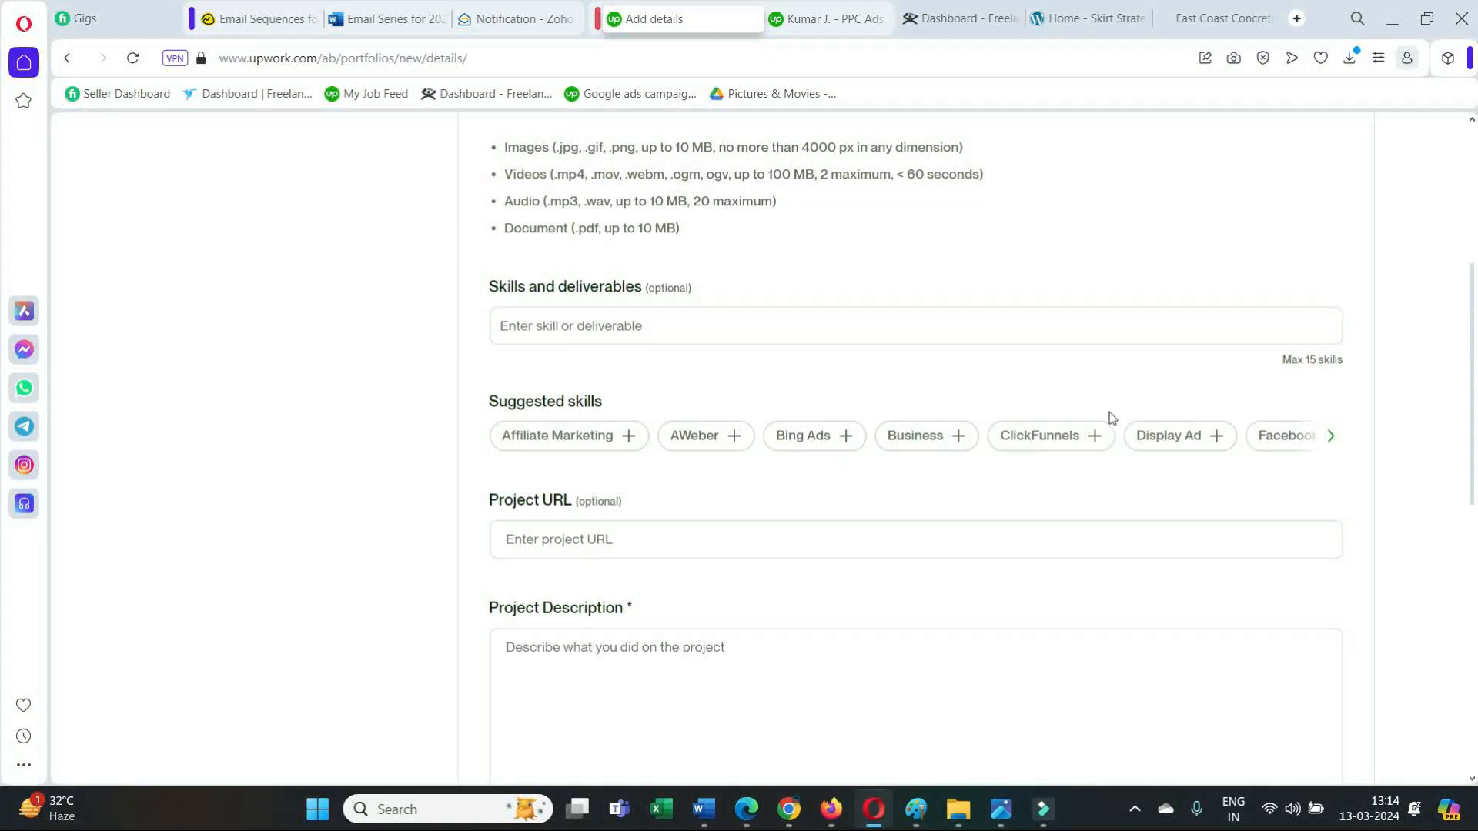
scroll(962, 393, down, 2)
- Examine the Gallery details form, from the file upload requirements to the project URL and project description fields
click(728, 347)
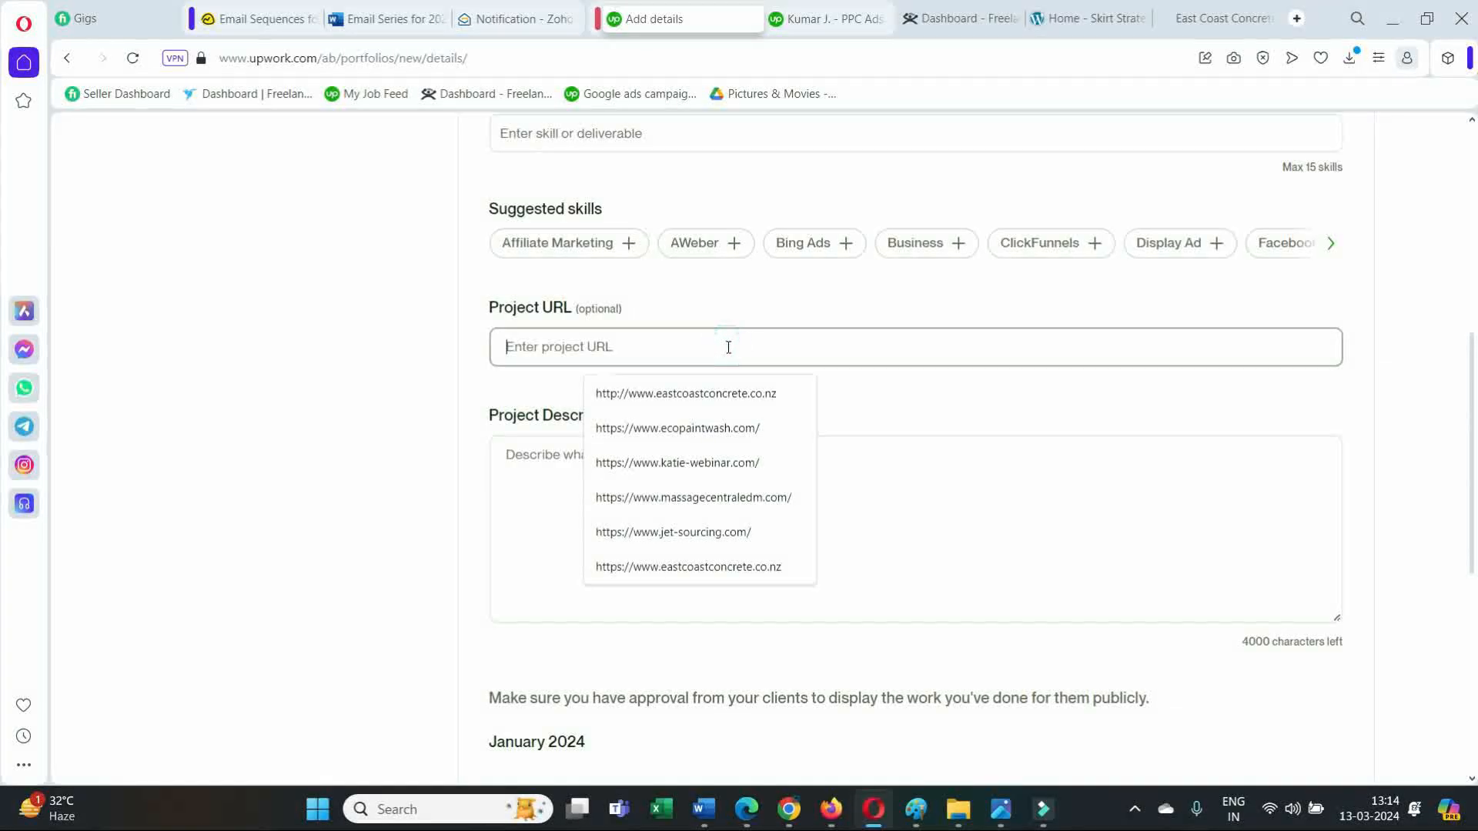
scroll(943, 454, down, 3)
click(719, 270)
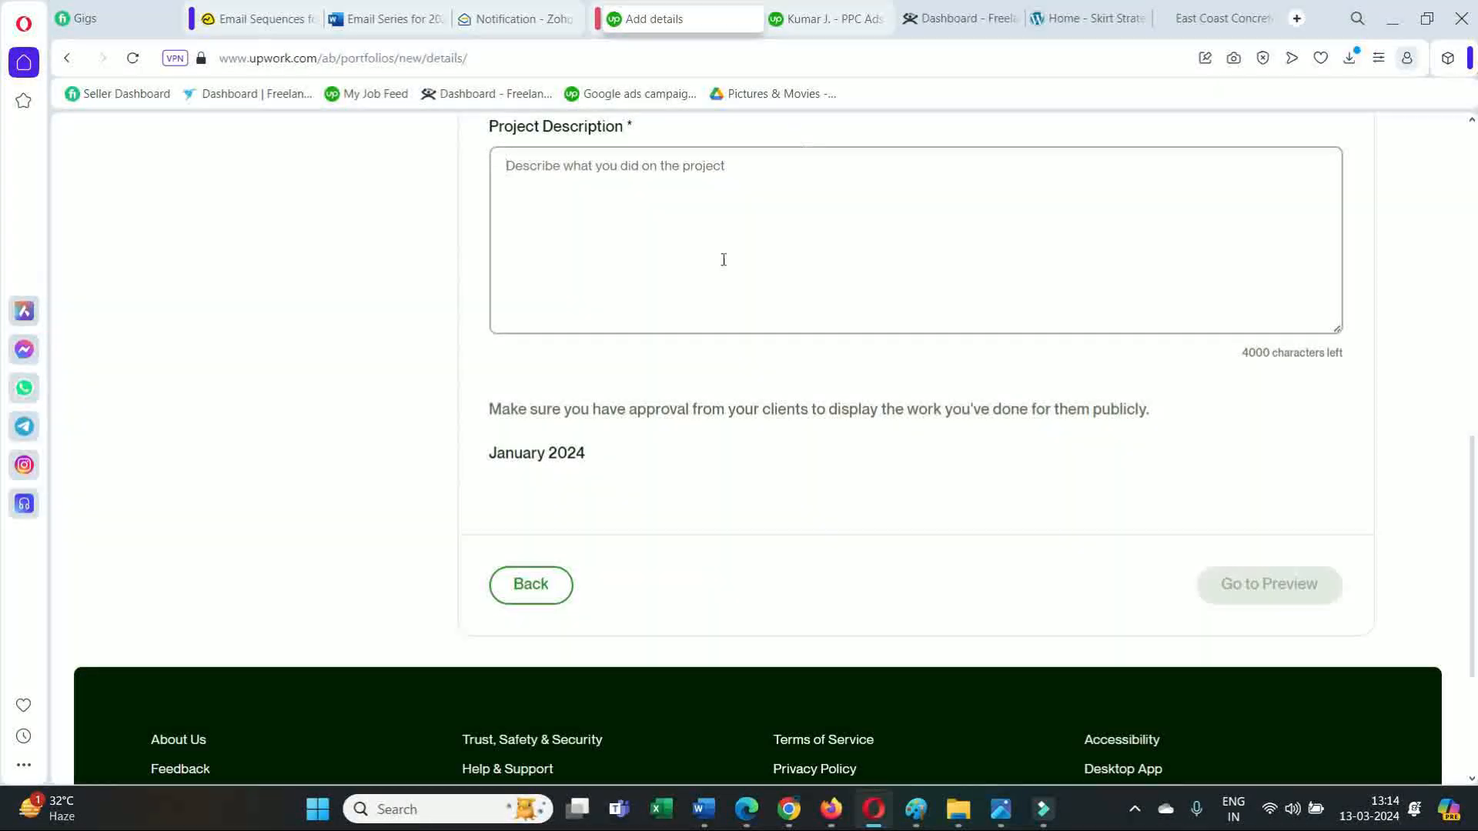
scroll(1078, 307, down, 3)
scroll(1070, 323, up, 12)
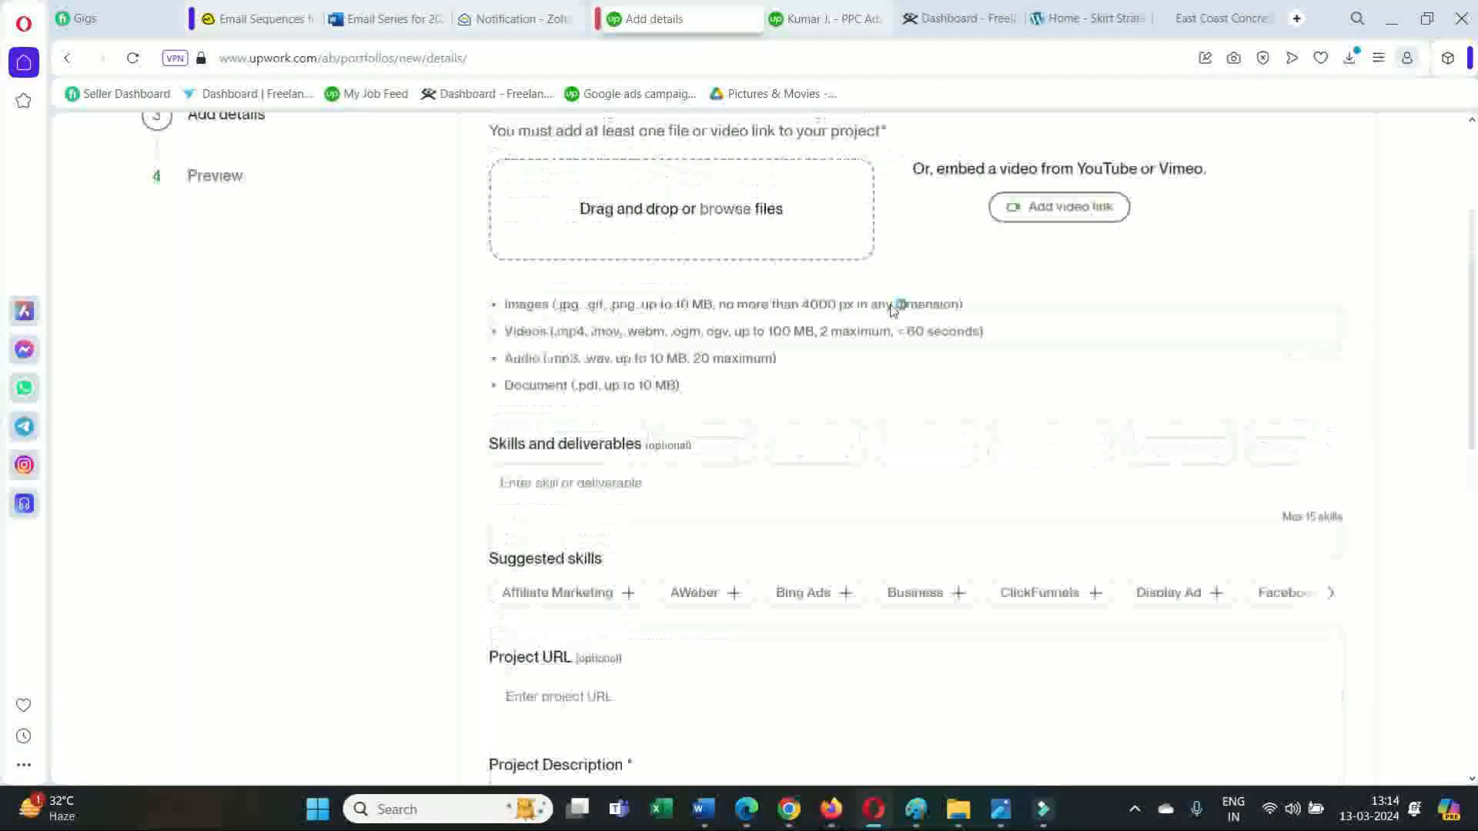
scroll(852, 254, down, 1)
scroll(716, 320, up, 1)
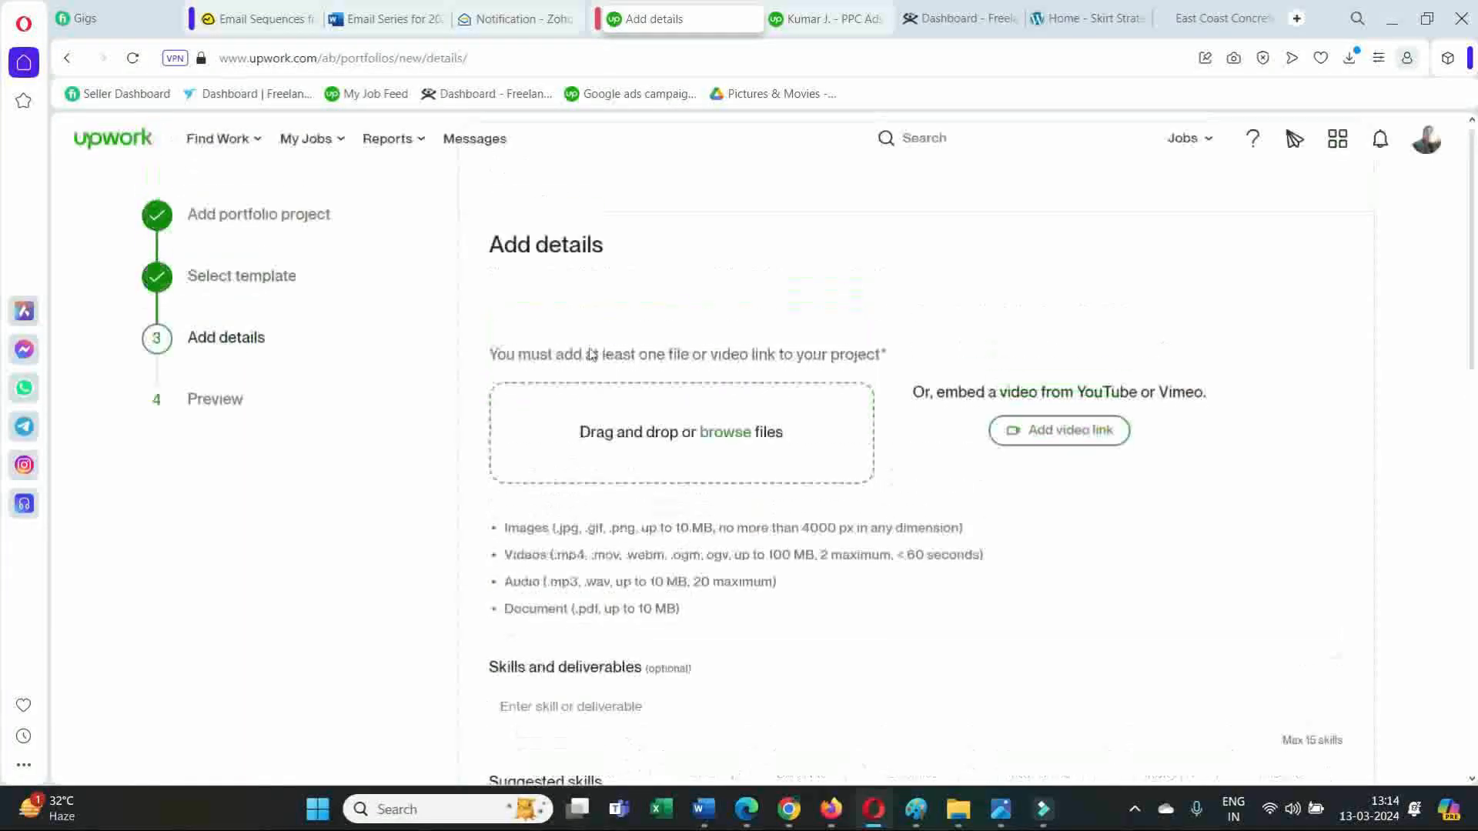
scroll(742, 462, down, 5)
scroll(705, 375, down, 2)
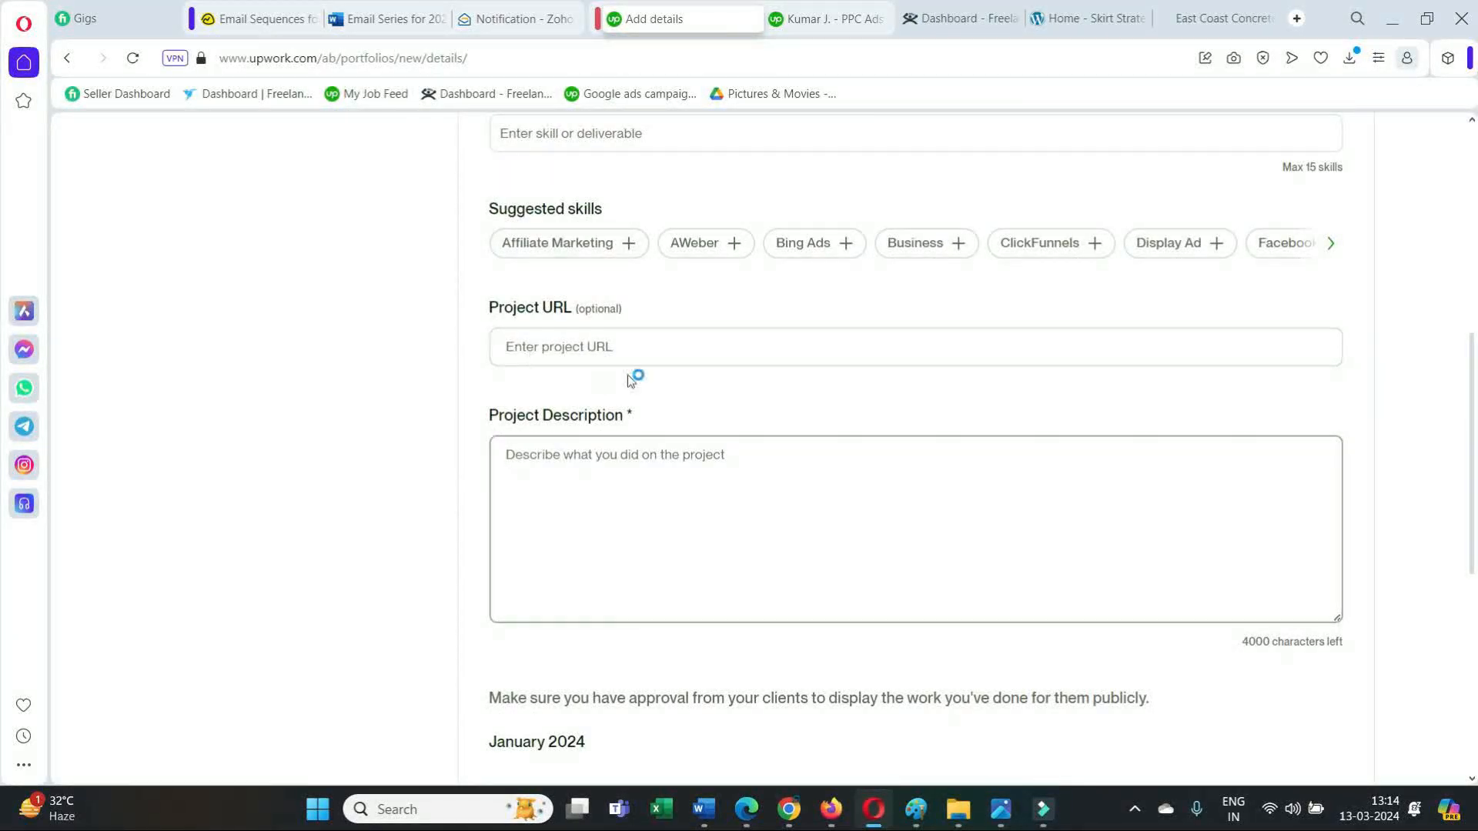
scroll(924, 481, down, 2)
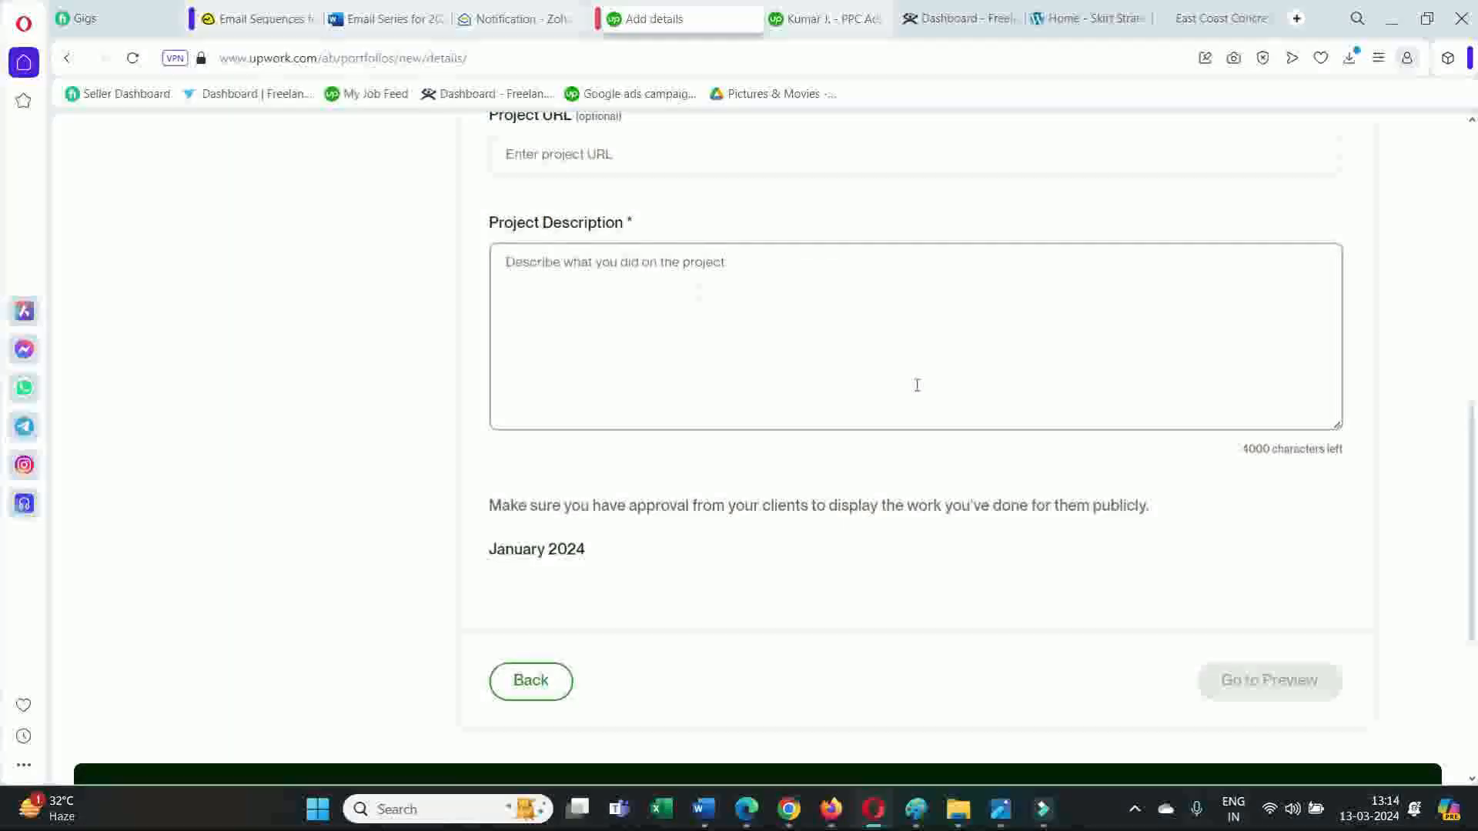
scroll(538, 317, down, 3)
- Return to template selection, choose the Case Study template, and continue to its details form
click(545, 410)
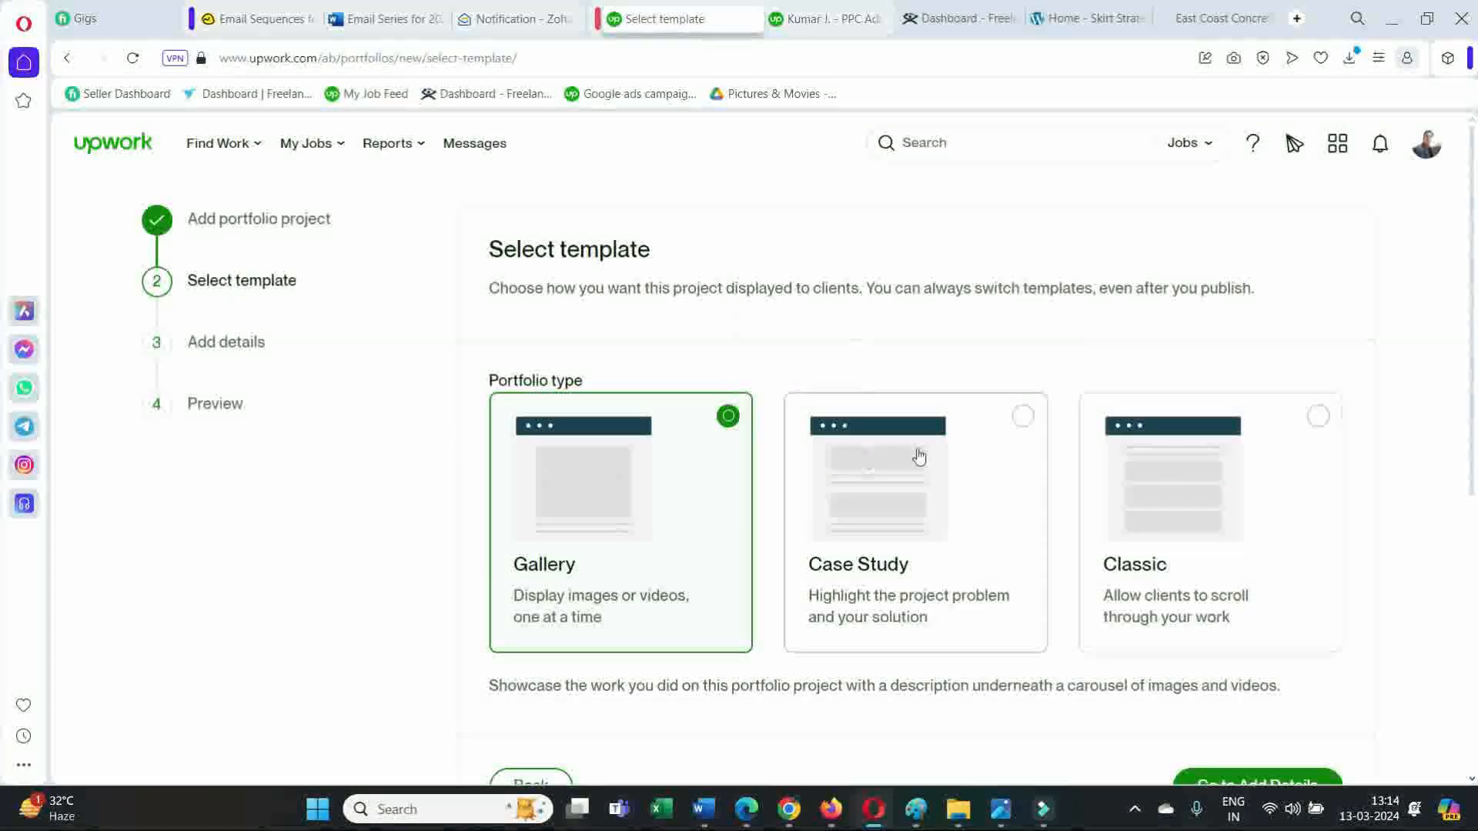
click(1002, 433)
scroll(914, 465, down, 2)
click(1293, 599)
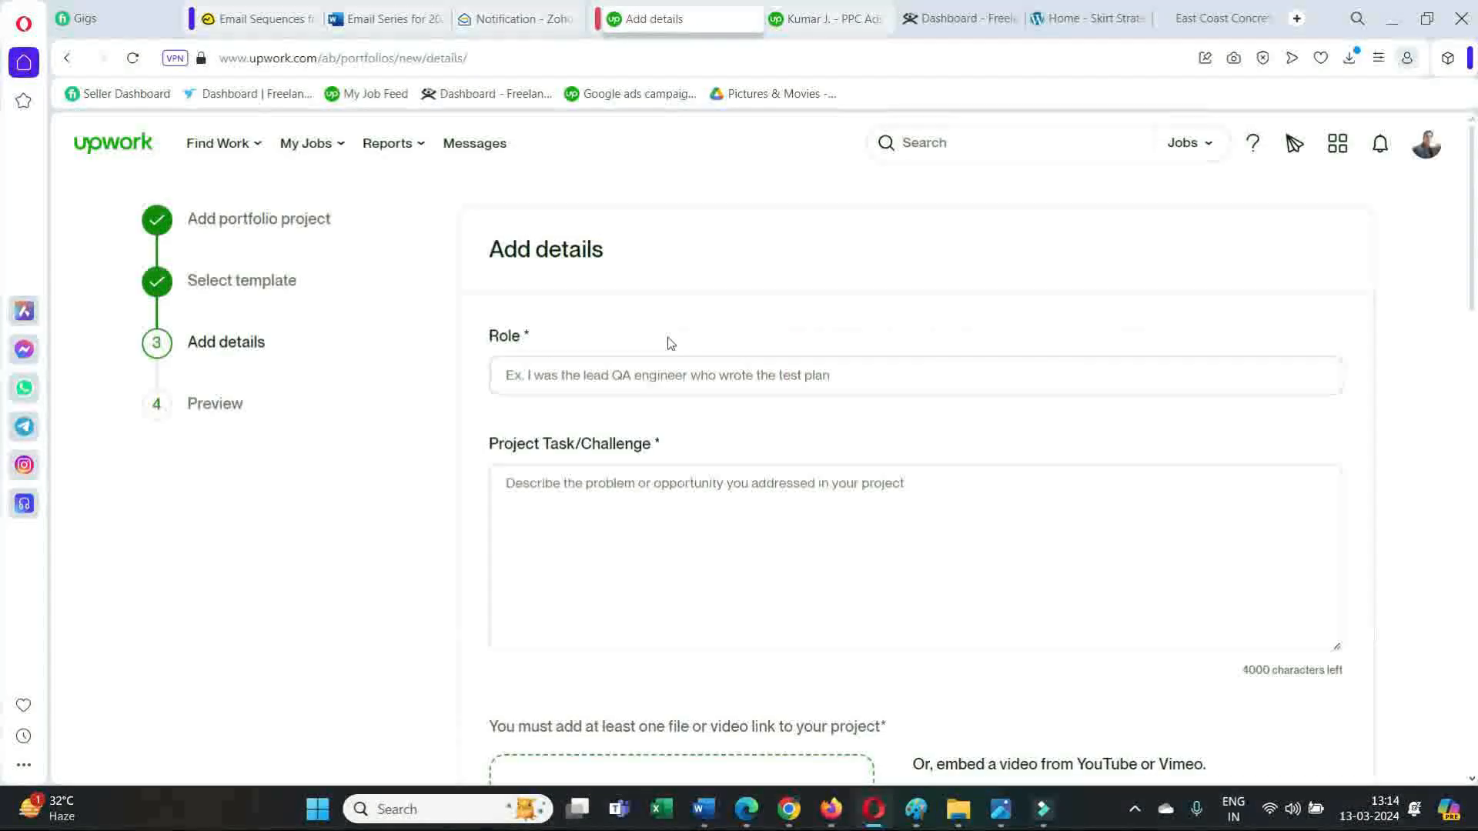
- Examine the Case Study details form, including the role, project task, file upload, project solution, URL and skills fields
click(637, 383)
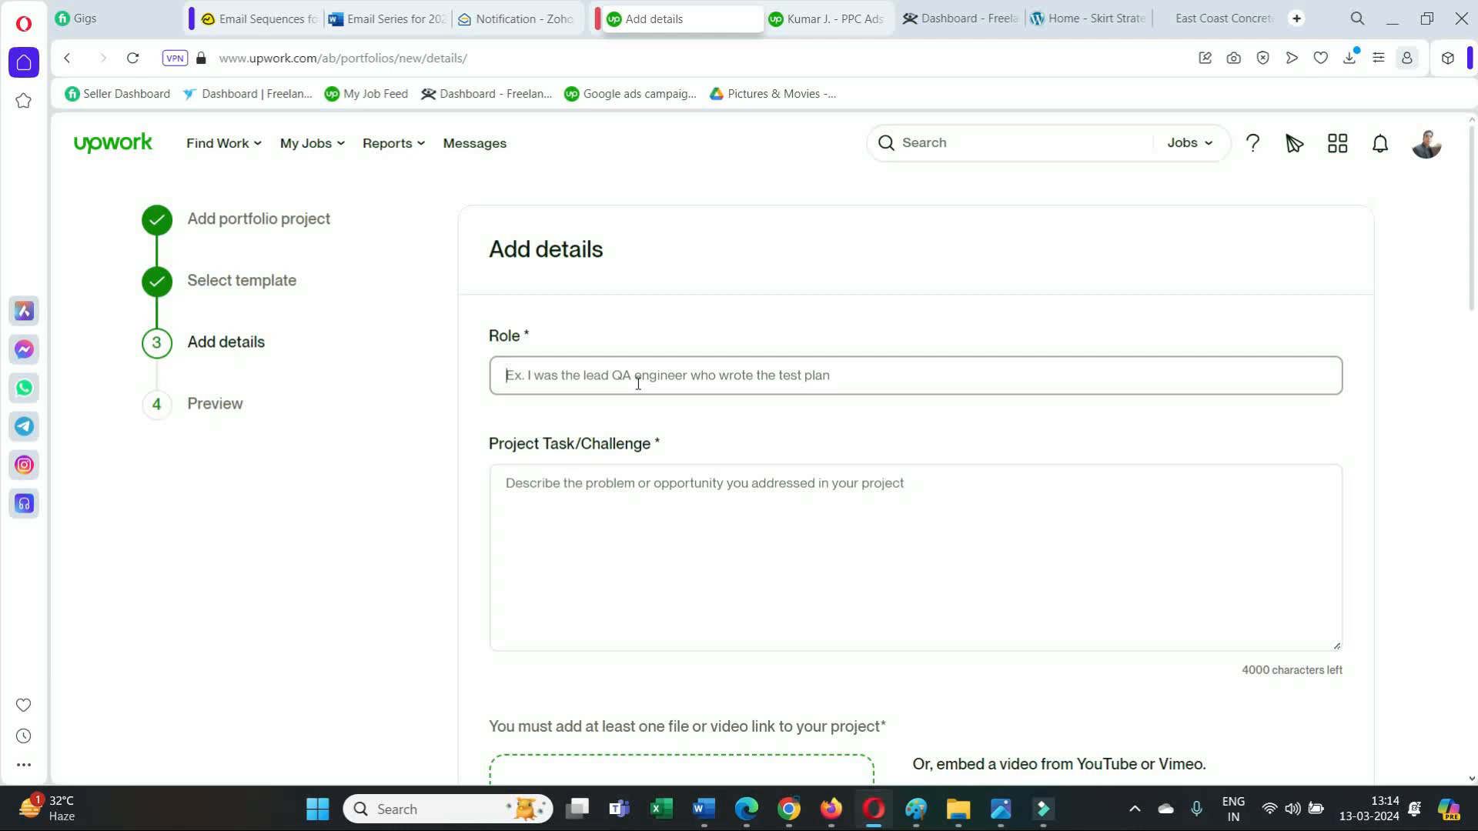
scroll(710, 481, down, 5)
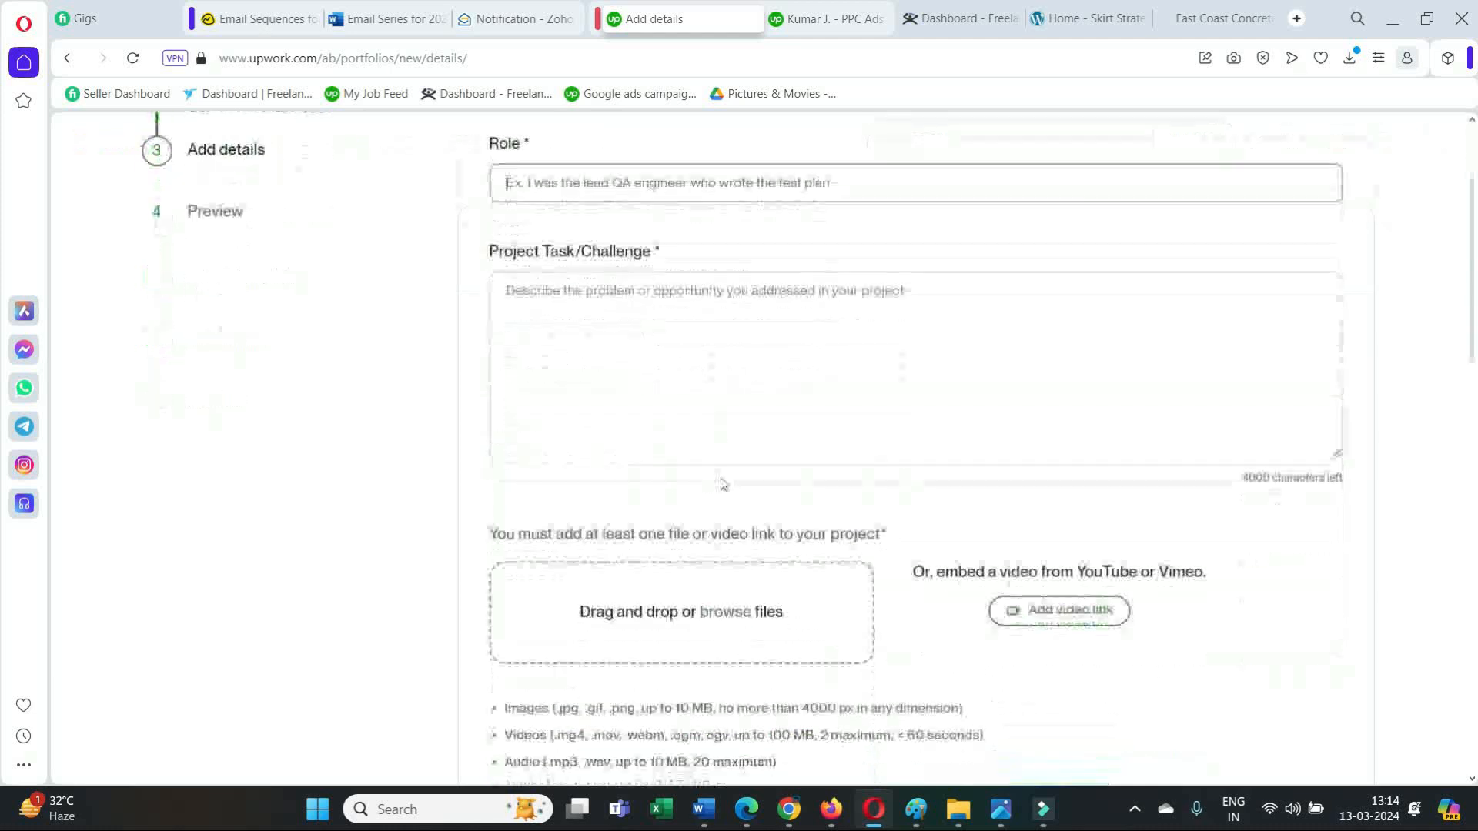
scroll(773, 346, up, 2)
scroll(709, 362, down, 2)
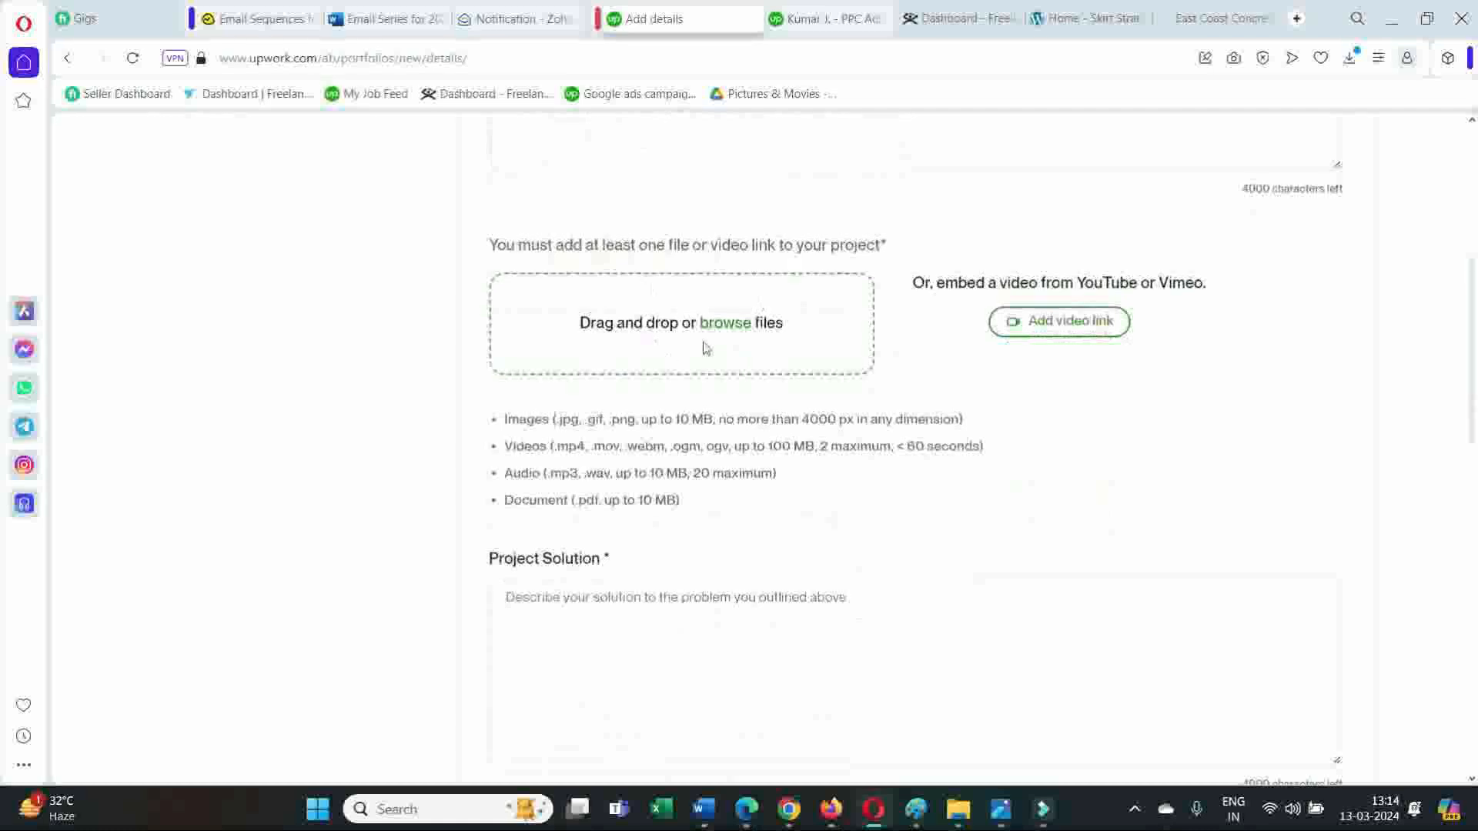
scroll(717, 266, up, 2)
scroll(724, 331, up, 1)
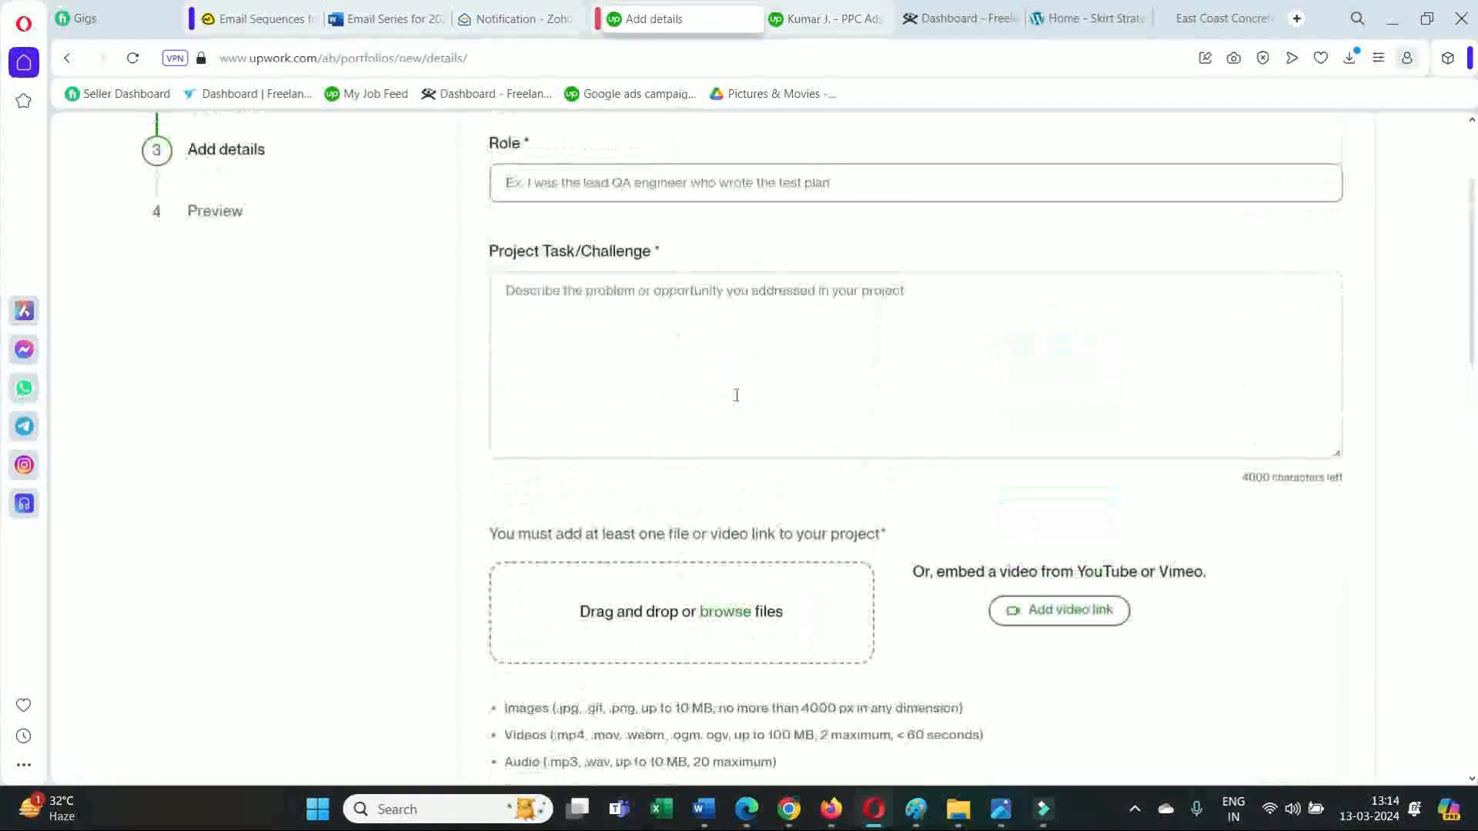
scroll(745, 400, down, 2)
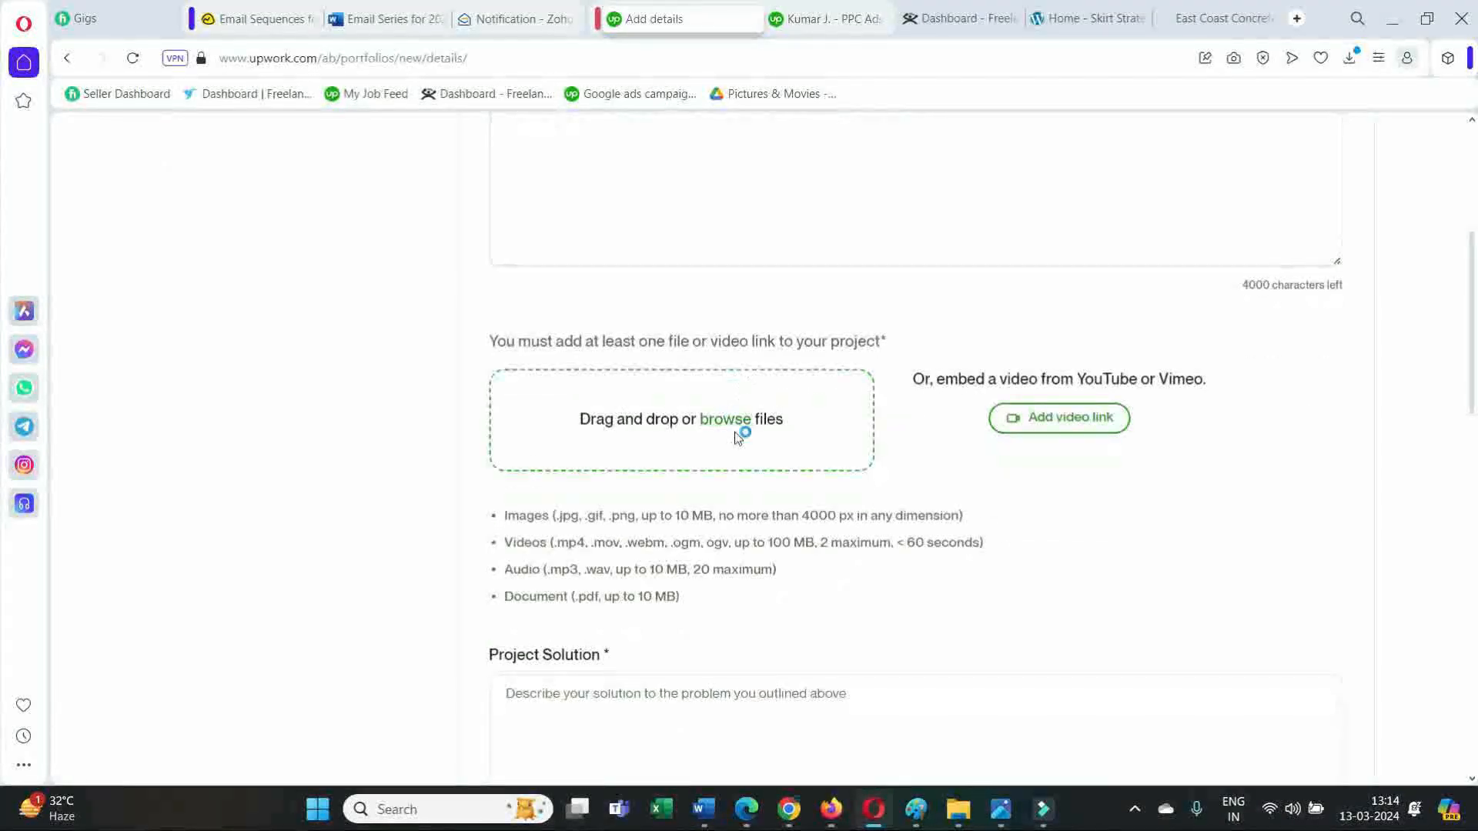
scroll(770, 412, down, 1)
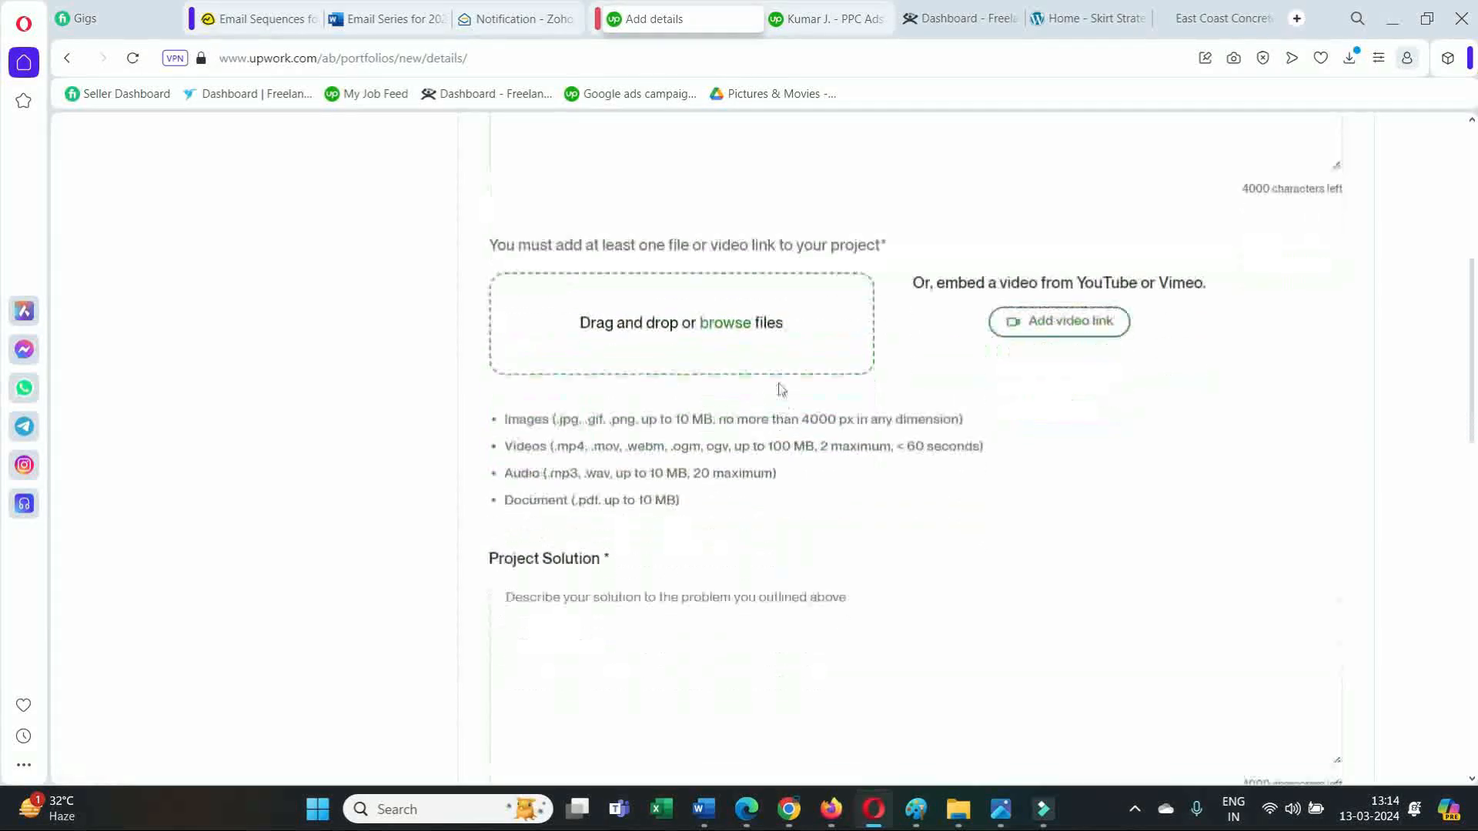
scroll(854, 380, up, 1)
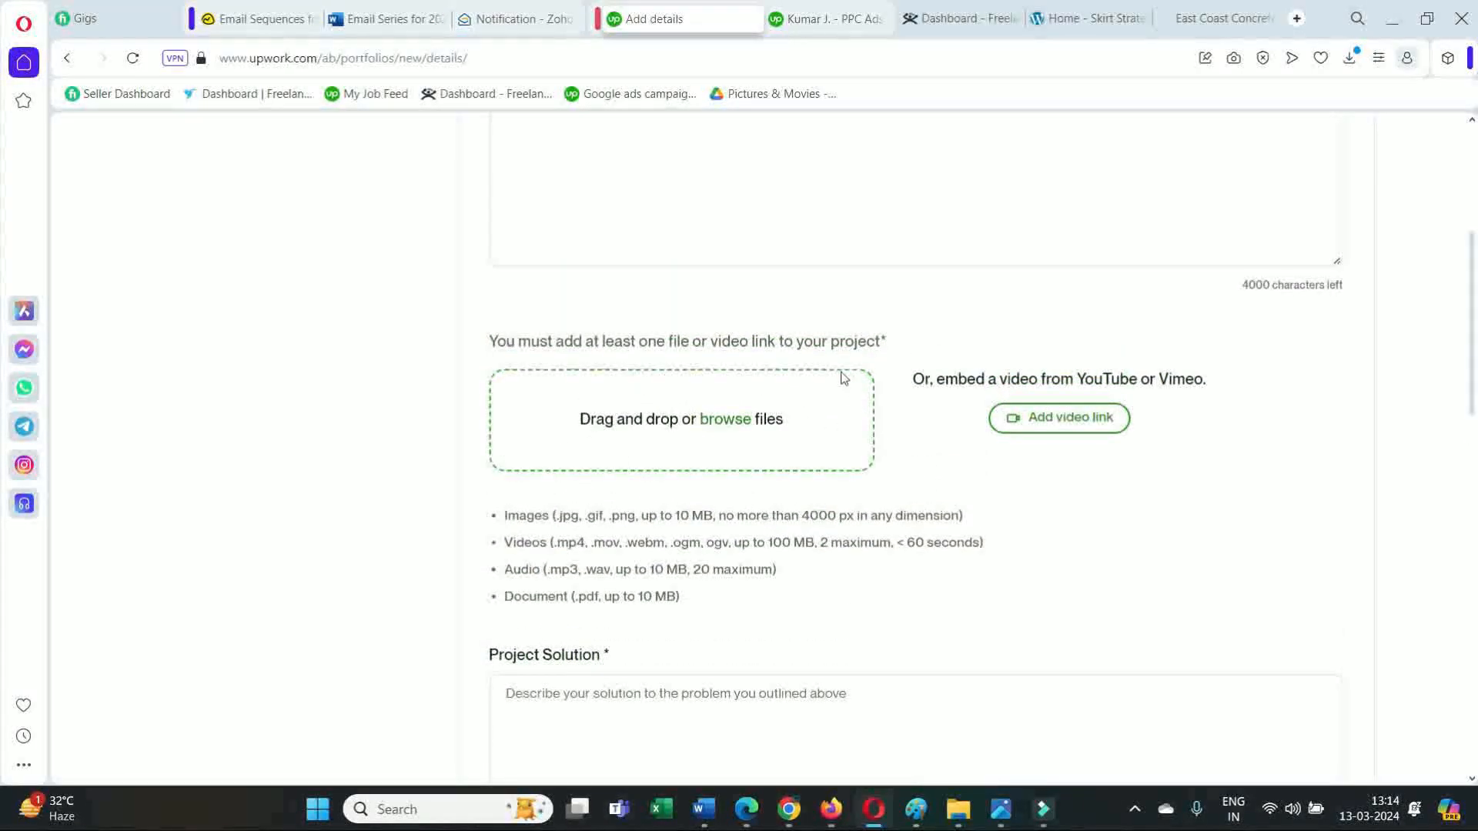
scroll(844, 378, down, 4)
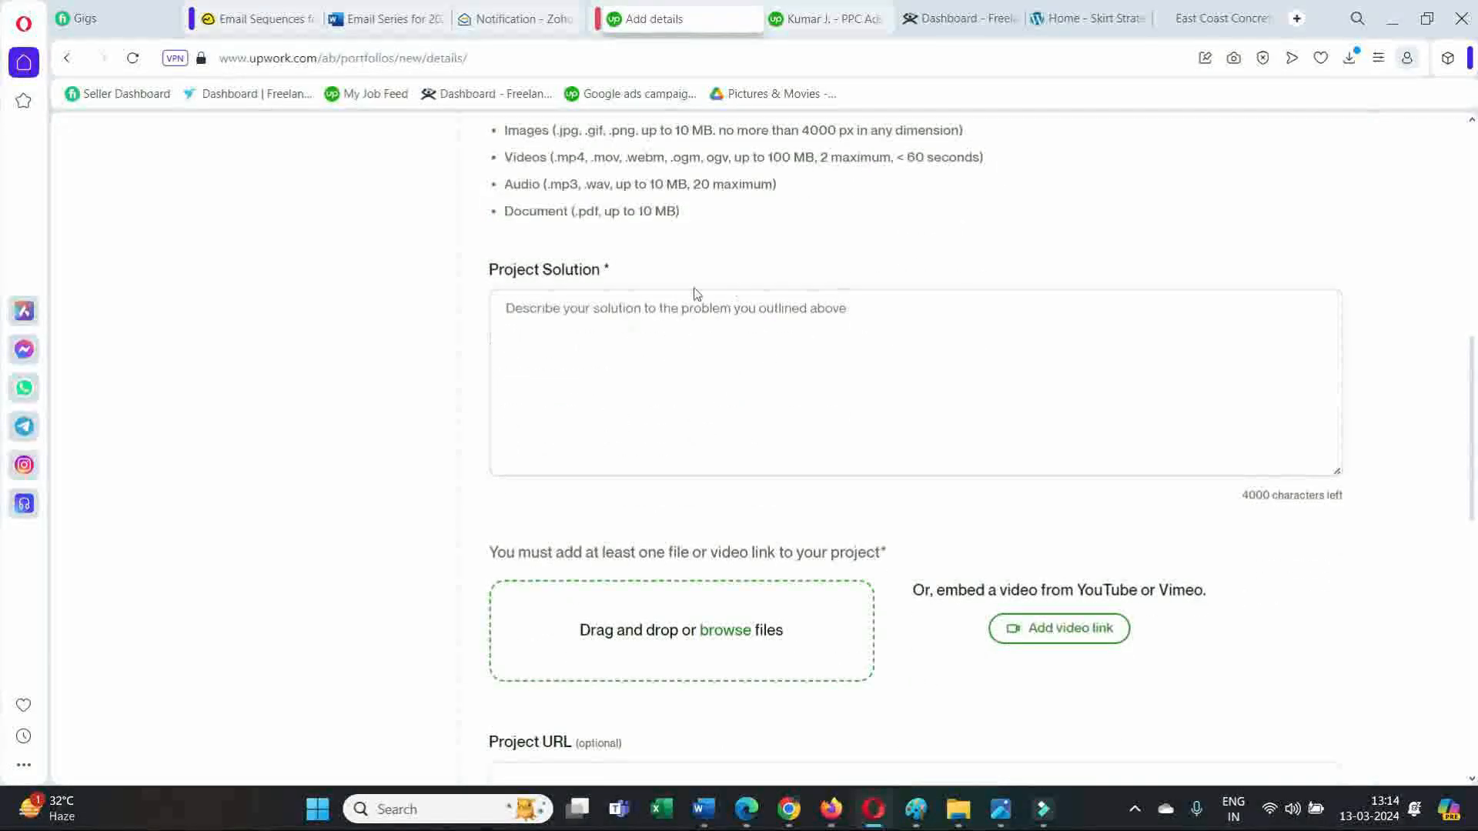
scroll(885, 331, down, 5)
scroll(778, 385, down, 4)
scroll(693, 293, up, 4)
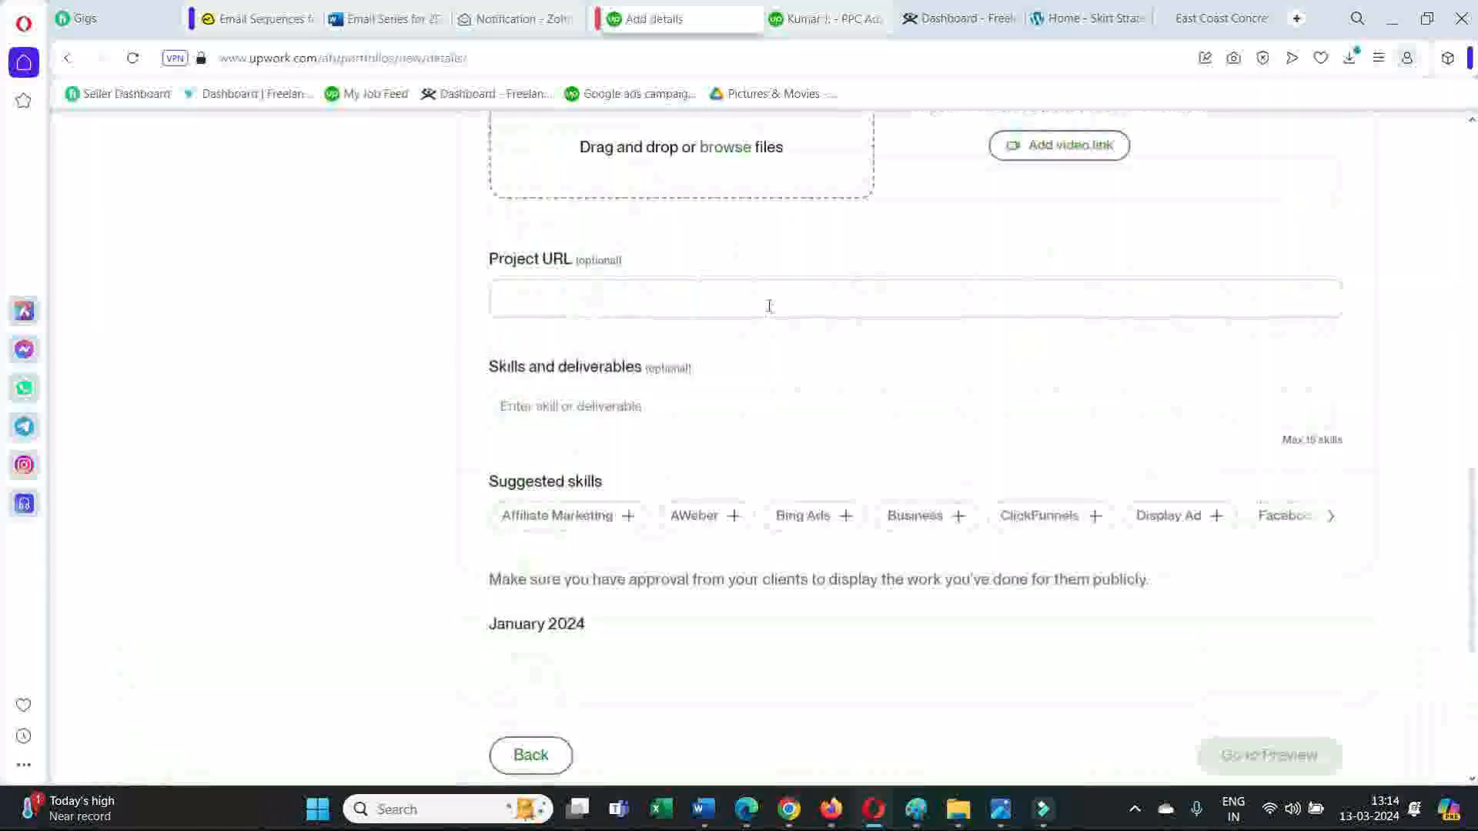
scroll(769, 307, down, 3)
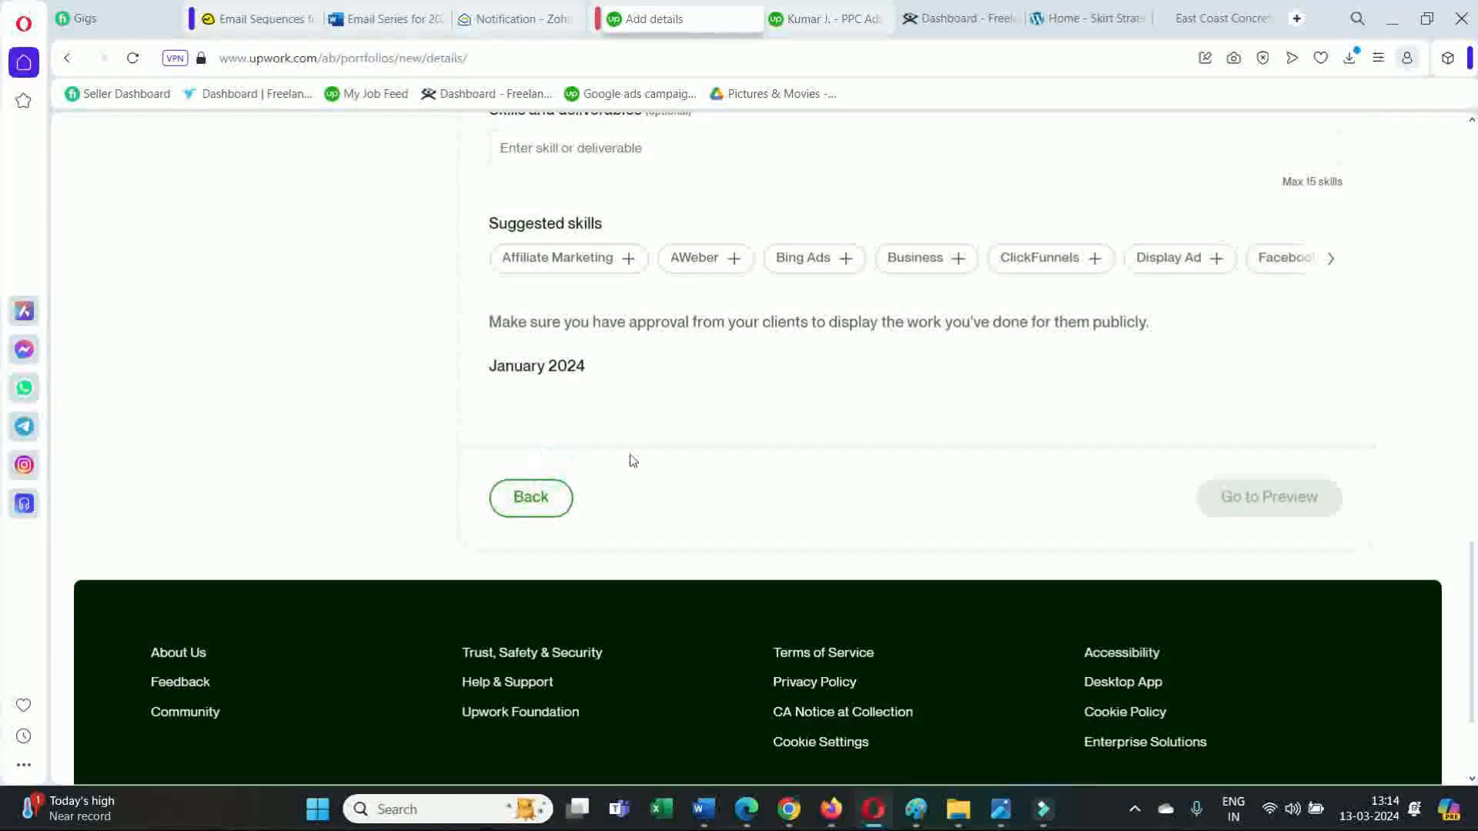
- Return to template selection, choose the Classic template, and continue to its details form
click(531, 501)
scroll(882, 387, down, 3)
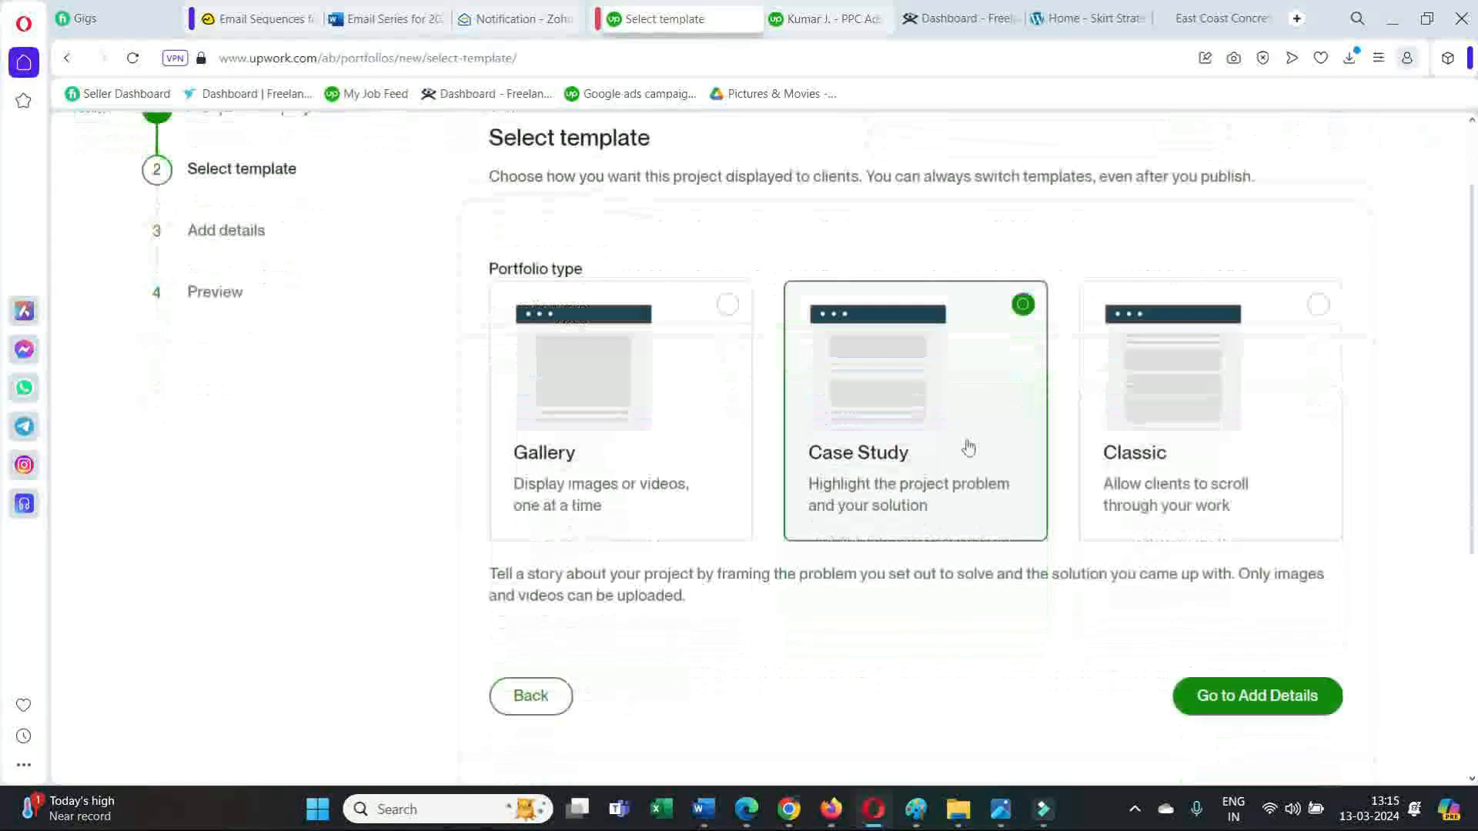
click(1317, 225)
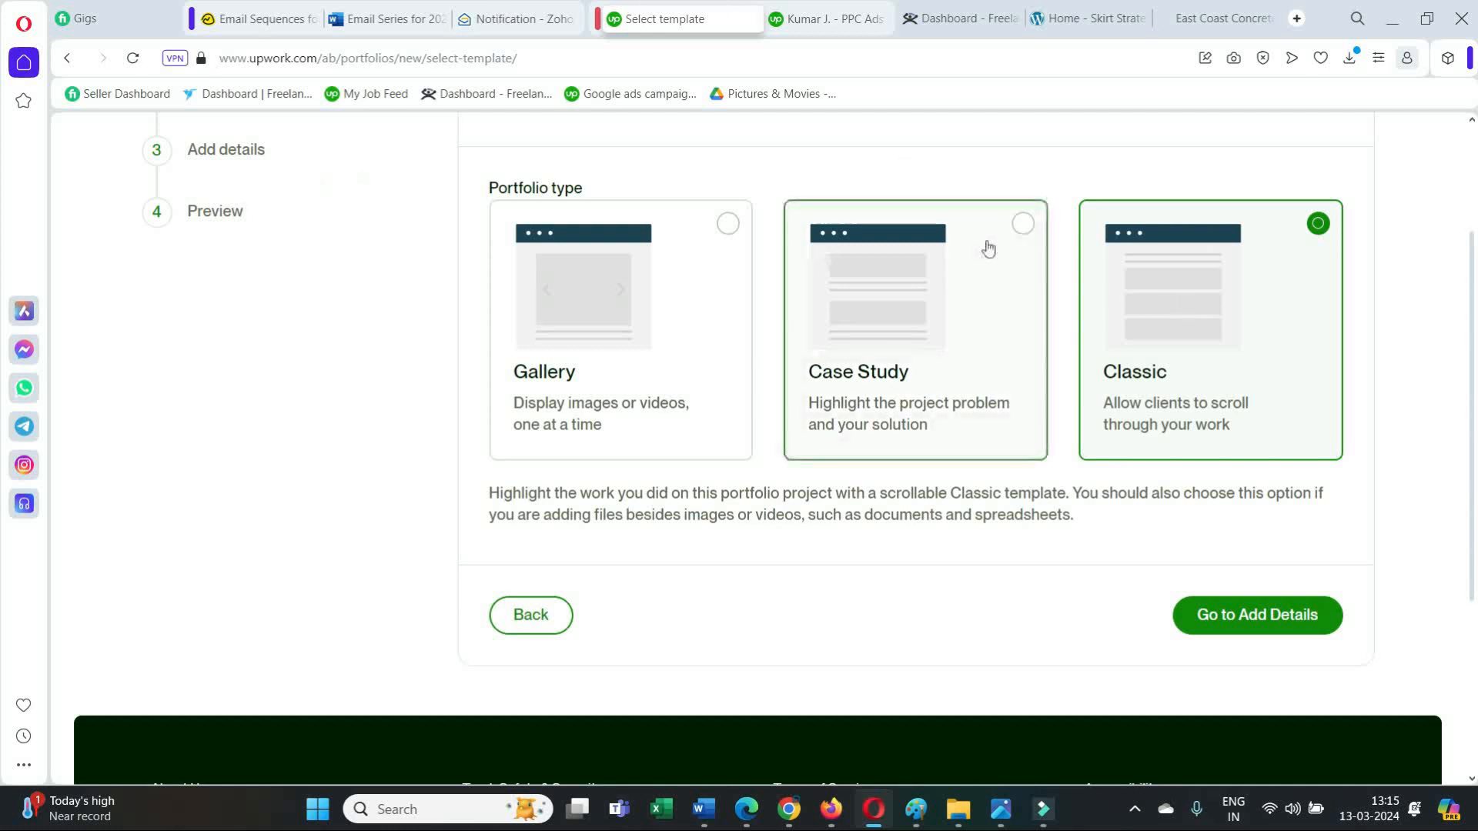
scroll(1270, 287, down, 1)
scroll(1211, 340, up, 2)
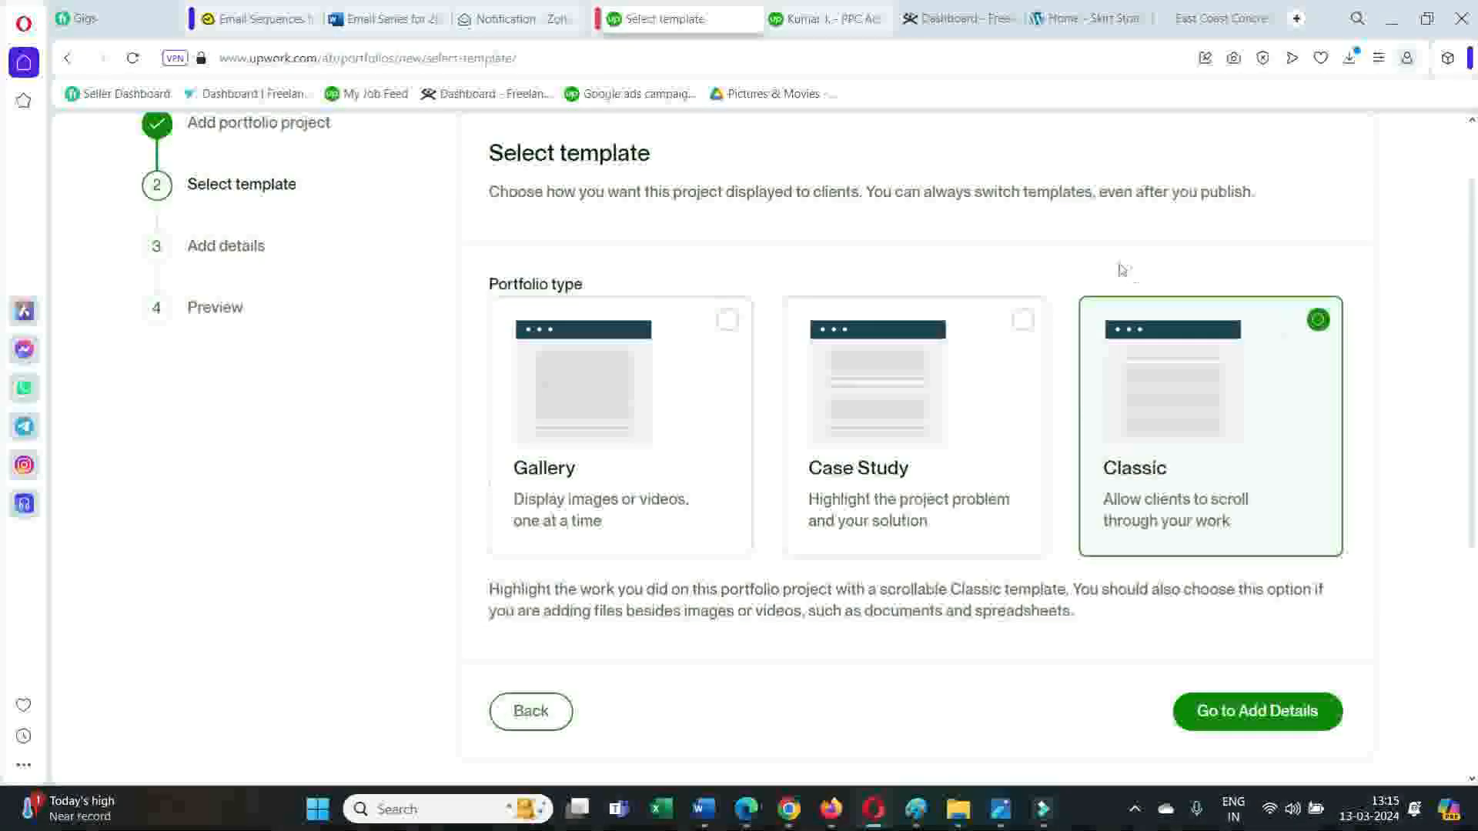
scroll(1023, 415, down, 3)
click(1227, 518)
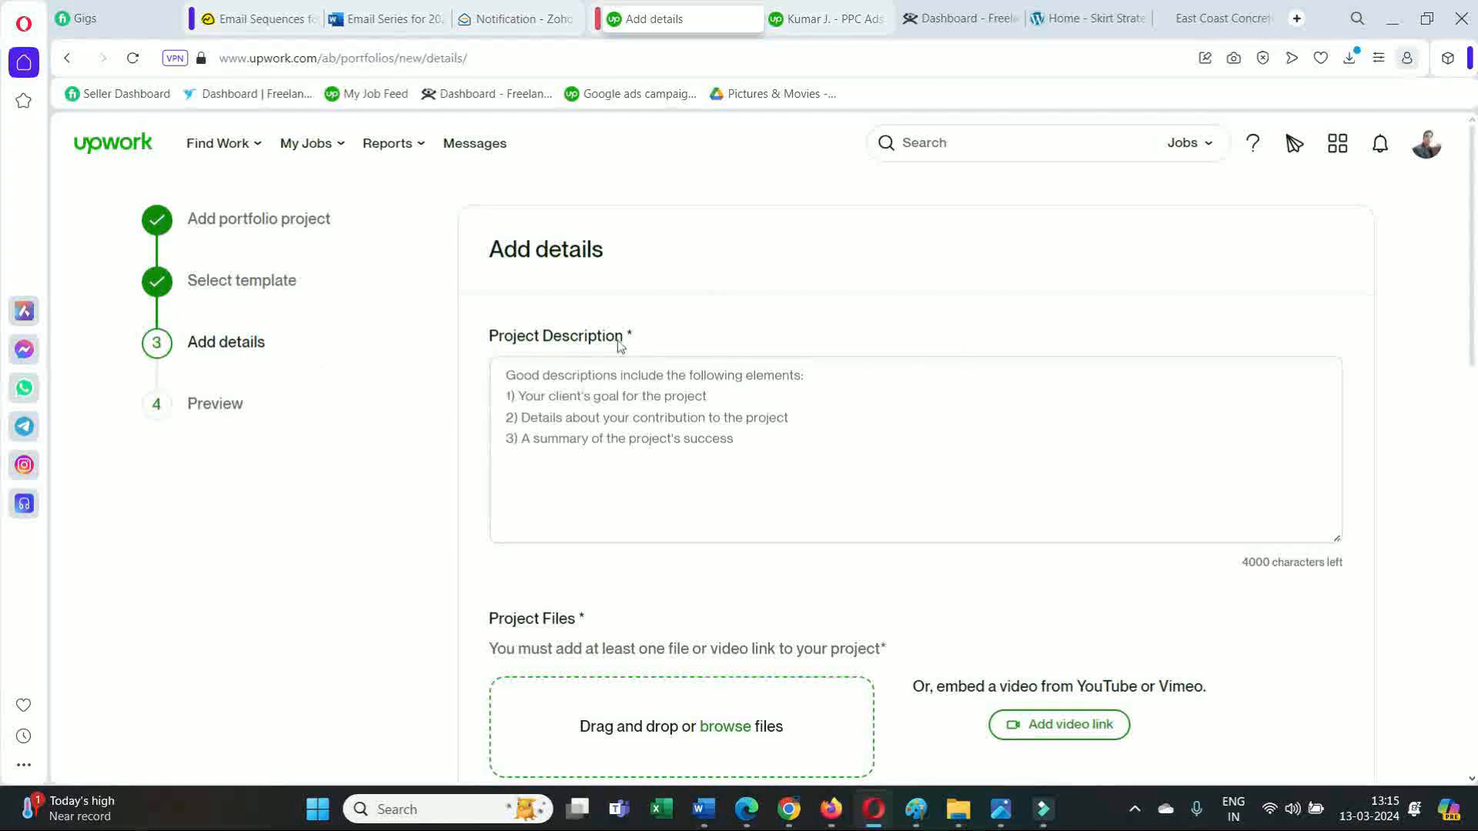
scroll(684, 531, down, 3)
scroll(763, 512, up, 1)
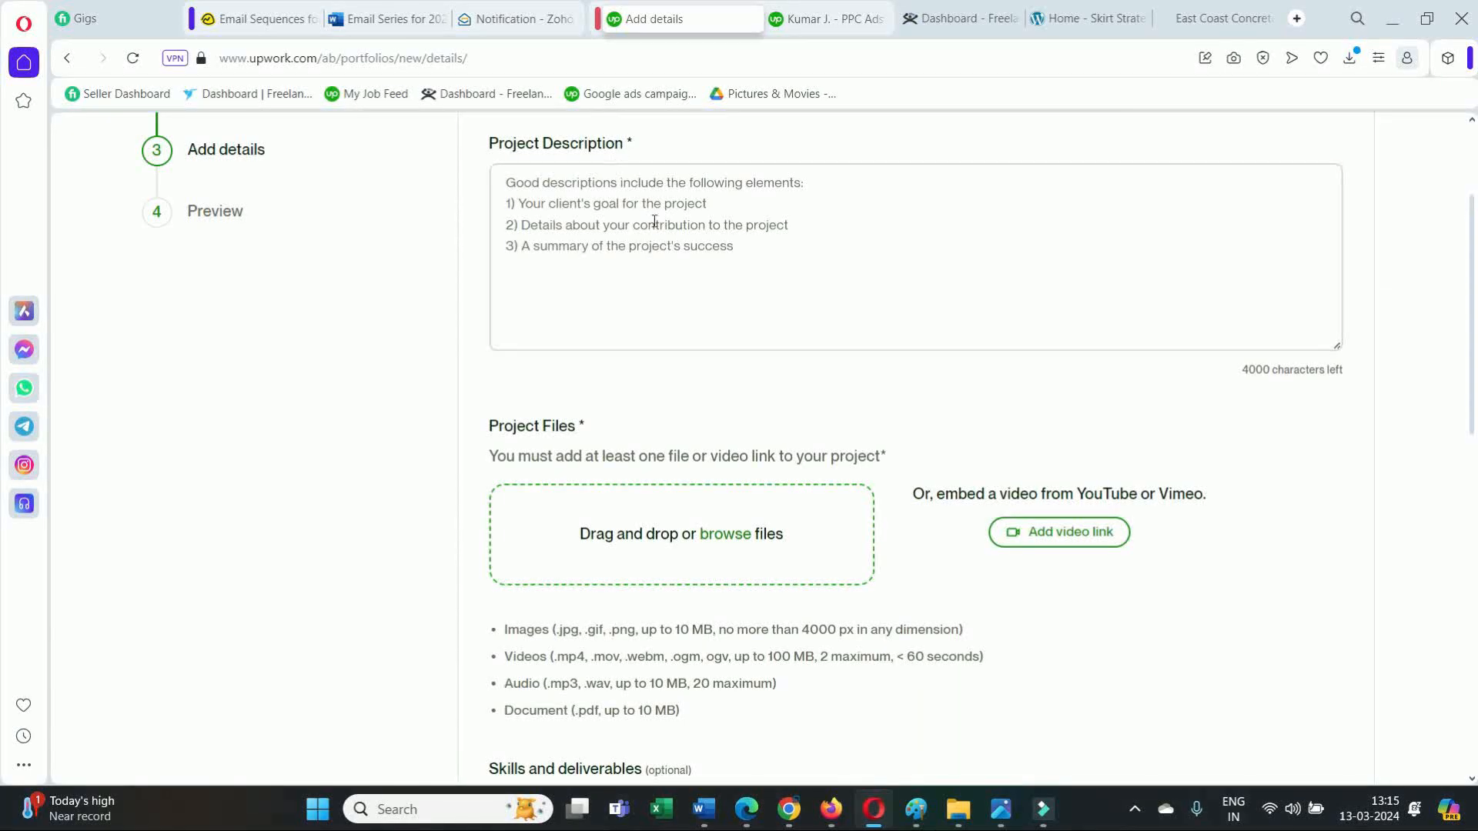
- Switch to the ChatGPT conversation and resubmit the earlier prompt "also suggest project description in just 100 words"
click(787, 806)
click(861, 436)
scroll(860, 436, up, 3)
scroll(861, 434, down, 3)
scroll(861, 434, up, 2)
drag(893, 249, 545, 253)
right_click(636, 266)
click(667, 283)
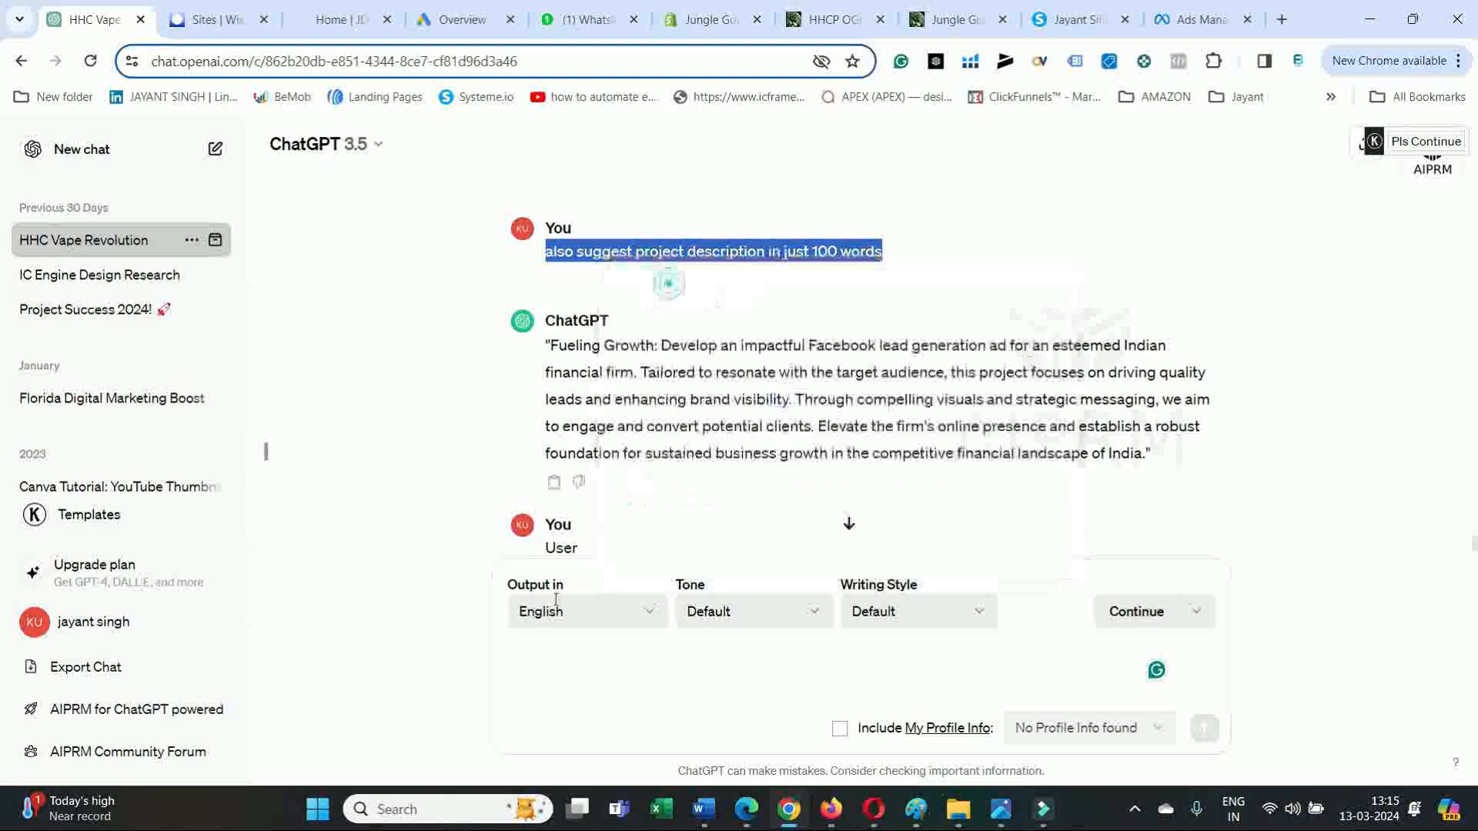
right_click(689, 671)
click(731, 460)
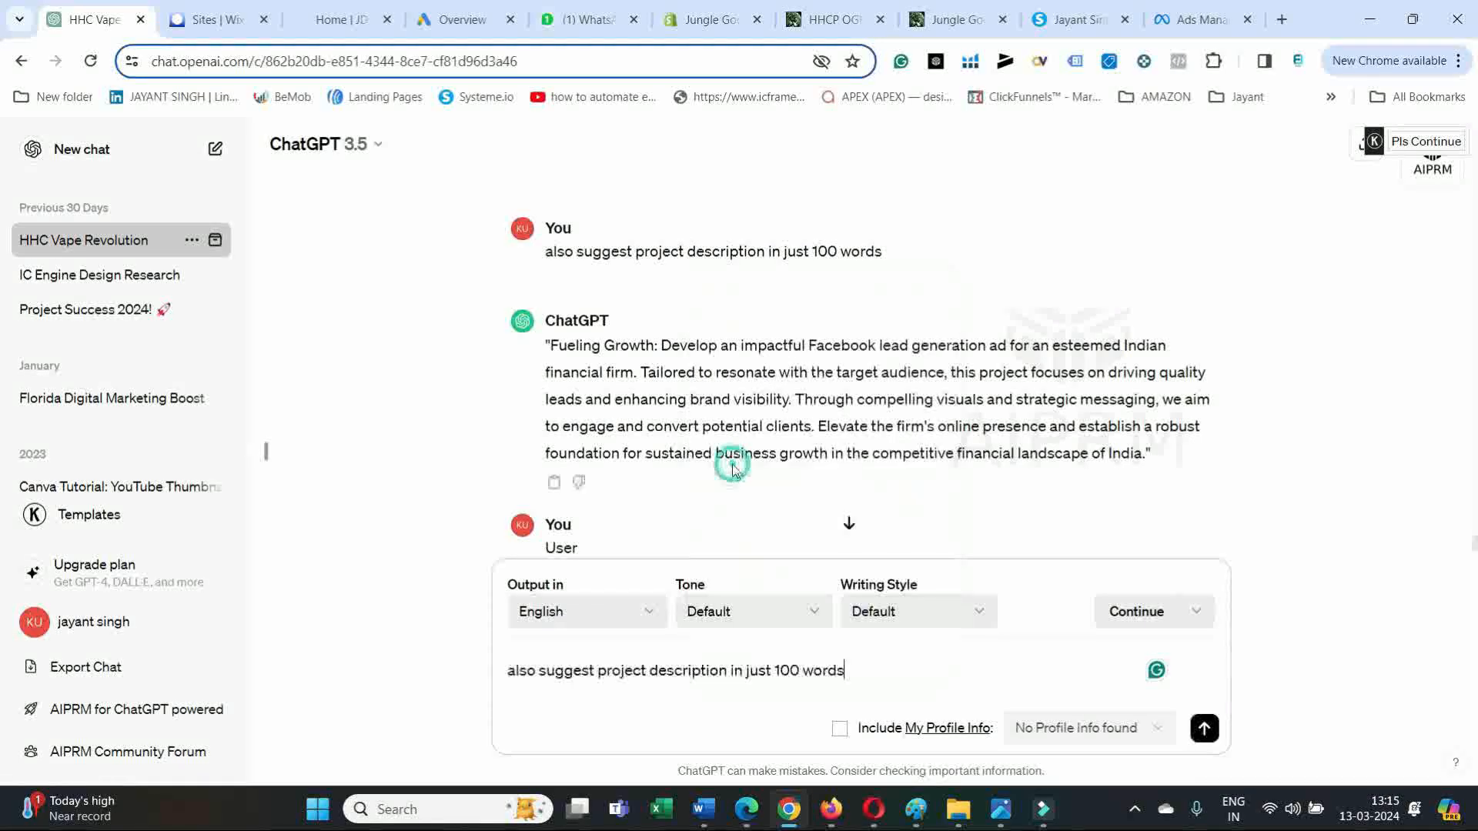
key(Return)
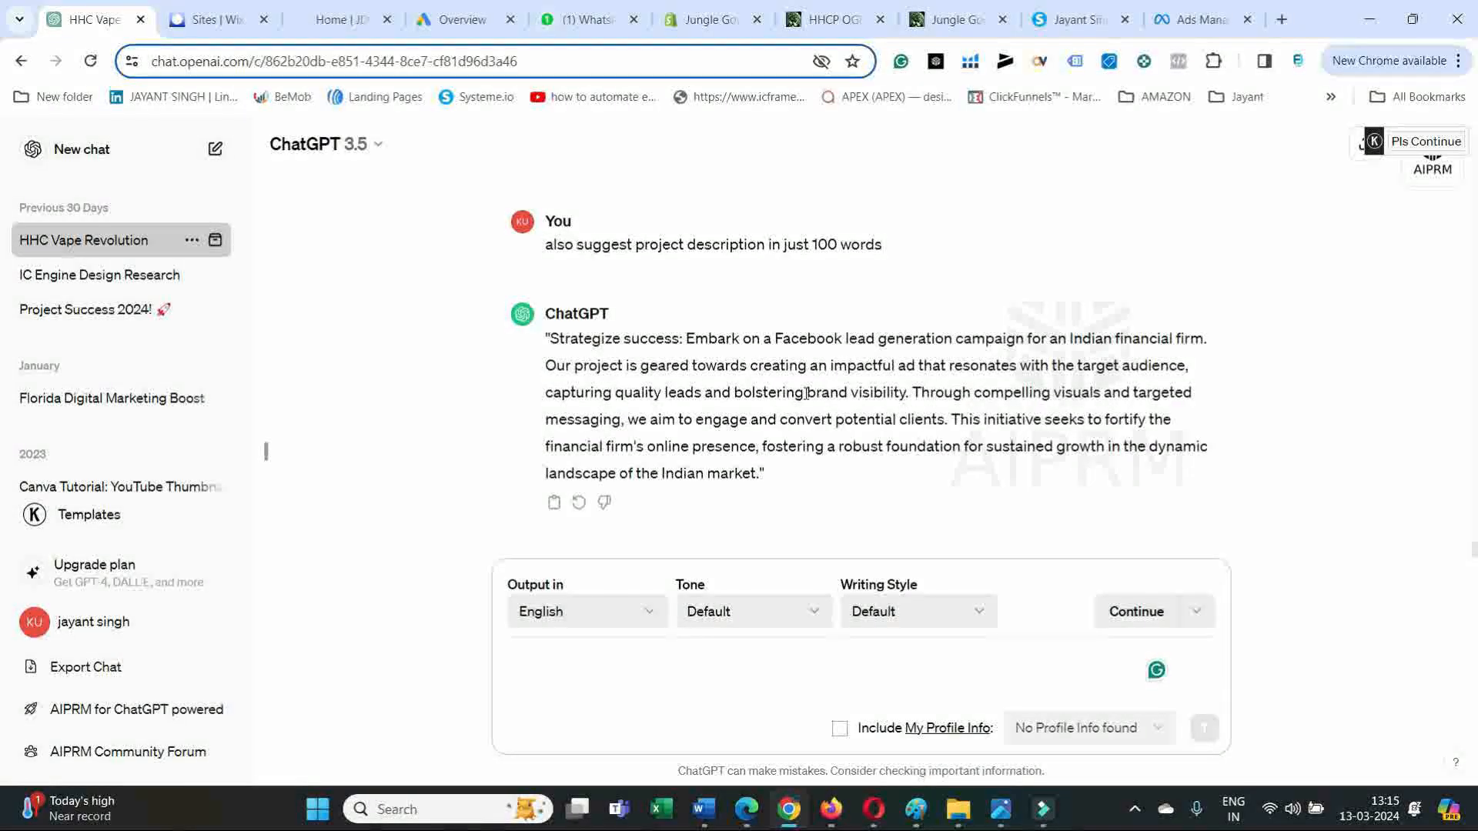
- Copy ChatGPT's new "Strategize success" description and paste it into the Project Description field on Upwork
triple_click(762, 461)
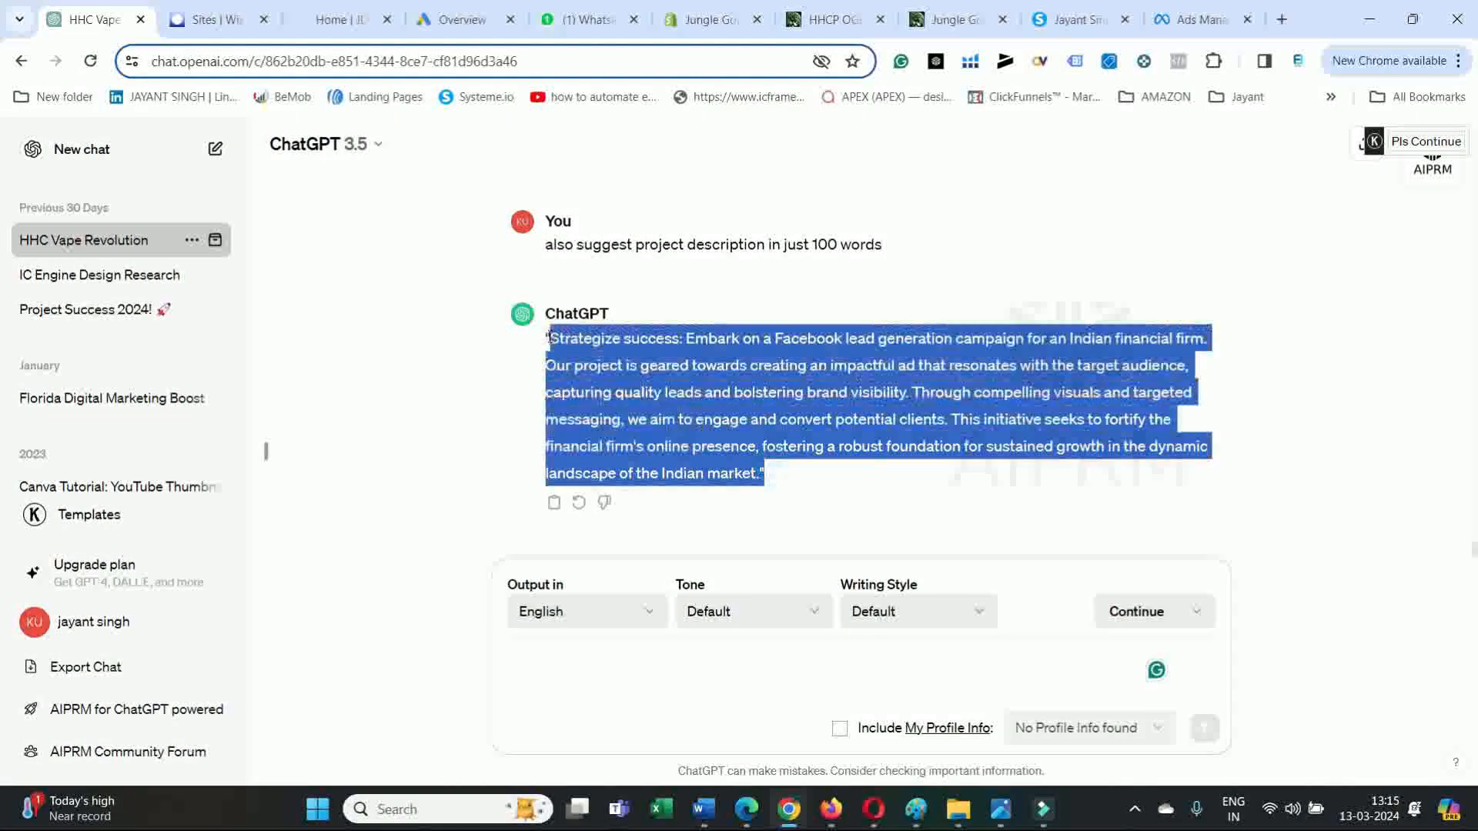
right_click(628, 355)
click(650, 361)
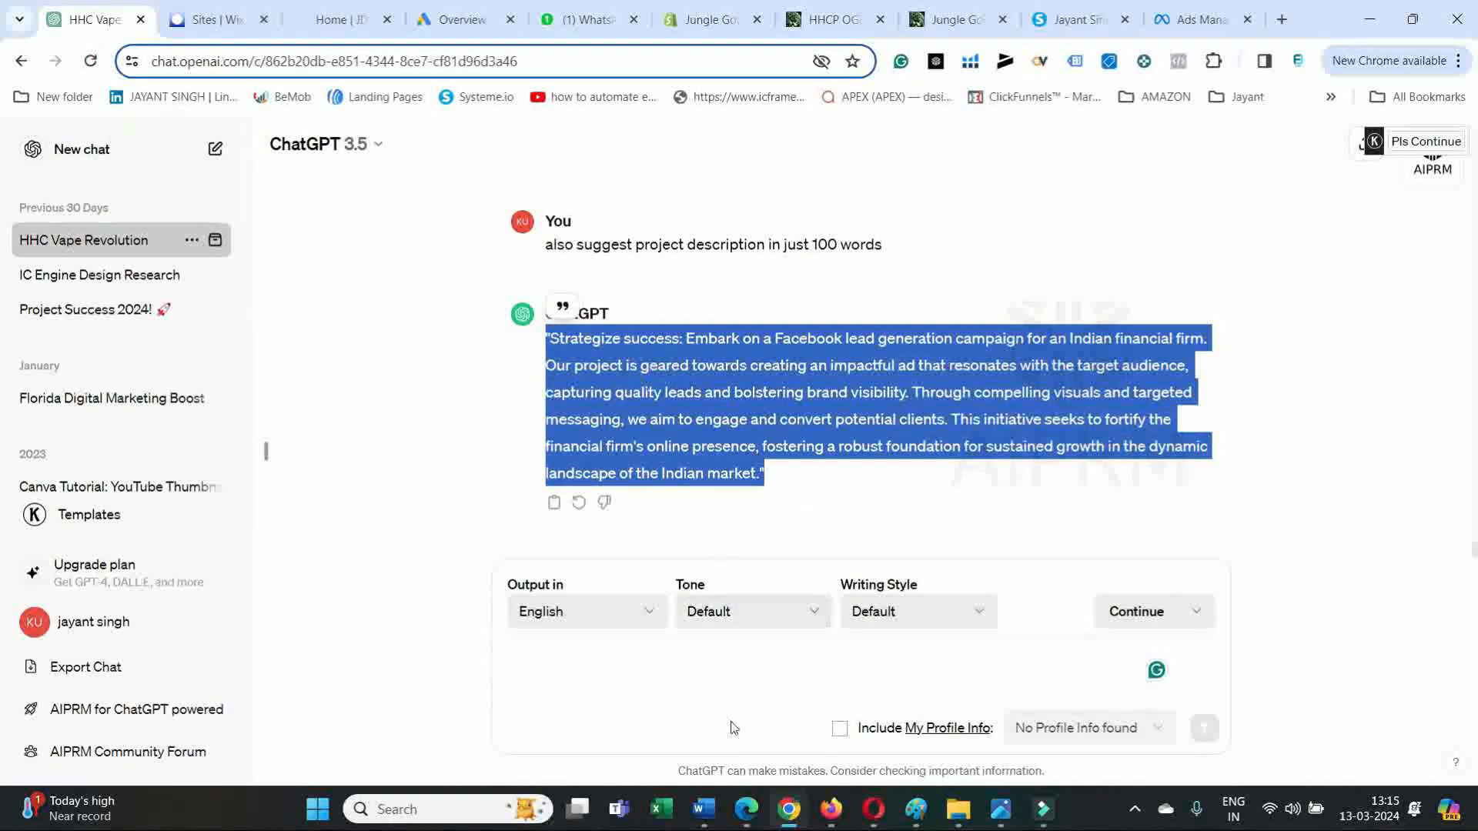
click(787, 810)
right_click(662, 220)
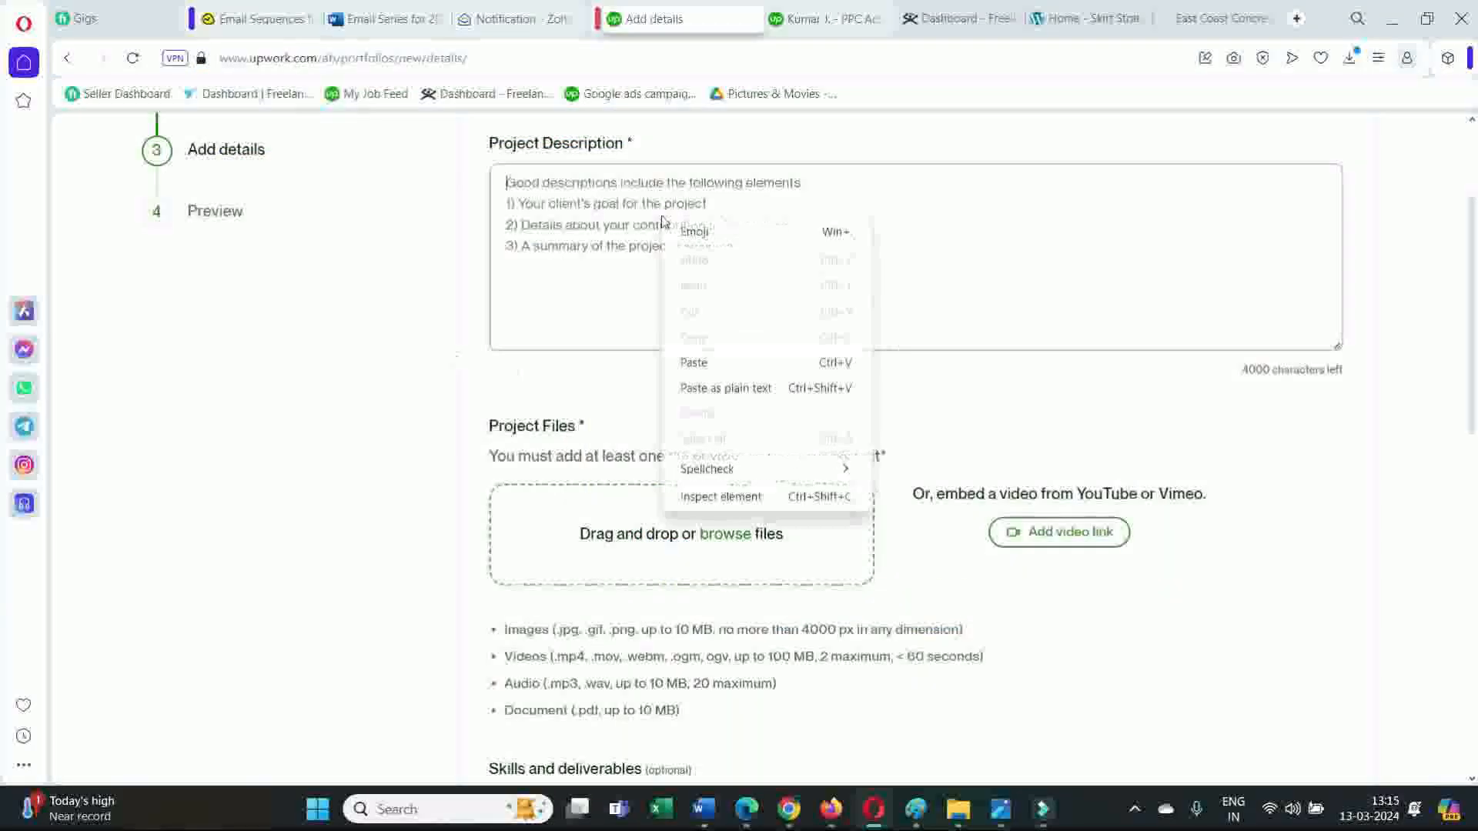
click(722, 364)
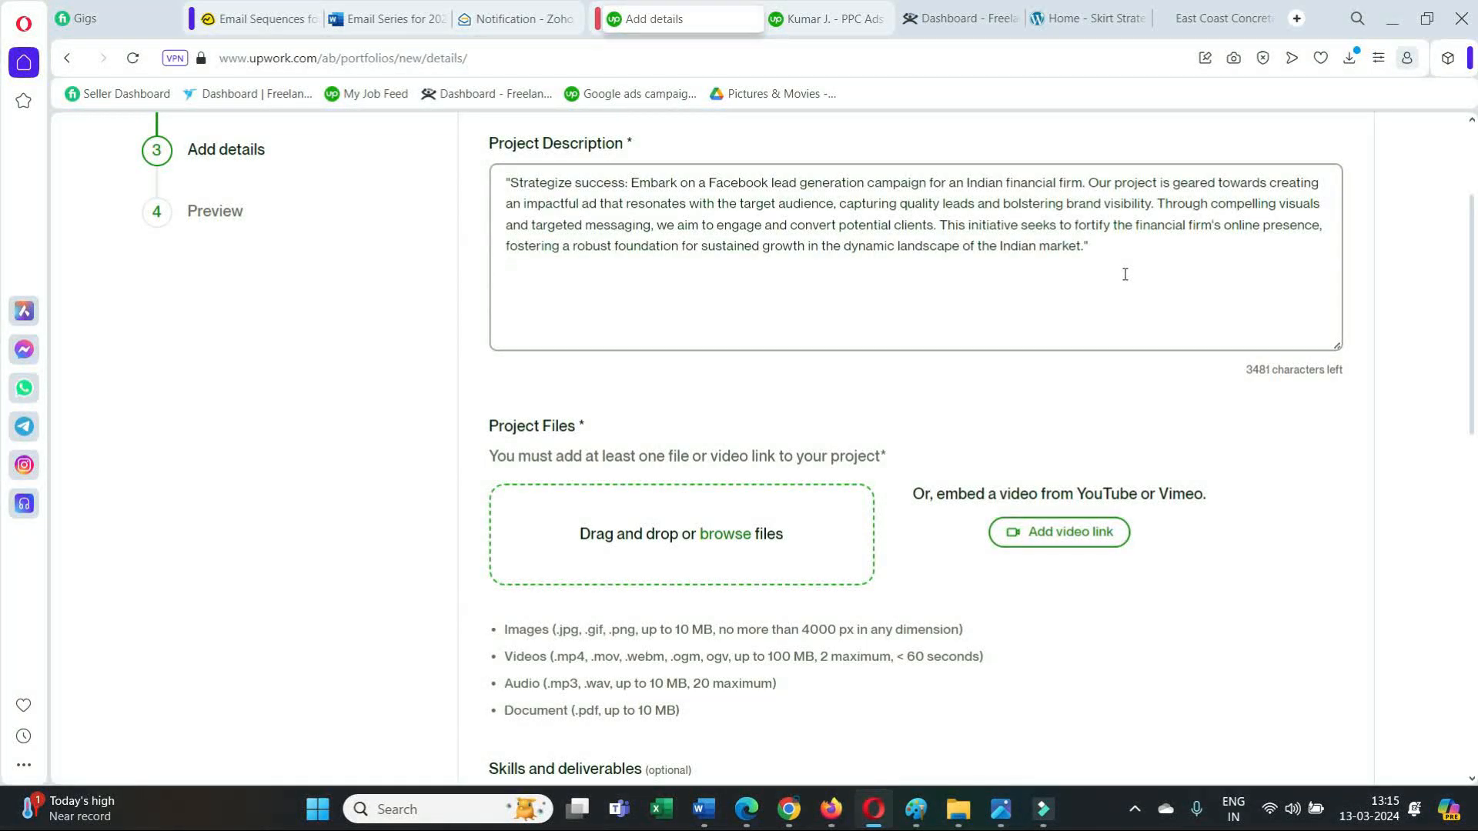
- Below the pasted description, add the line "Projects includes" and the list item "1. Competitor's Analysis", correcting its spelling
text(Projects )
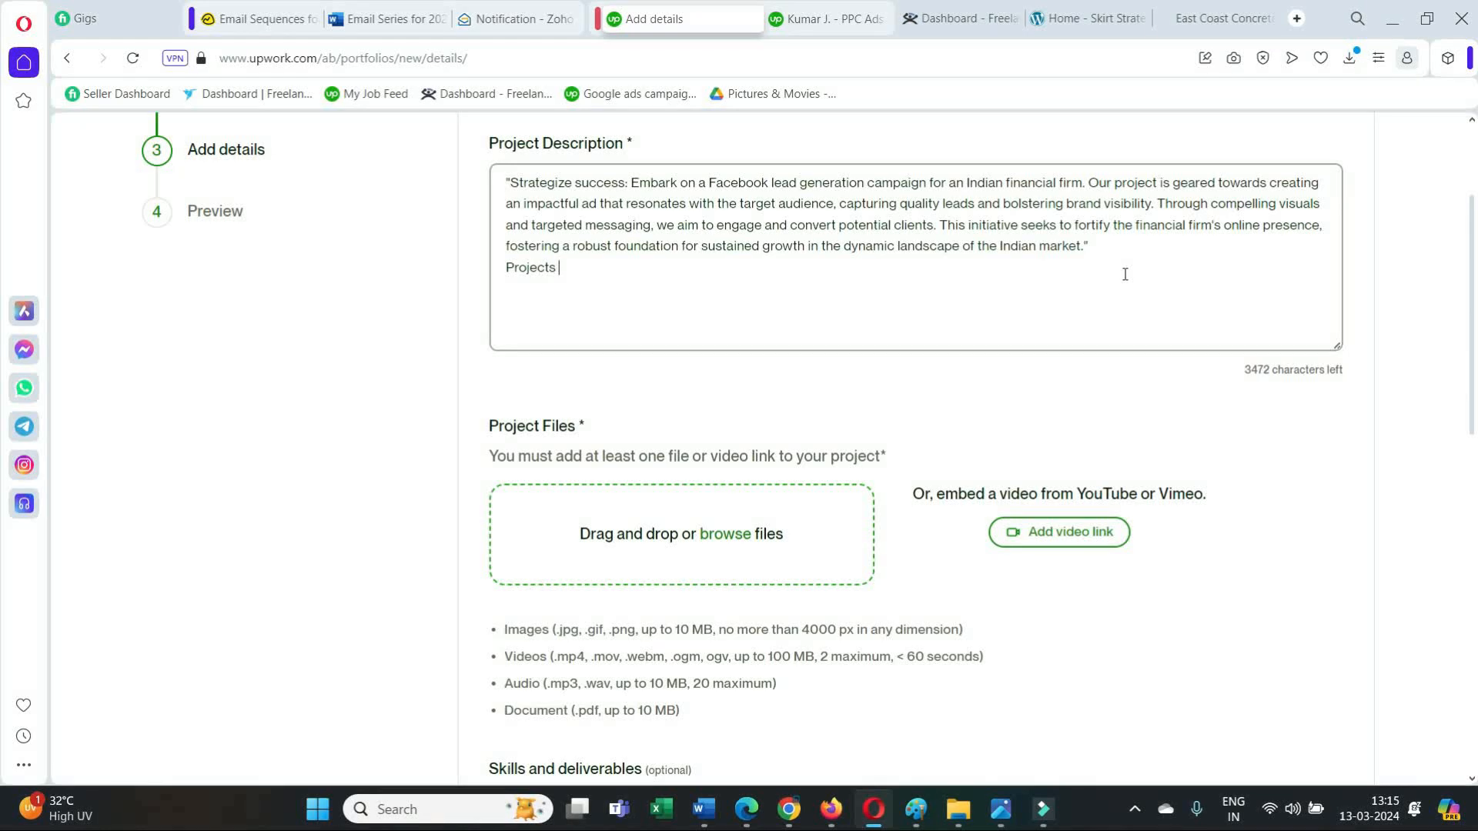
text(includes)
text(1. )
text(Comp)
text(eitr)
text(iros)
key(BackSpace)
key(BackSpace)
text(r's )
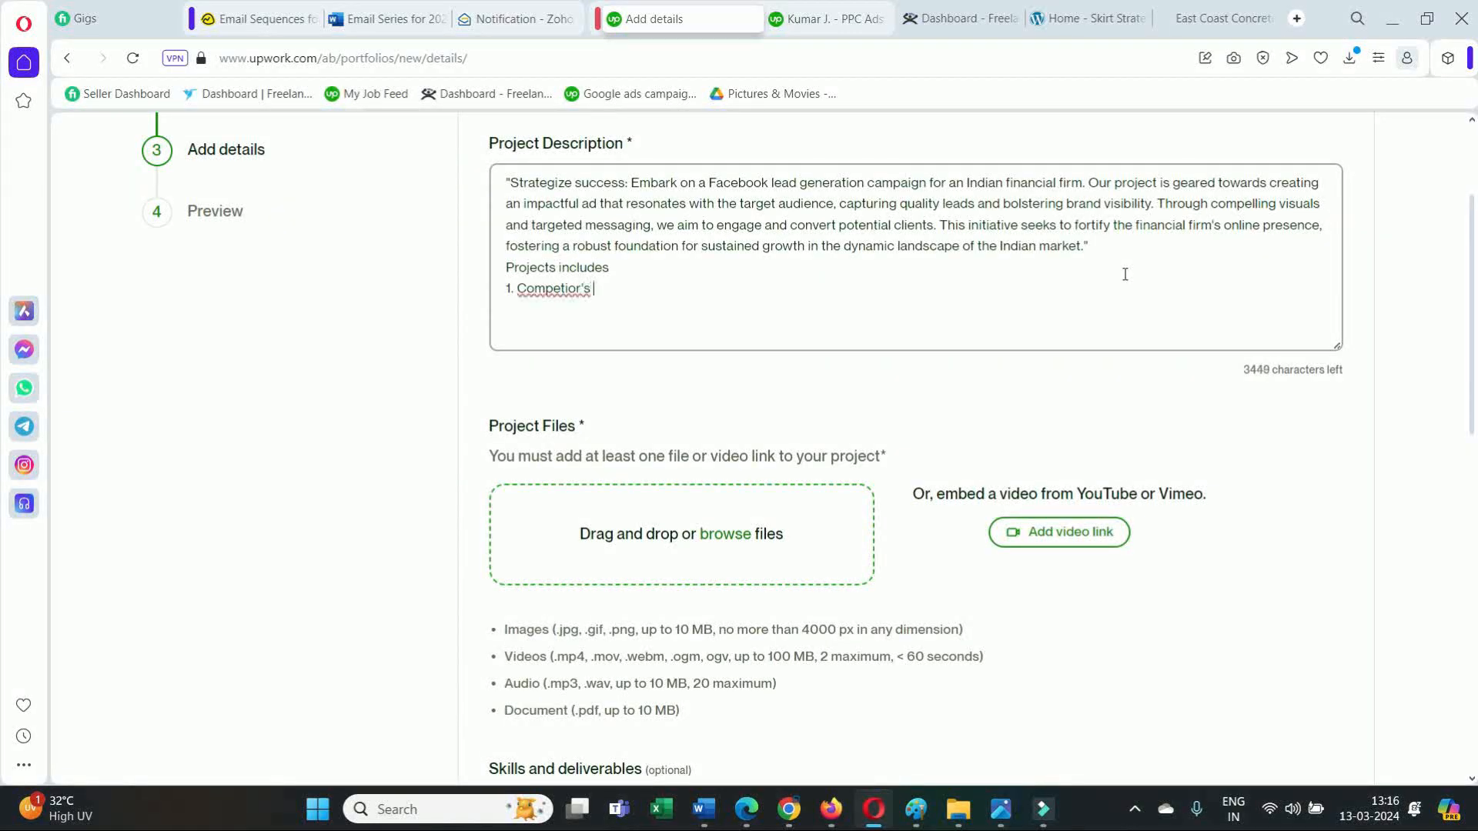
text(ANal)
key(BackSpace)
key(BackSpace)
key(BackSpace)
text(NAL)
key(BackSpace)
key(BackSpace)
text(nalysis)
key(Return)
right_click(575, 288)
click(616, 307)
- Add the second list item "2. Audience research for the Facebook Ads" to the project description
key(BackSpace)
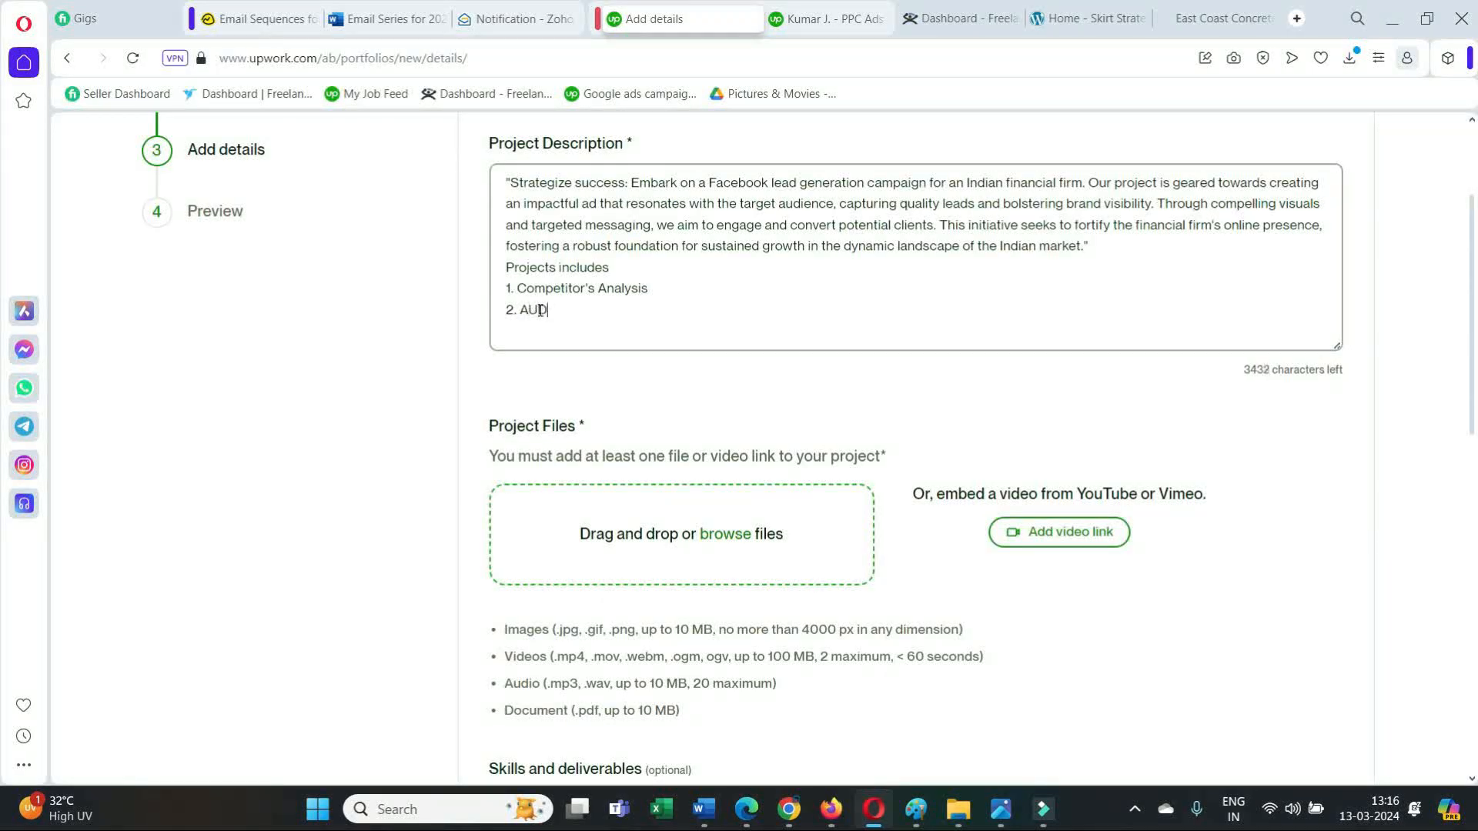
key(BackSpace)
text(dienc)
text(e resrac)
key(BackSpace)
key(BackSpace)
text(arch for )
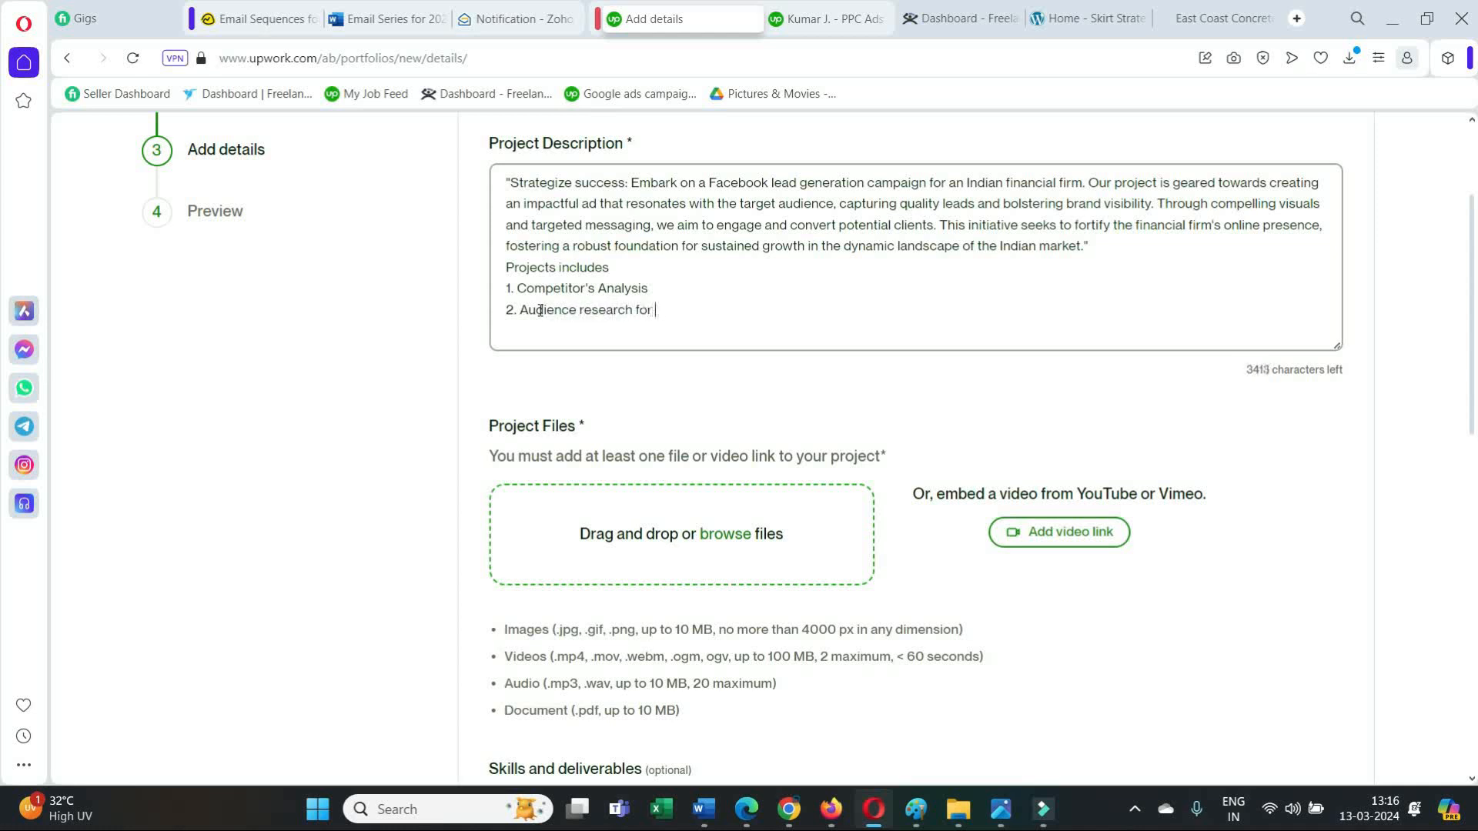
text(the Facebook Ads)
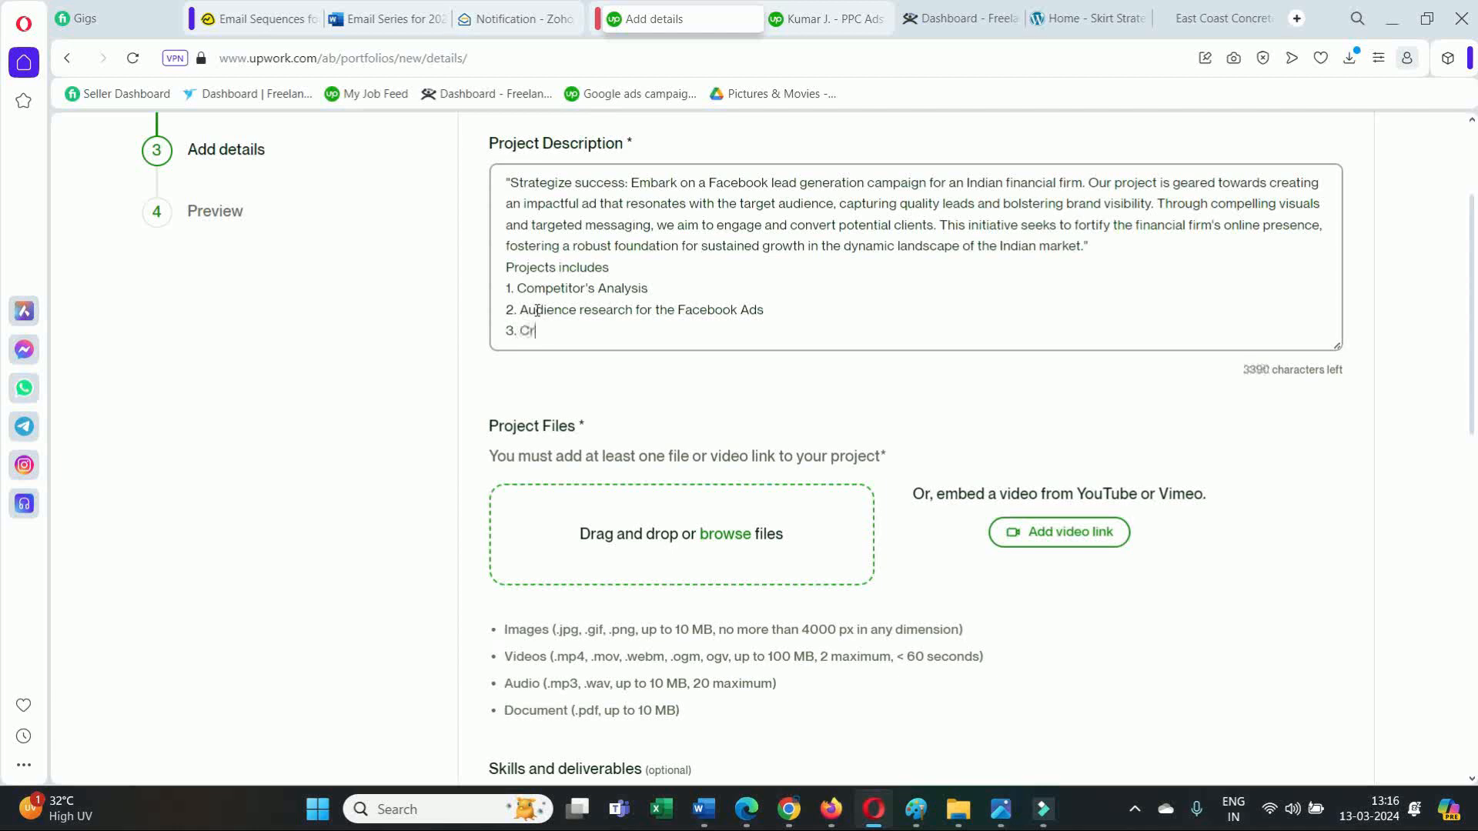
- Complete the third list item in the project description as "3. Create, run and optimize the Facebook Ads", correcting the spelling of "optimize"
text(and )
text(n and optimis)
text(e t)
text(he FAce)
key(BackSpace)
key(BackSpace)
key(BackSpace)
text(ACE)
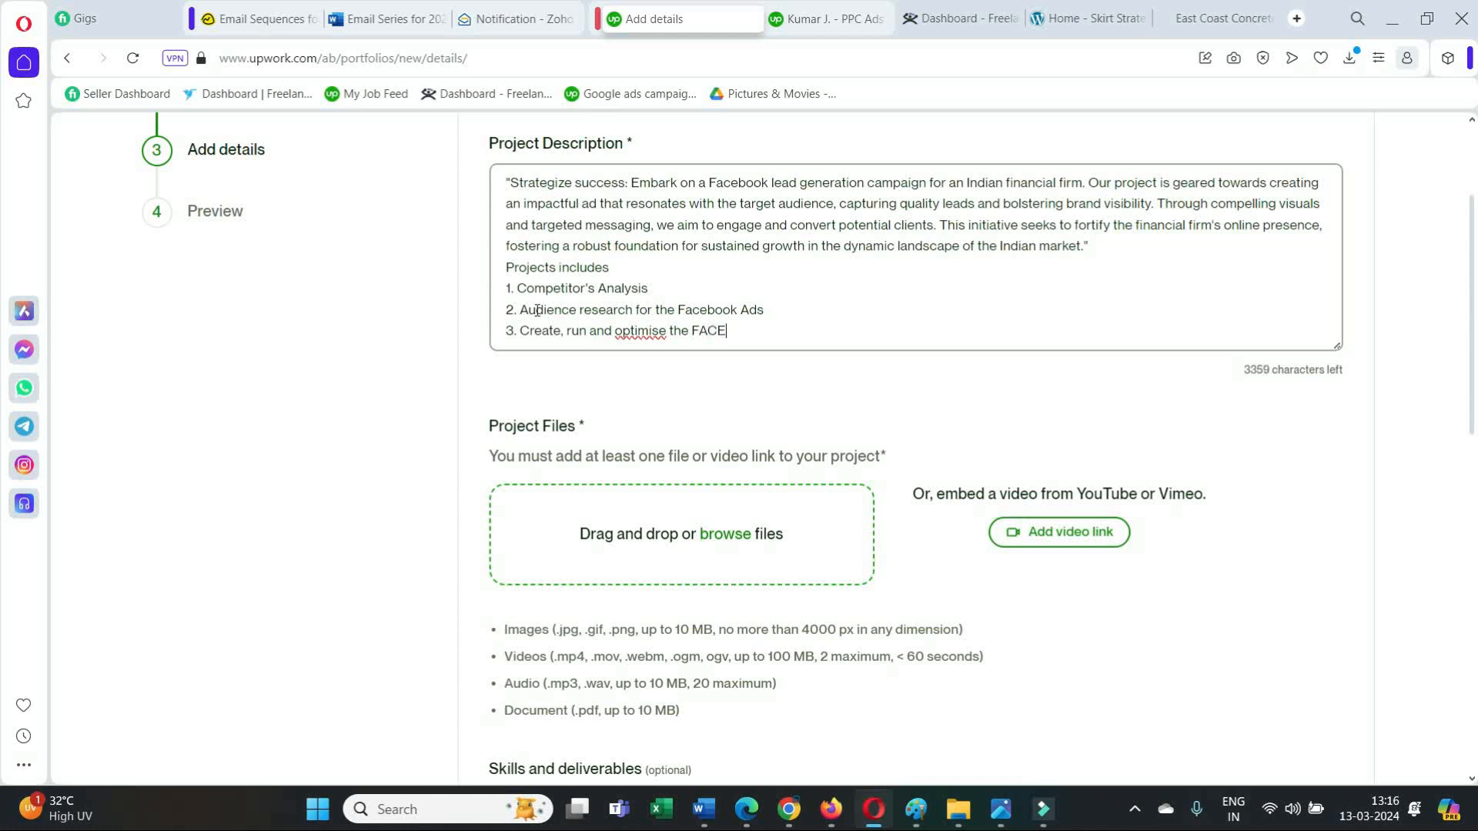
key(BackSpace)
key(BackSpace)
text(acebook)
right_click(643, 328)
click(687, 345)
- Upload the downloaded Tradingrays ad image, the "Copy of Green Stock" PNG, as the first project file
scroll(816, 366, down, 5)
scroll(800, 362, up, 2)
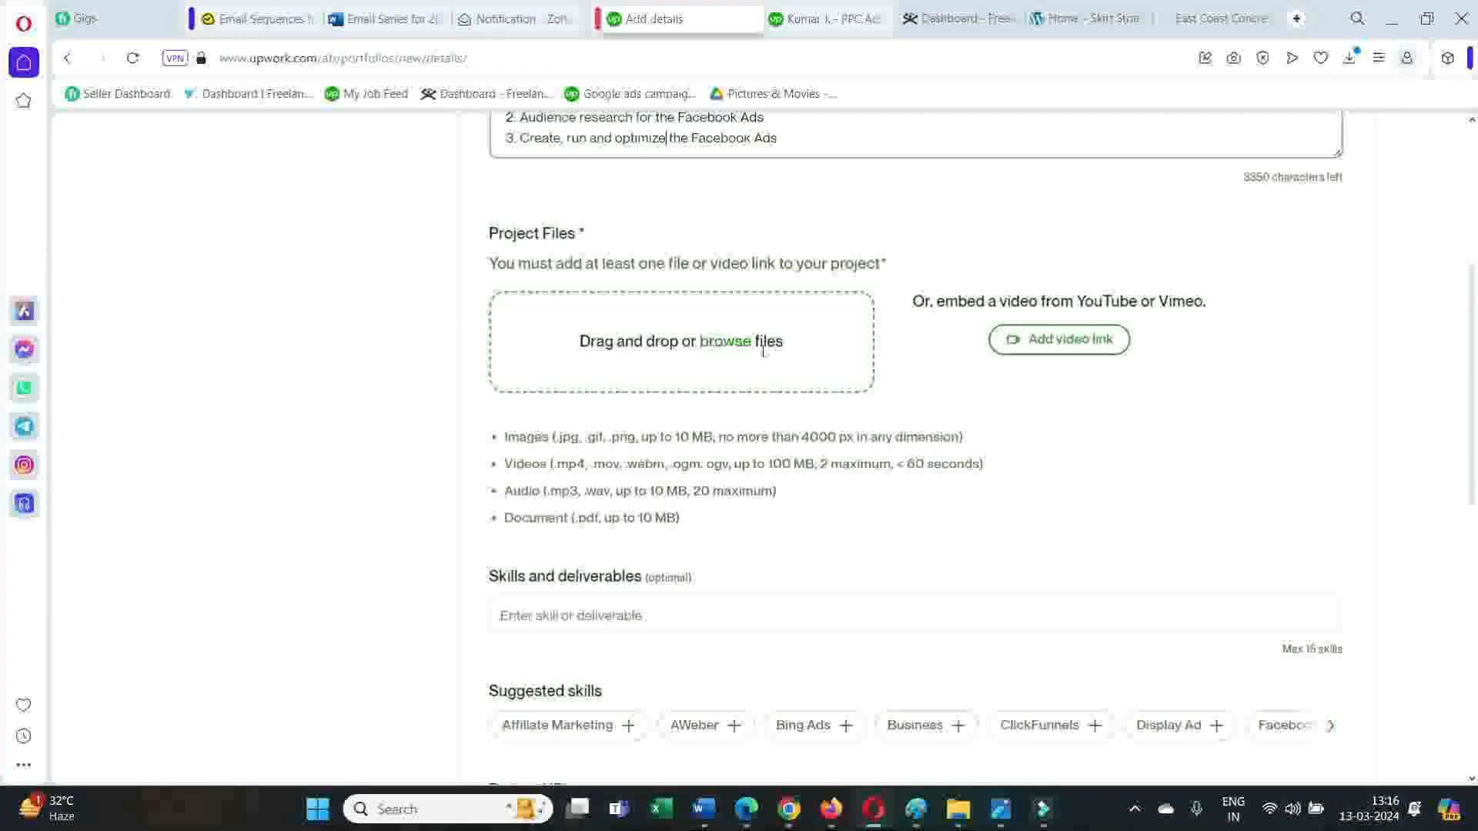
click(725, 342)
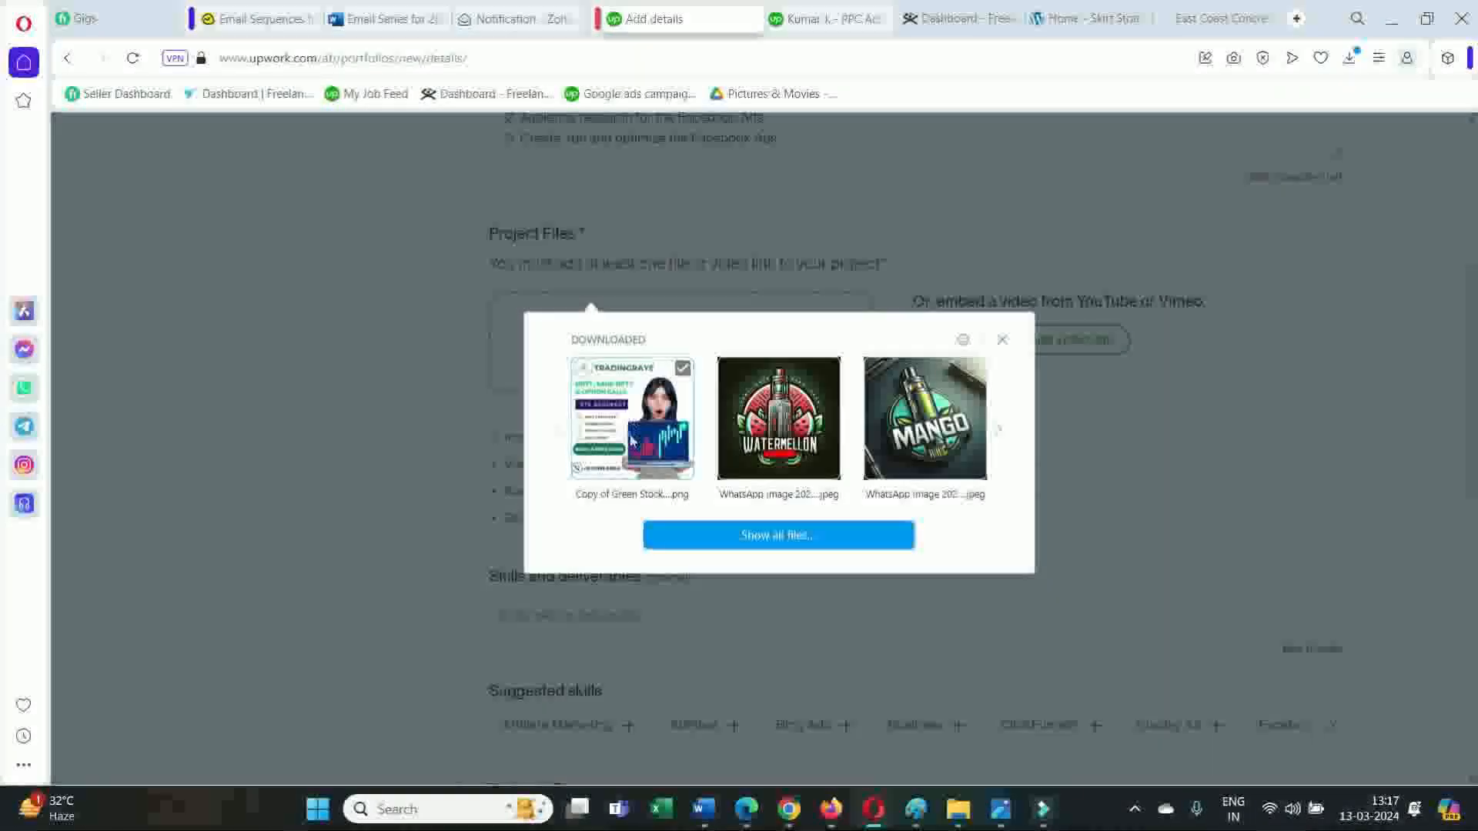
click(684, 451)
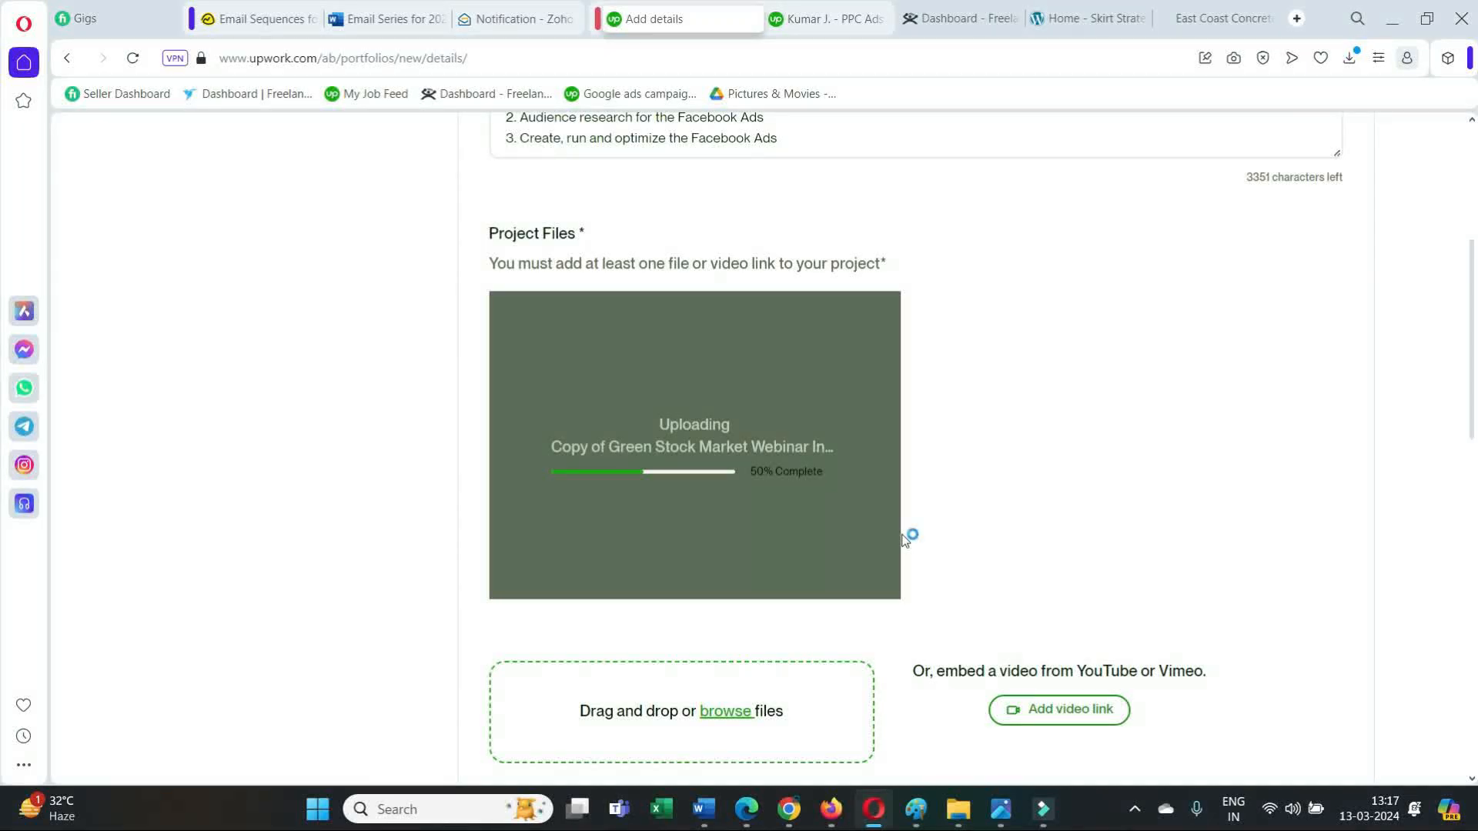
click(726, 710)
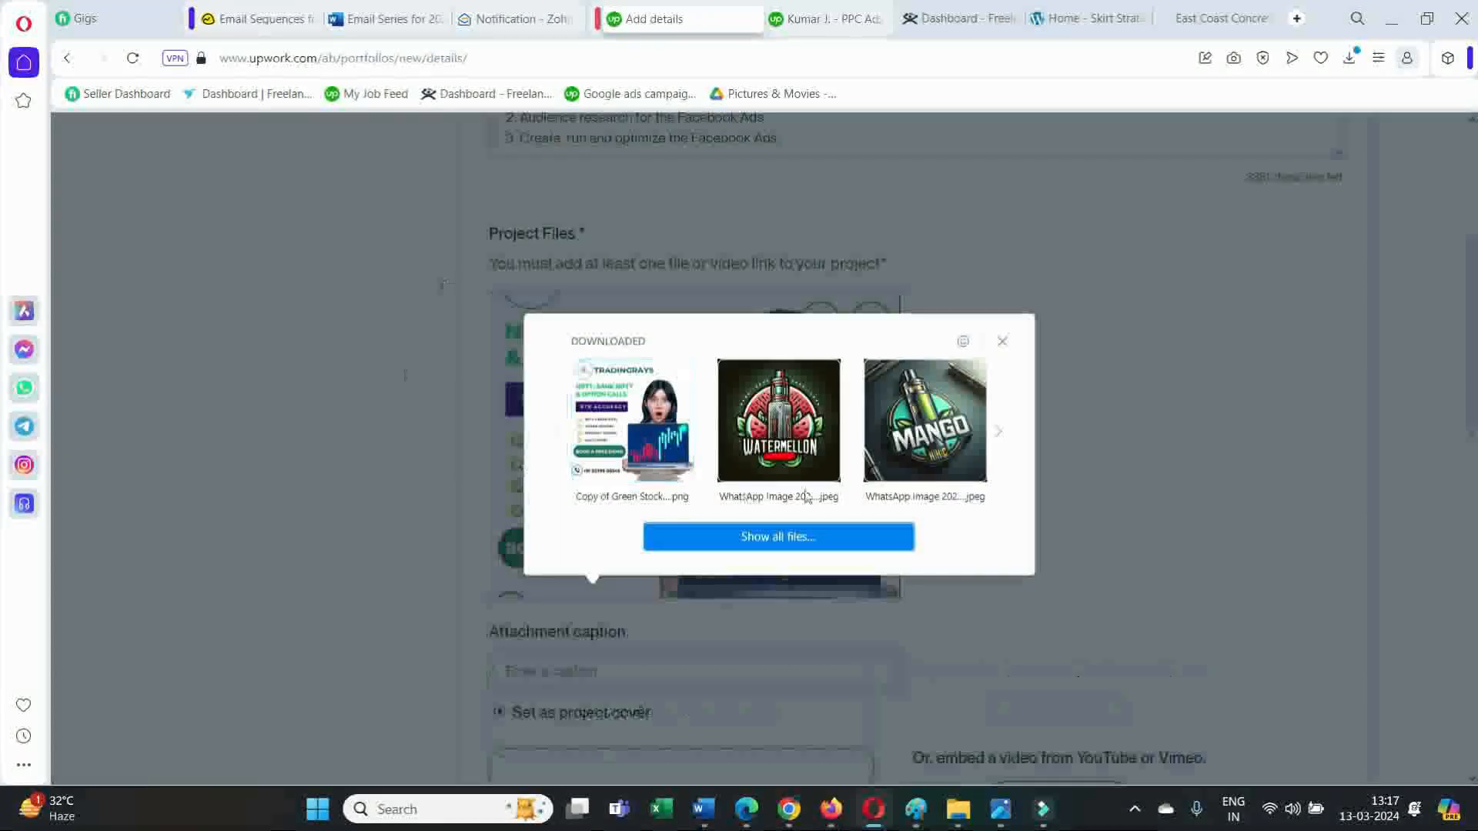
click(811, 535)
scroll(85, 218, down, 4)
scroll(130, 234, up, 3)
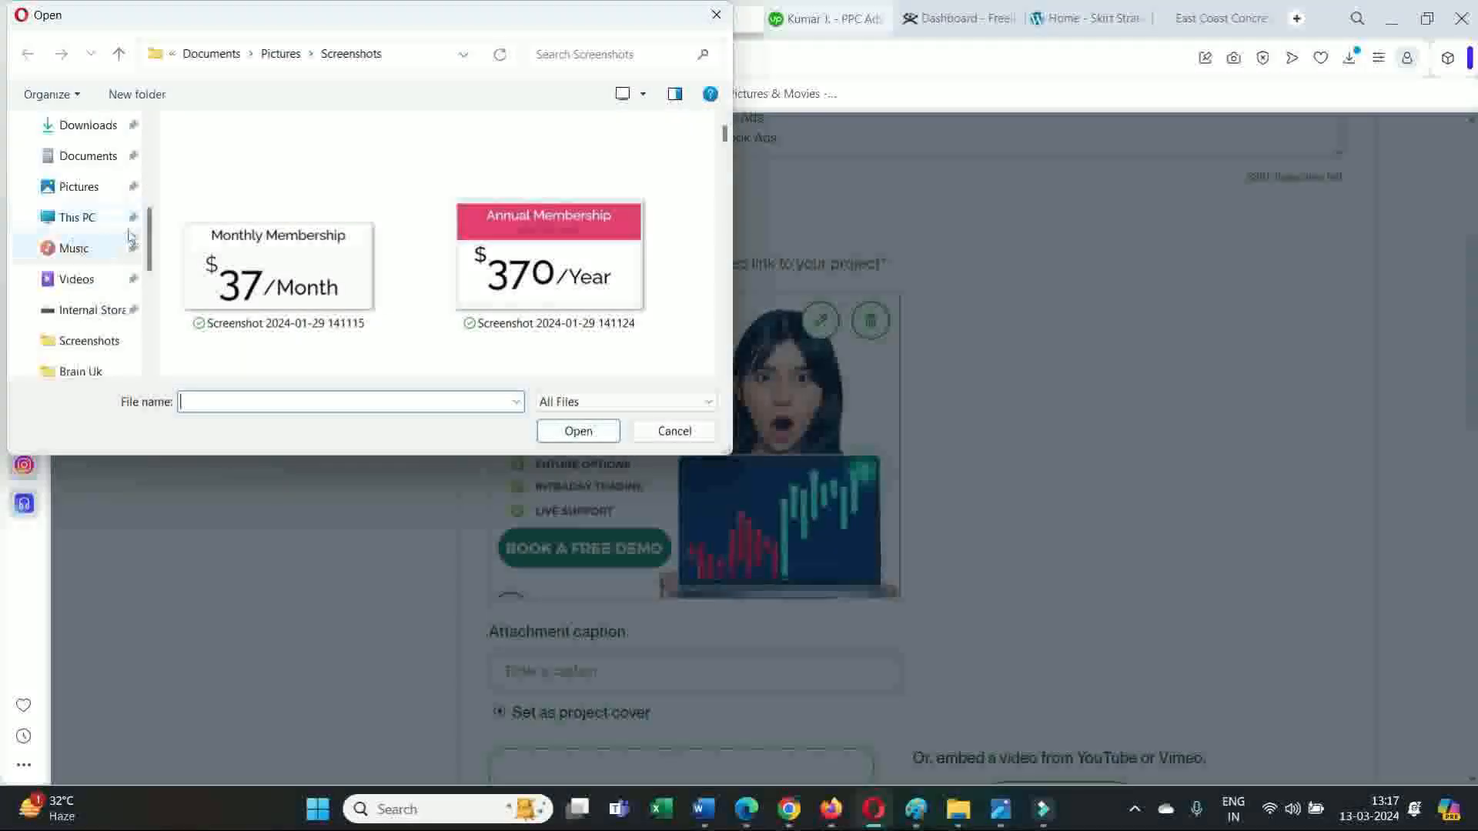
click(89, 340)
scroll(722, 171, down, 2)
drag(725, 147, 724, 355)
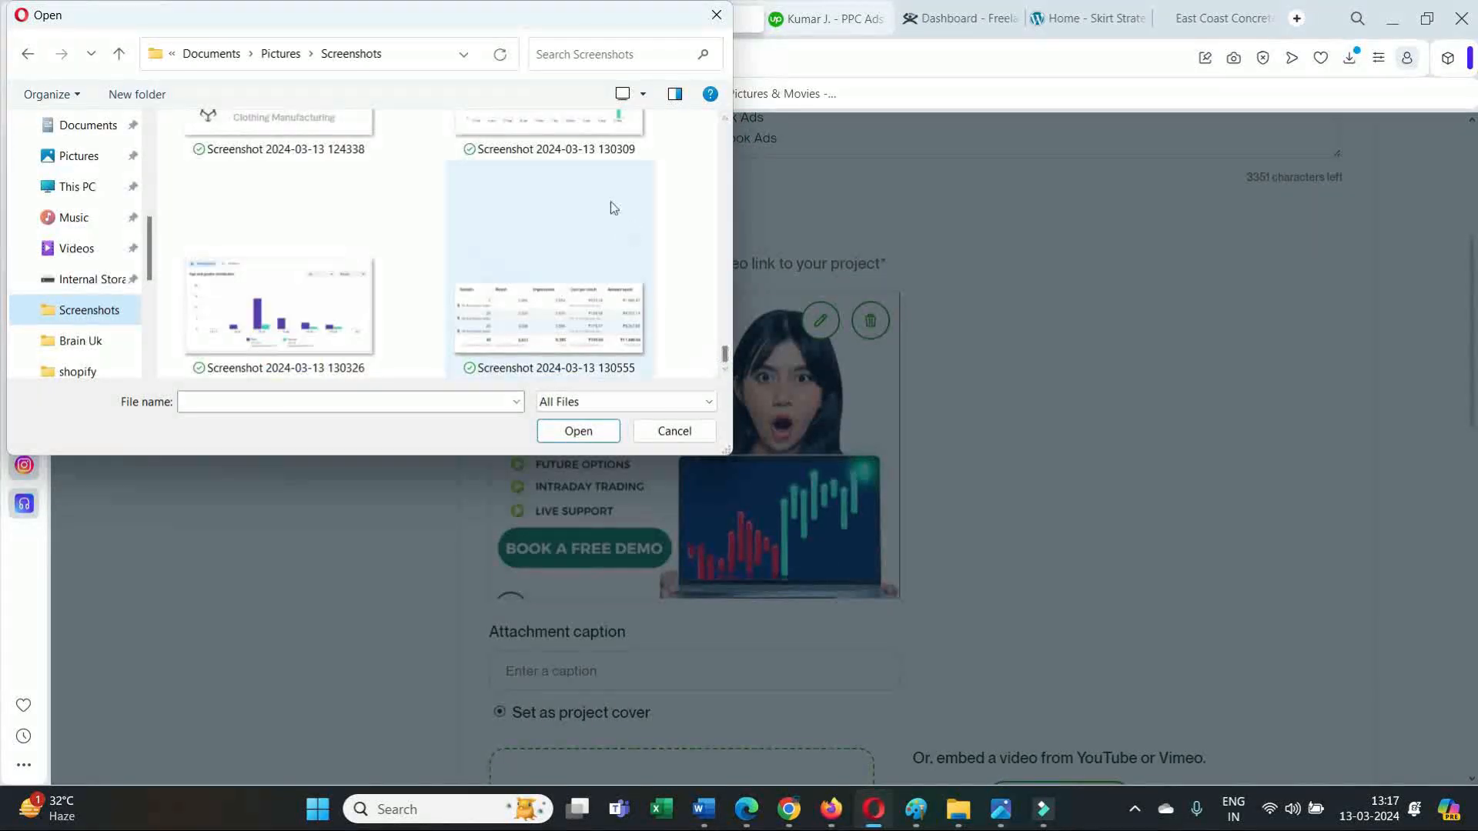
scroll(514, 239, up, 2)
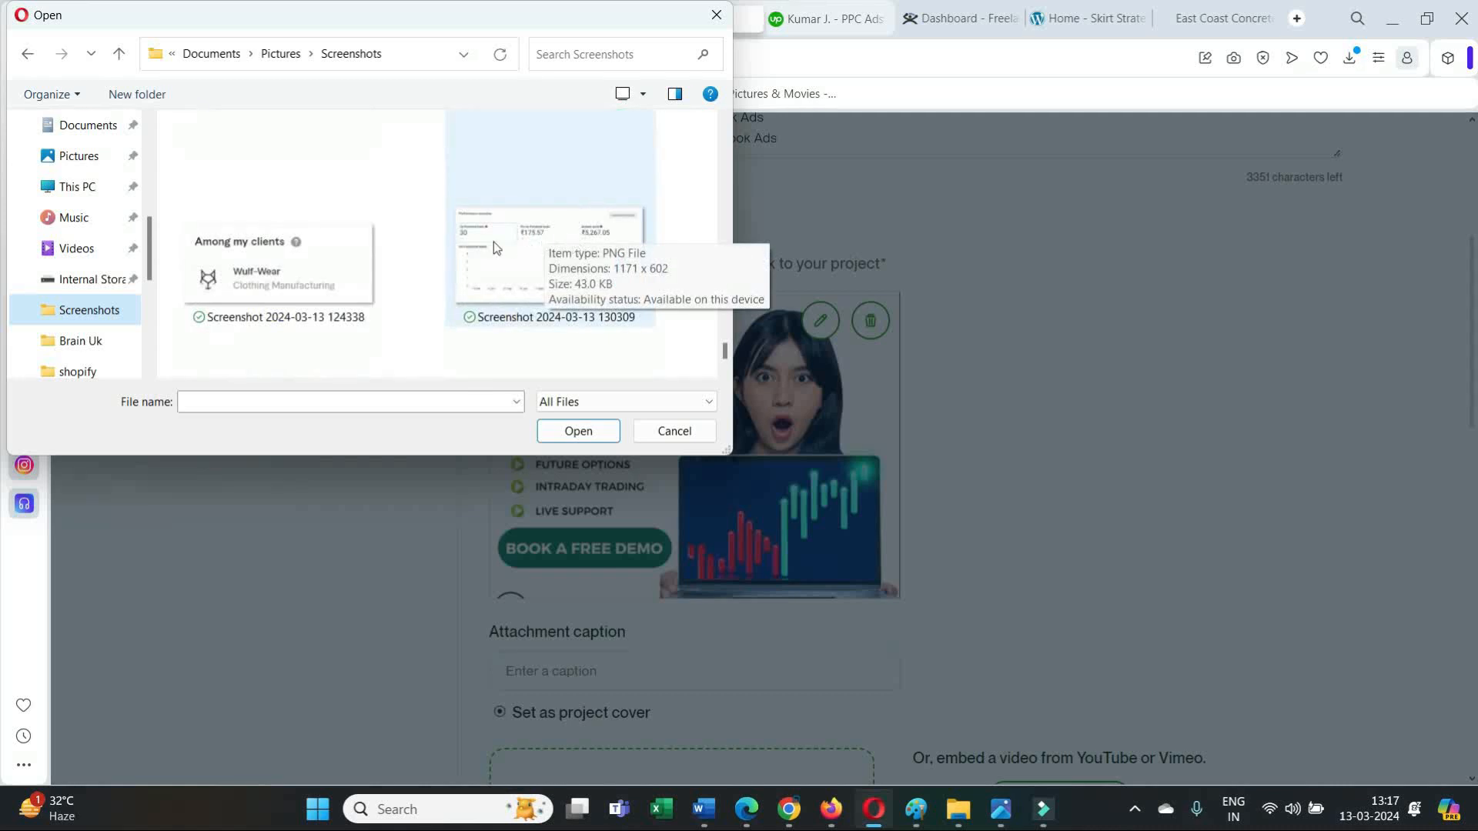
scroll(654, 317, down, 1)
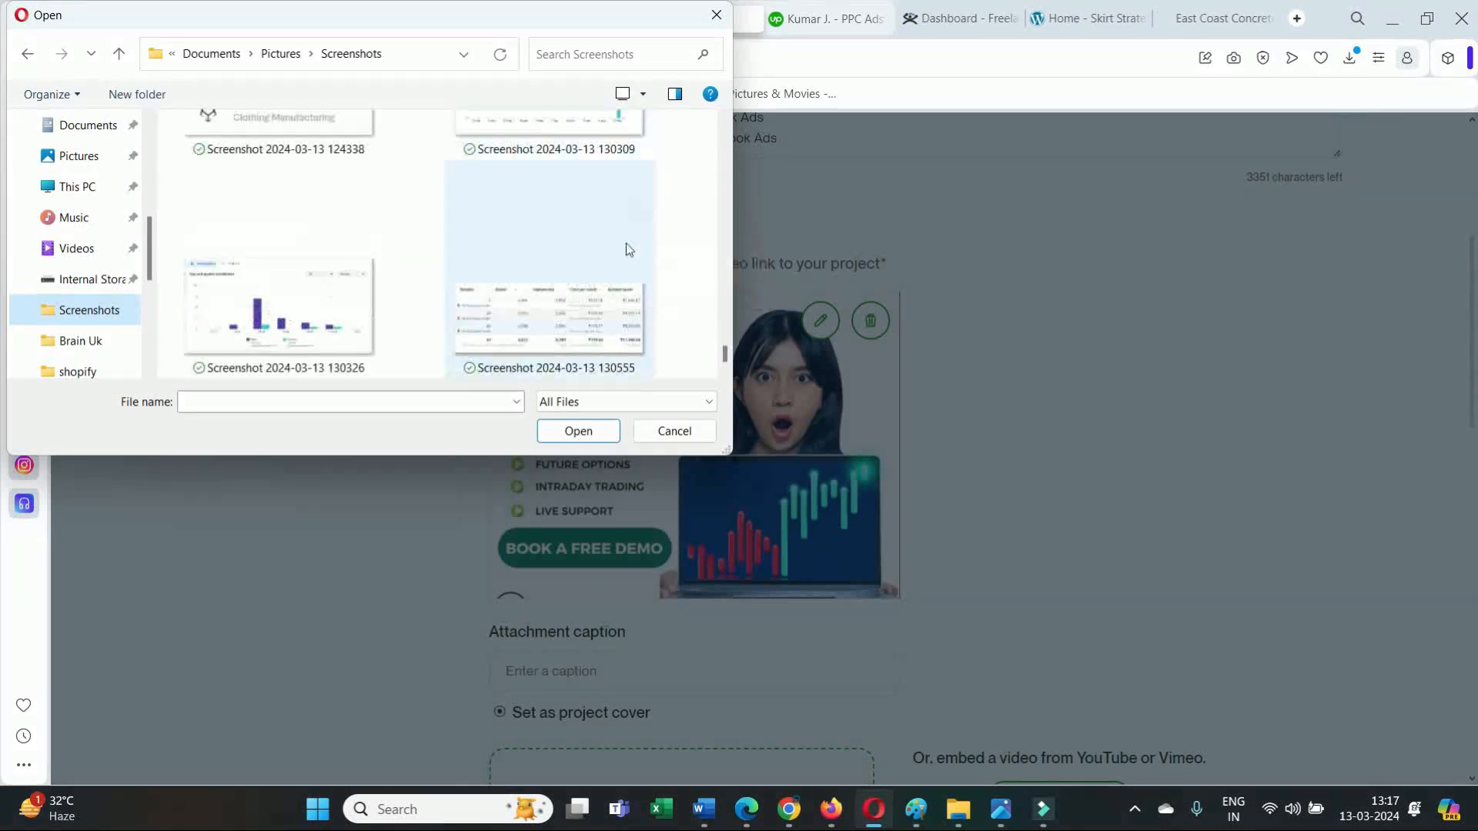
scroll(577, 206, up, 1)
click(574, 206)
click(600, 431)
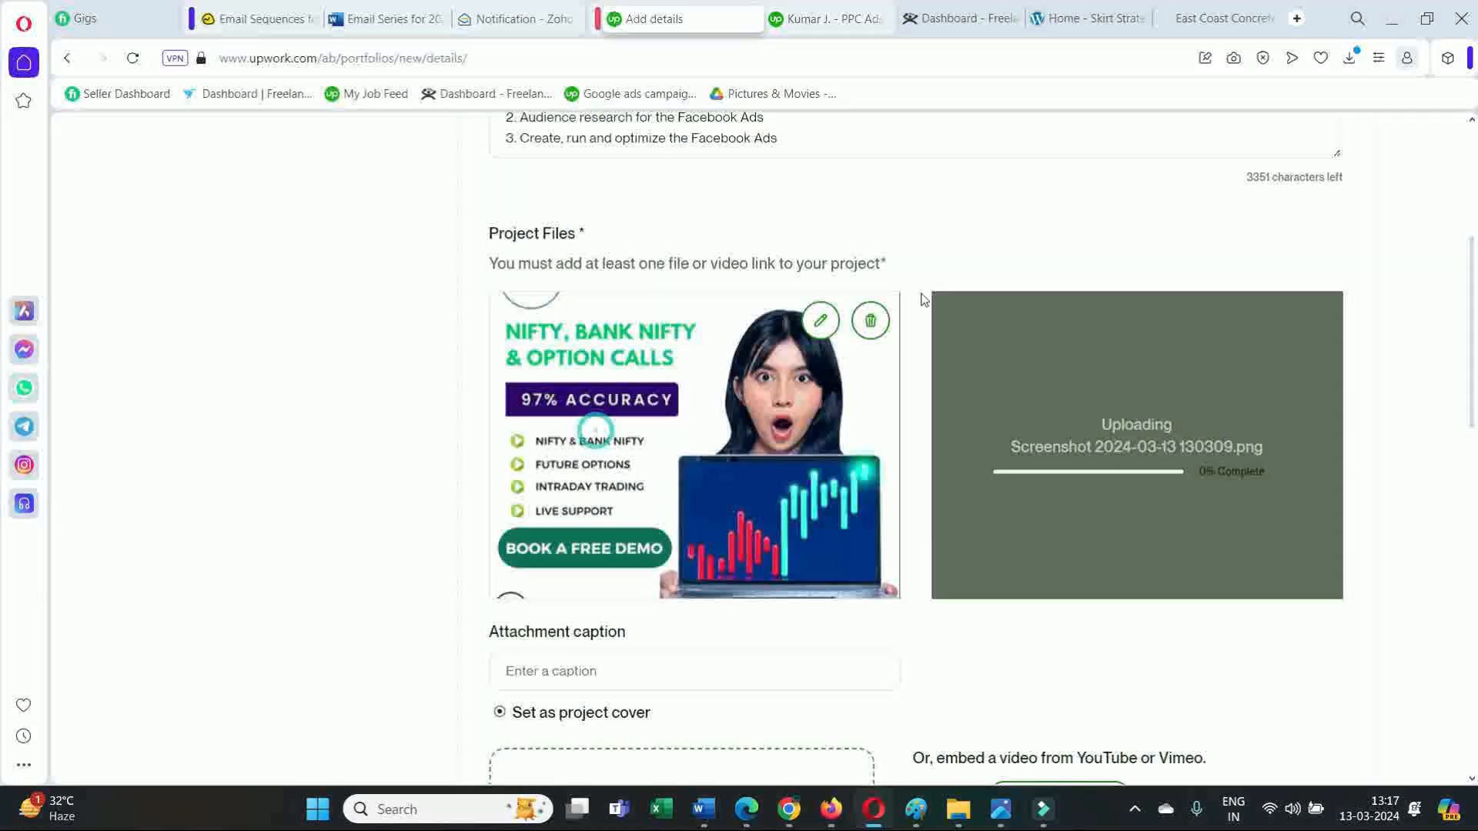
scroll(755, 369, down, 4)
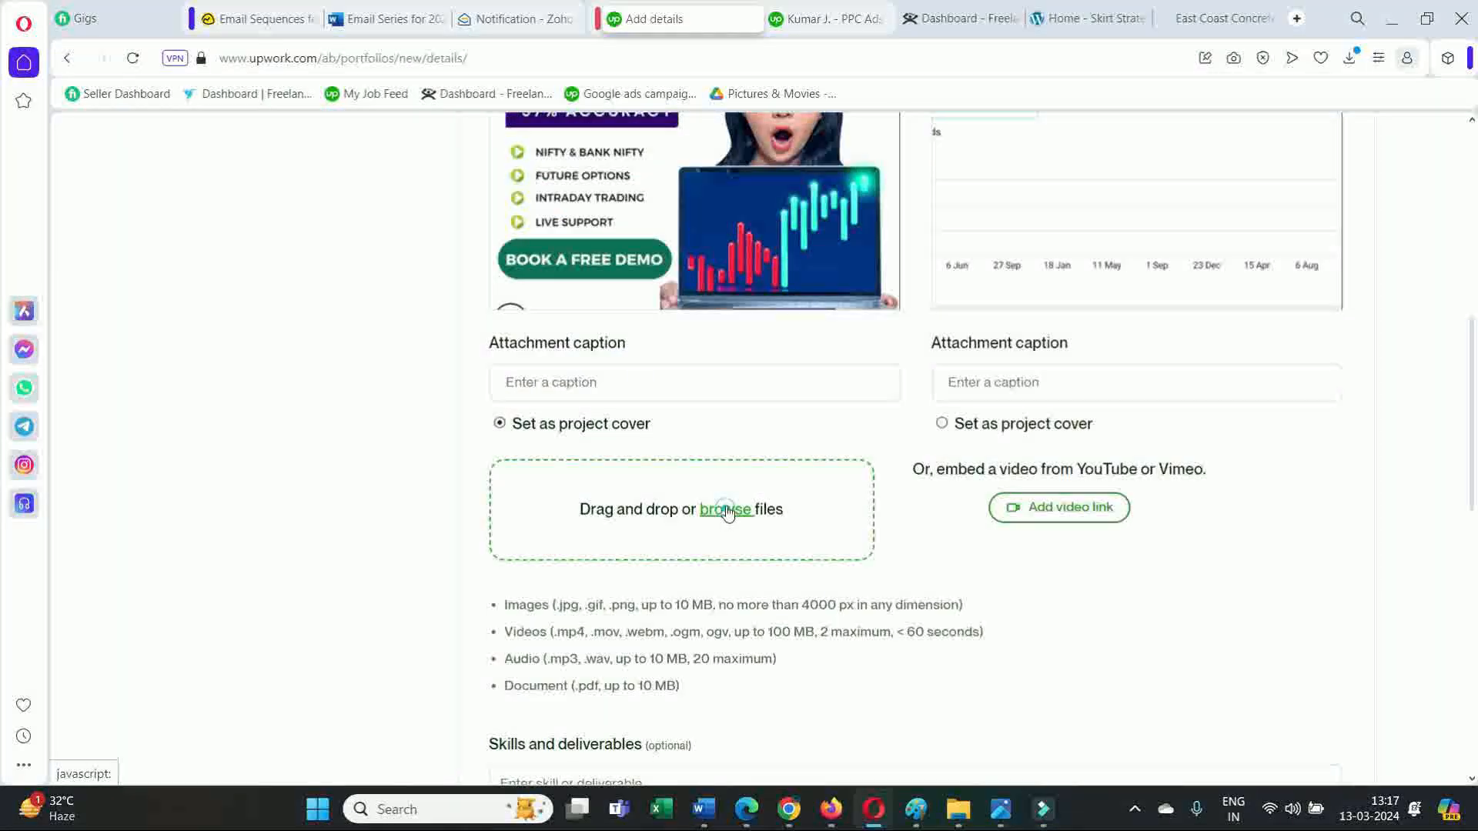
click(724, 507)
click(777, 669)
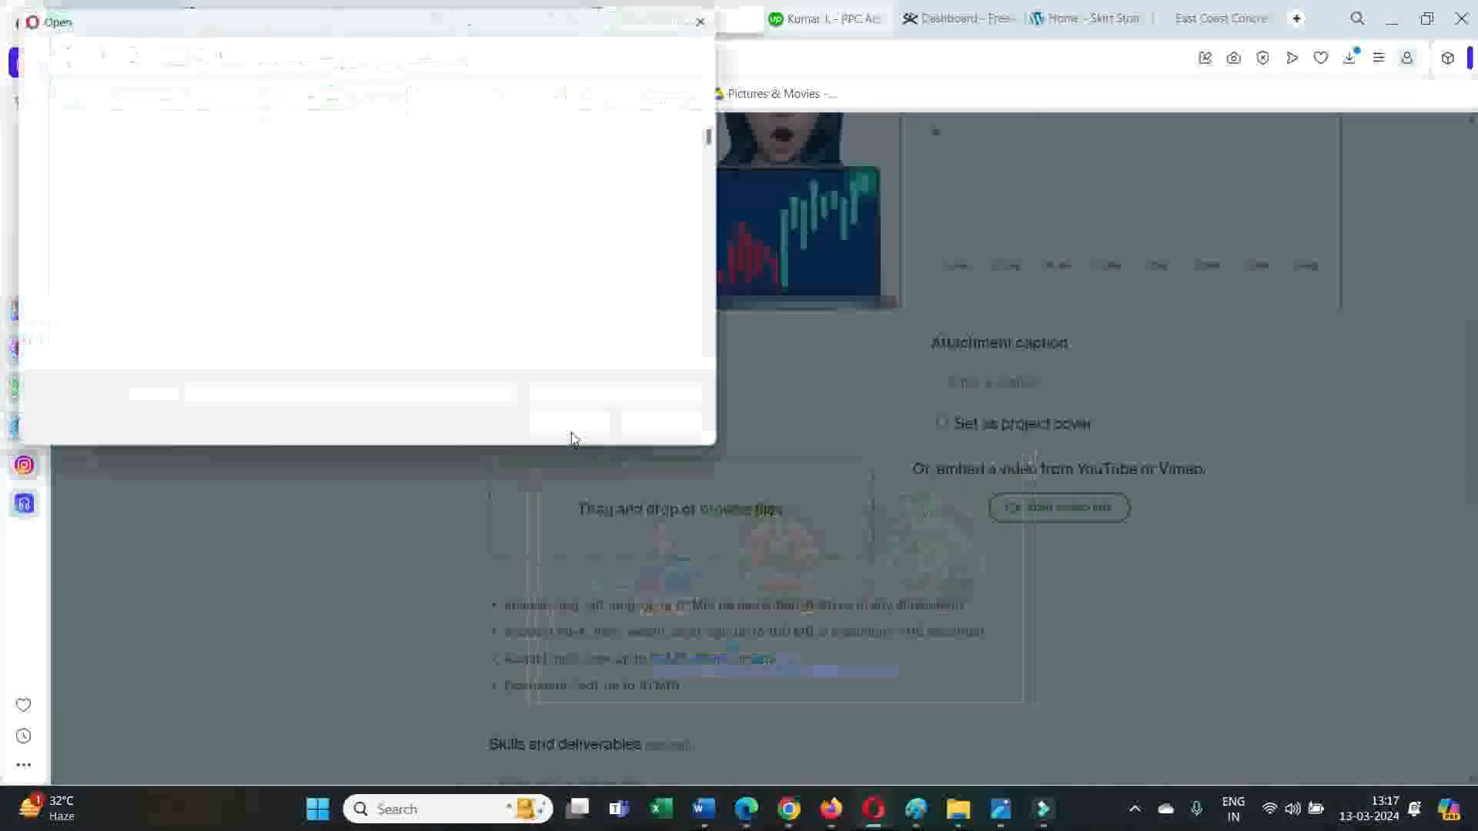
drag(724, 141, 708, 362)
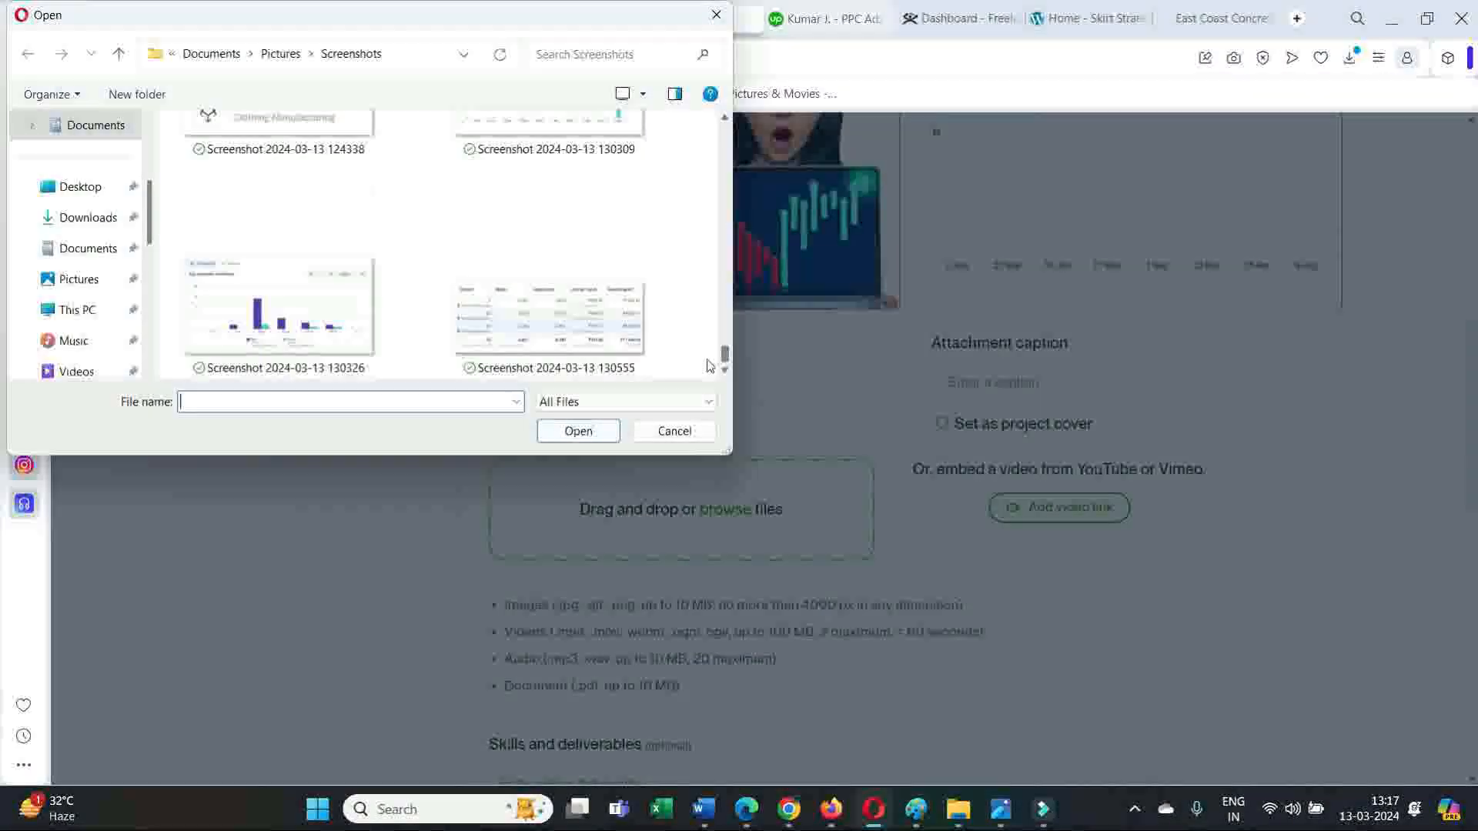
click(551, 337)
click(578, 431)
scroll(745, 393, down, 4)
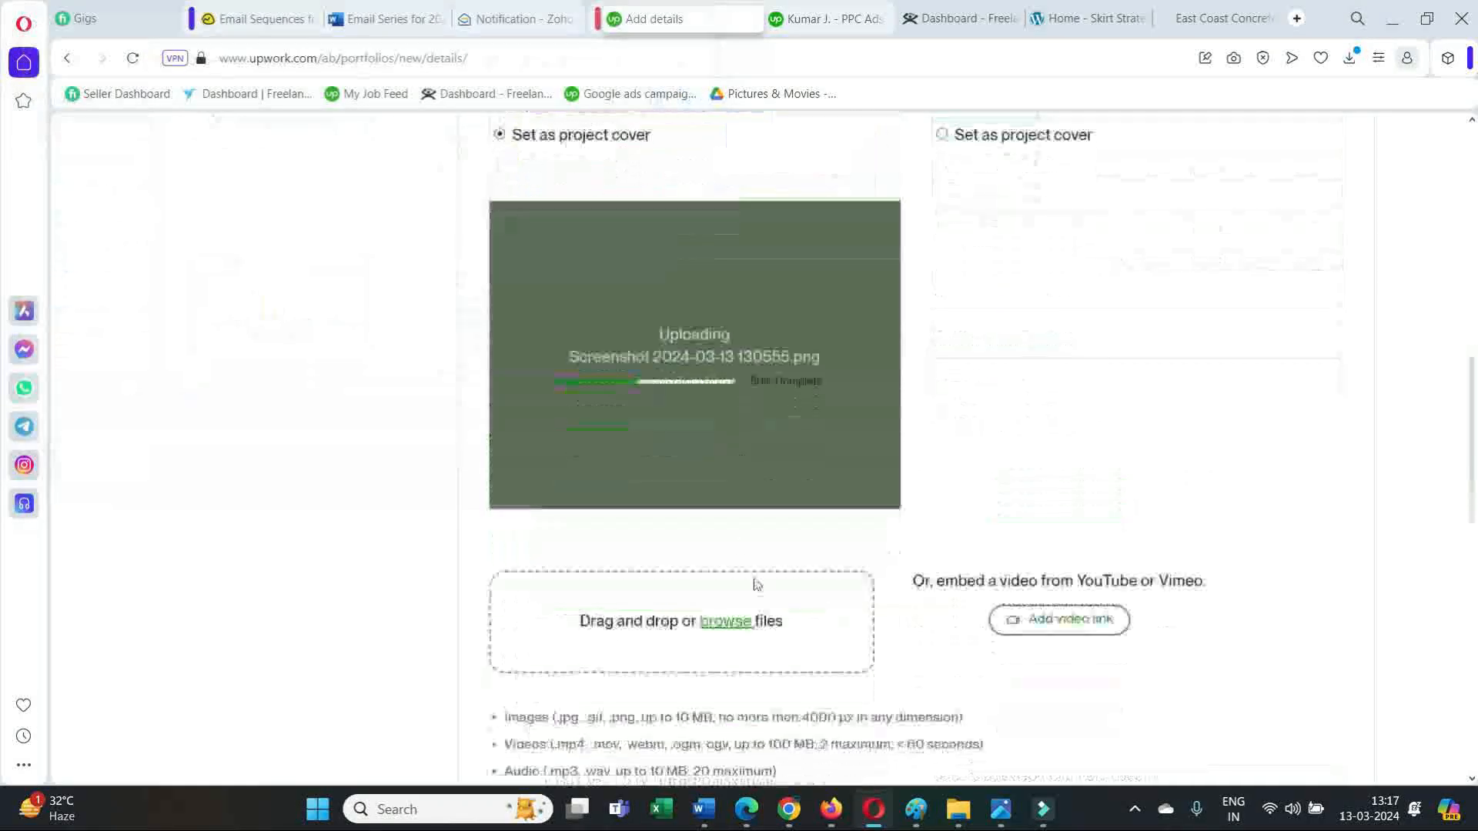
click(739, 620)
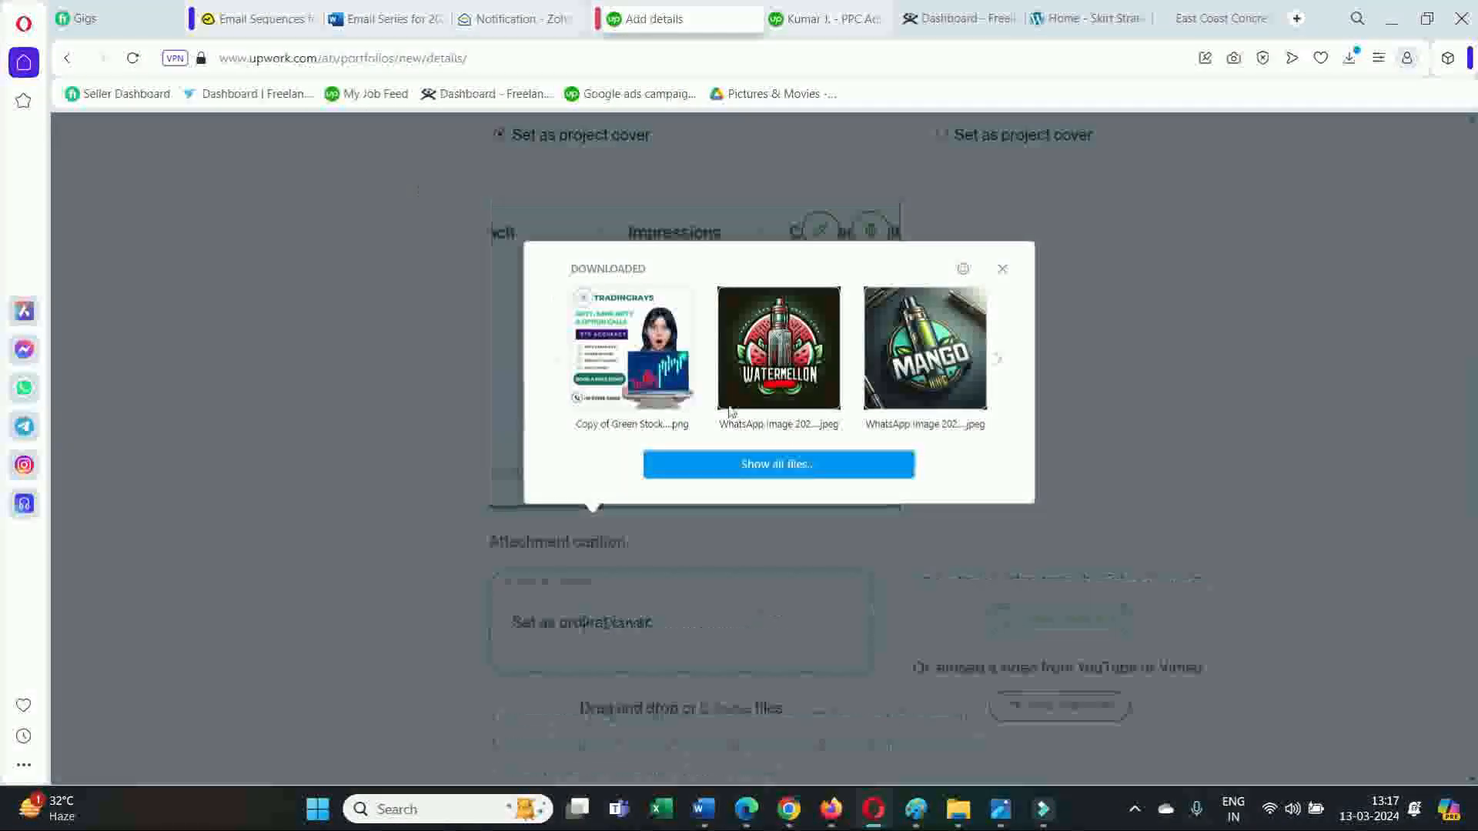
click(792, 468)
scroll(455, 254, down, 10)
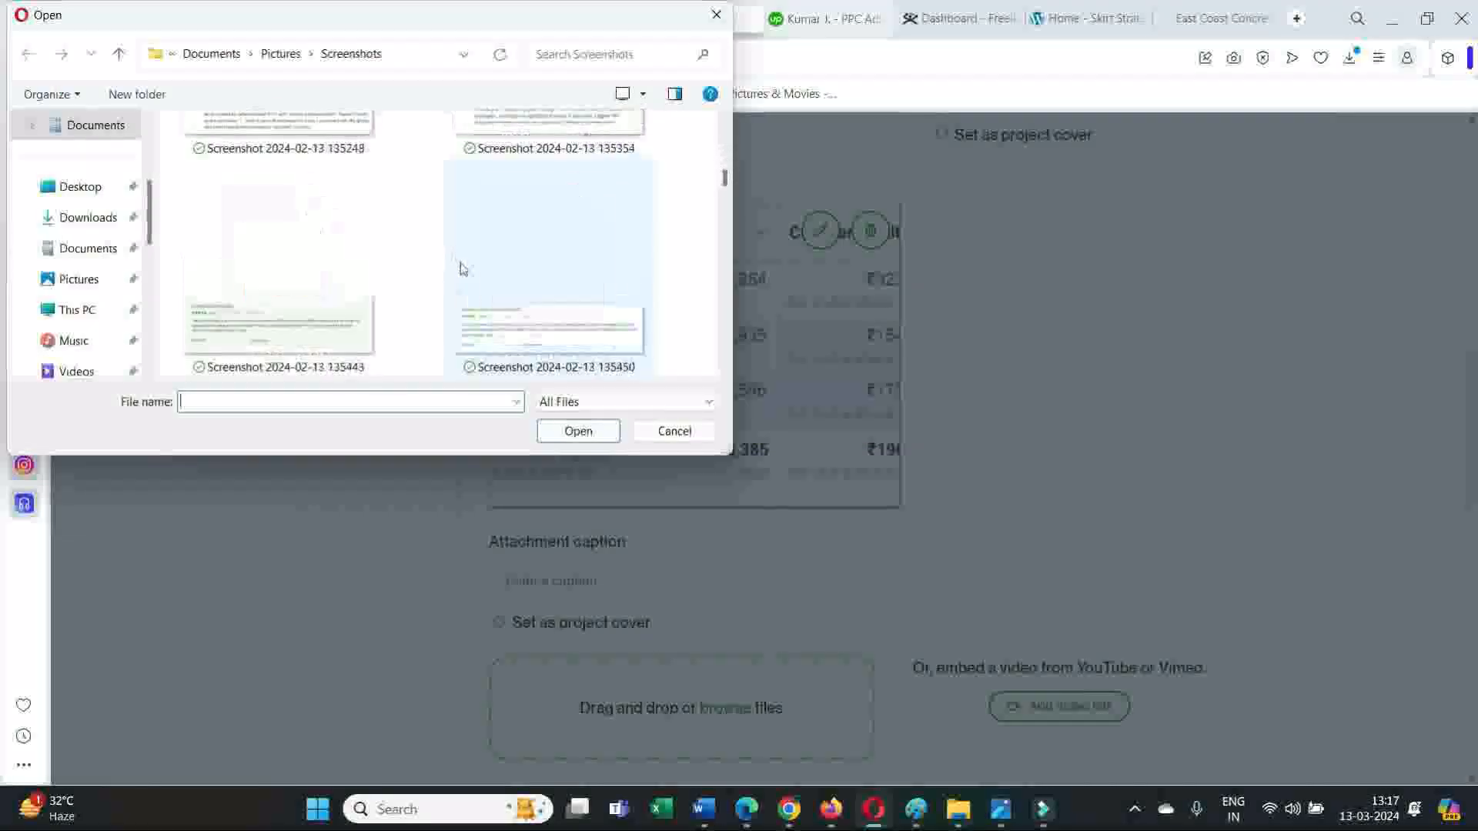
scroll(461, 263, down, 5)
drag(725, 226, 722, 381)
click(278, 308)
click(578, 430)
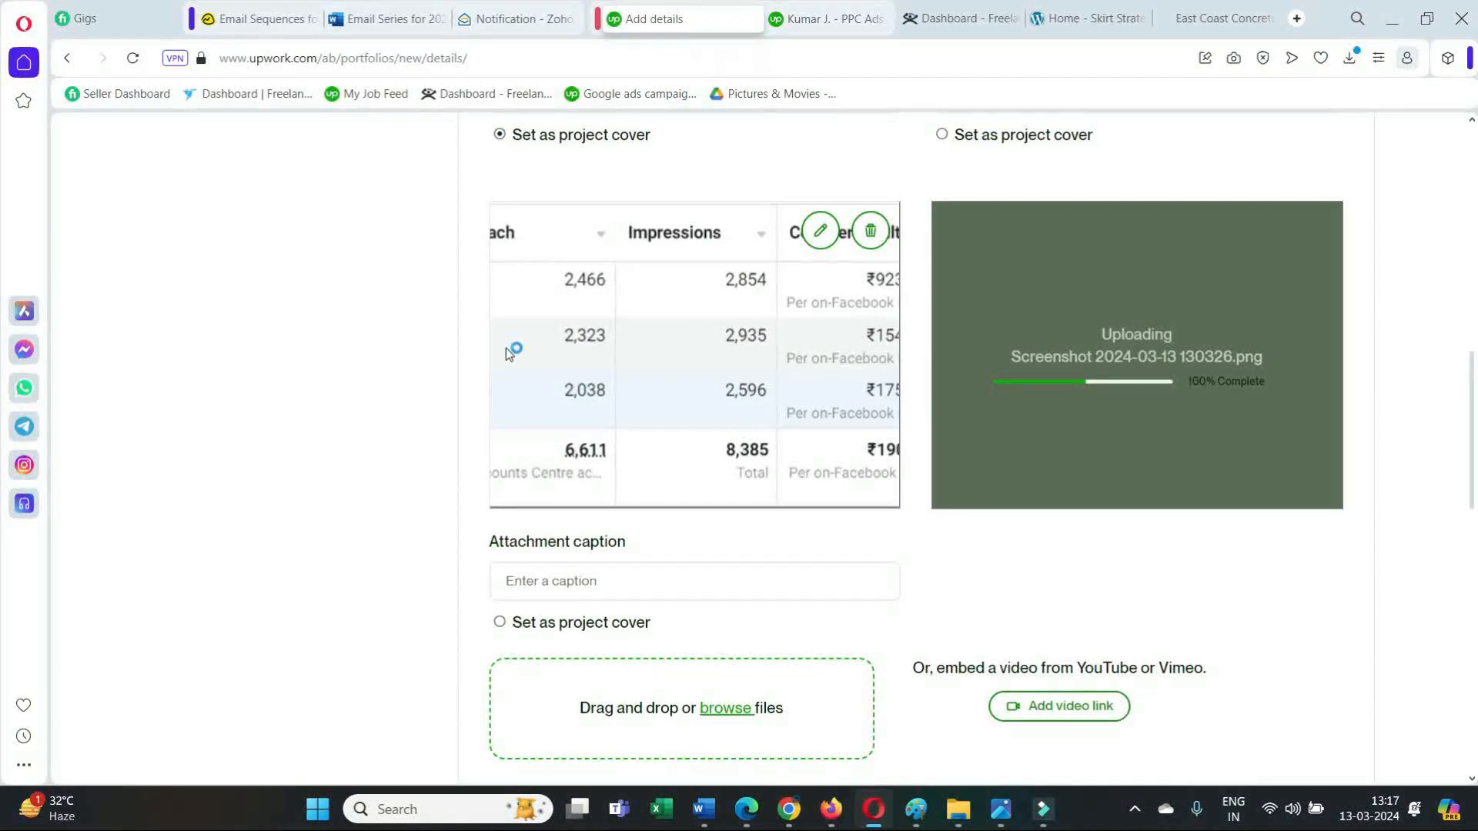
- Caption the ad image "Tradingrays" and the lead cost overview screenshot "Facebooks ads"
scroll(979, 329, up, 3)
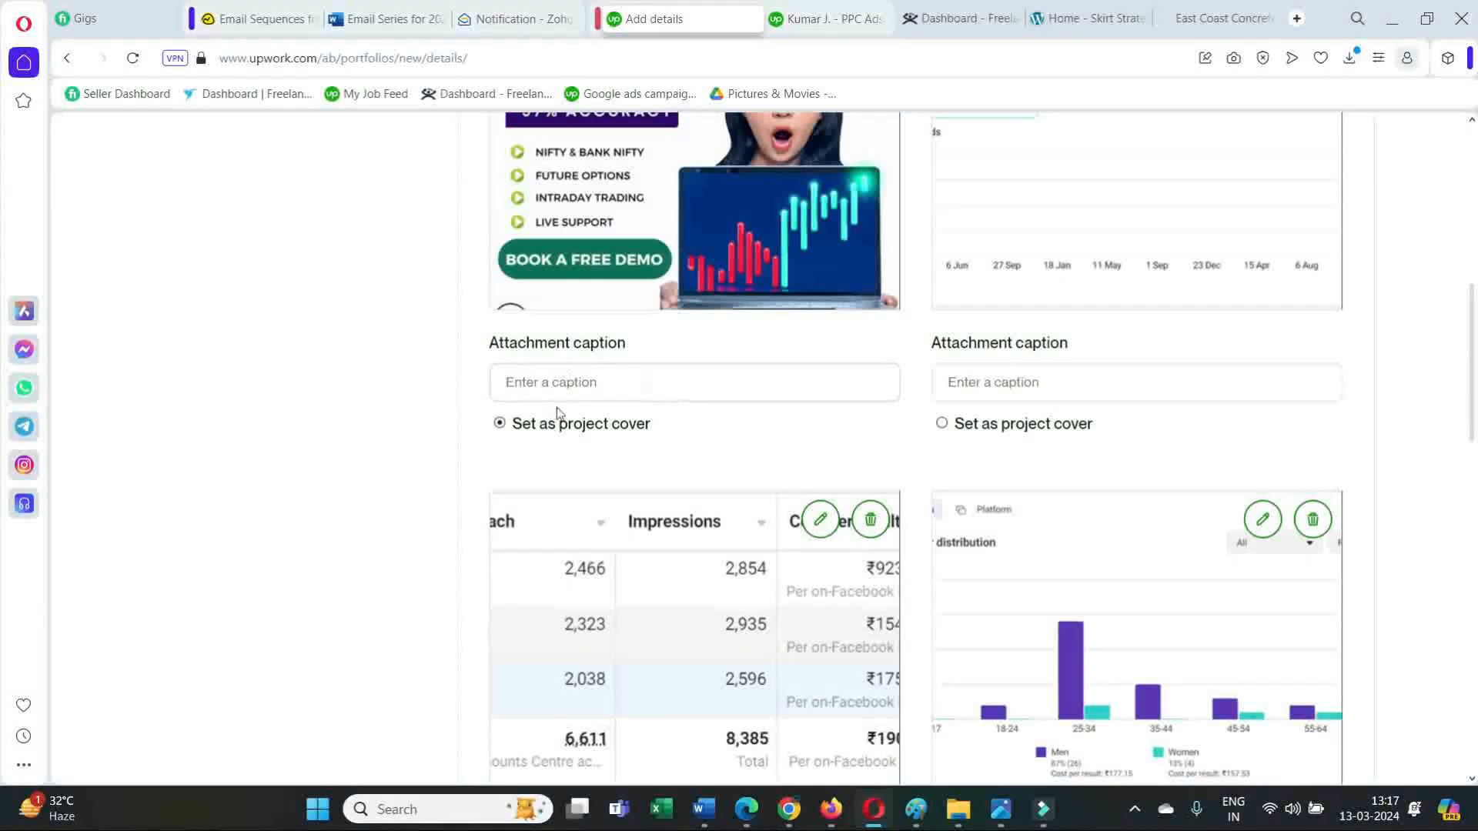
scroll(532, 350, up, 3)
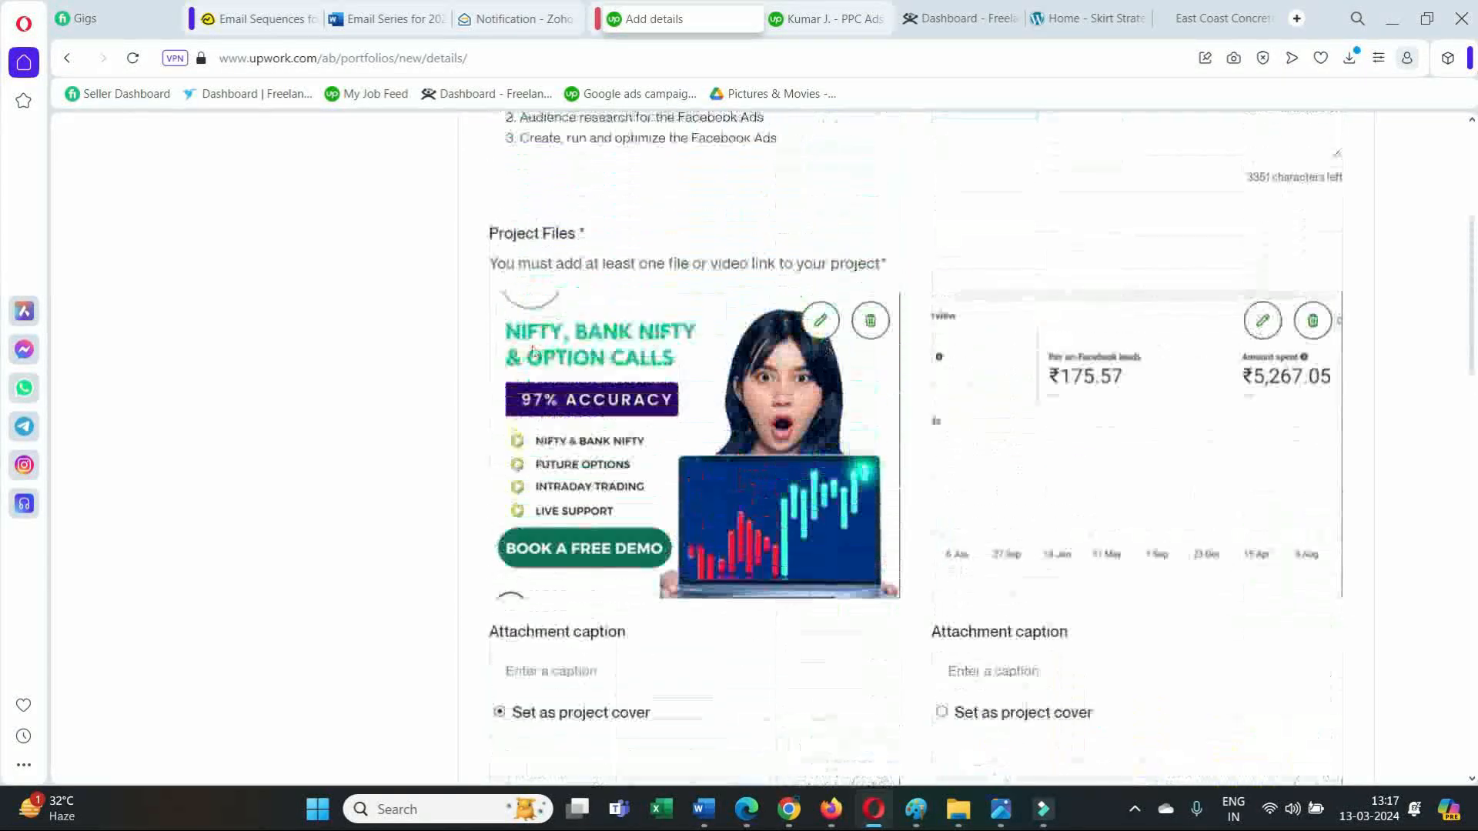
scroll(957, 462, down, 1)
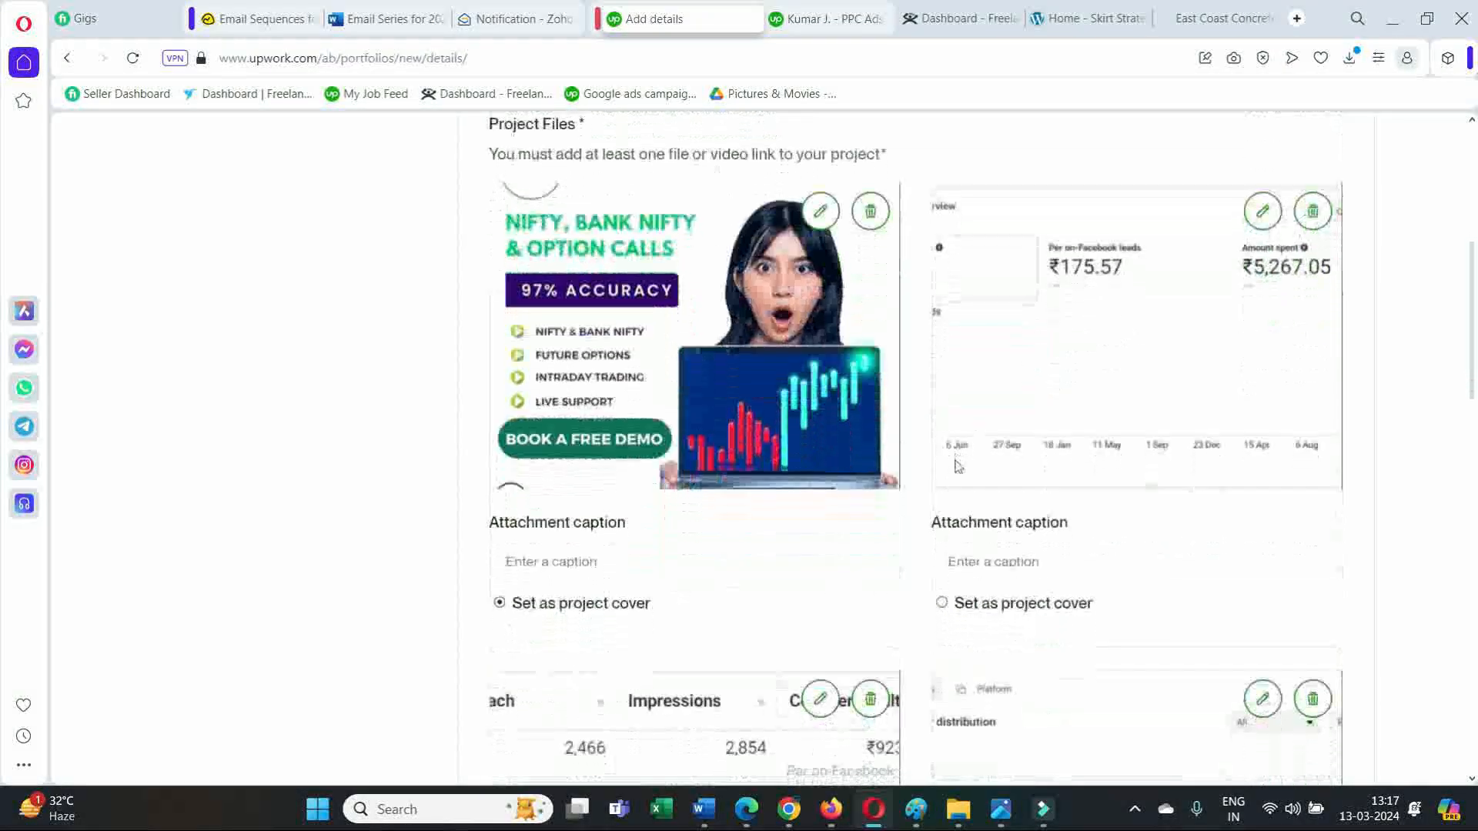
scroll(957, 462, down, 2)
click(585, 385)
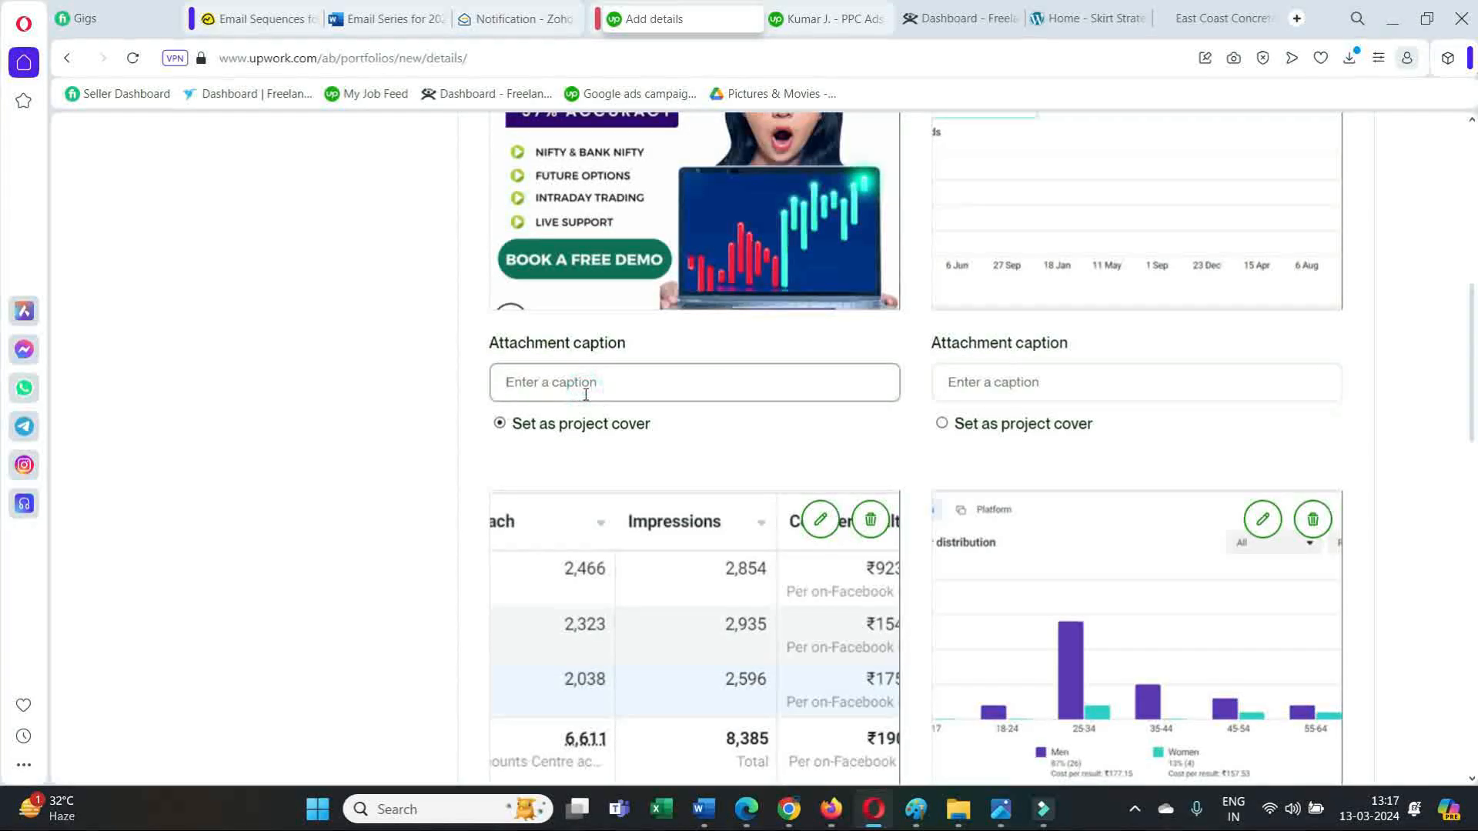
text(Trad)
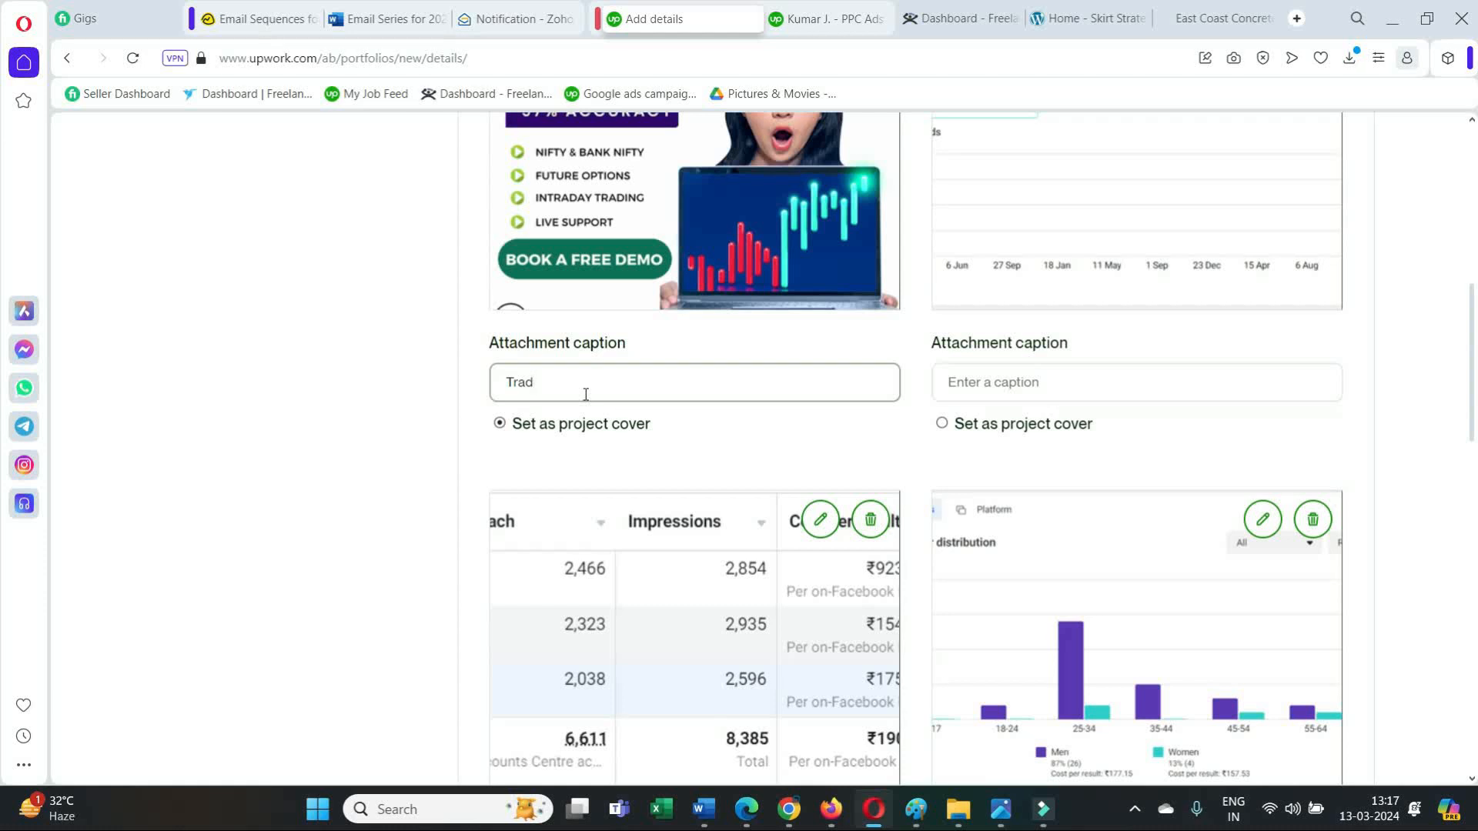
text(ingrays)
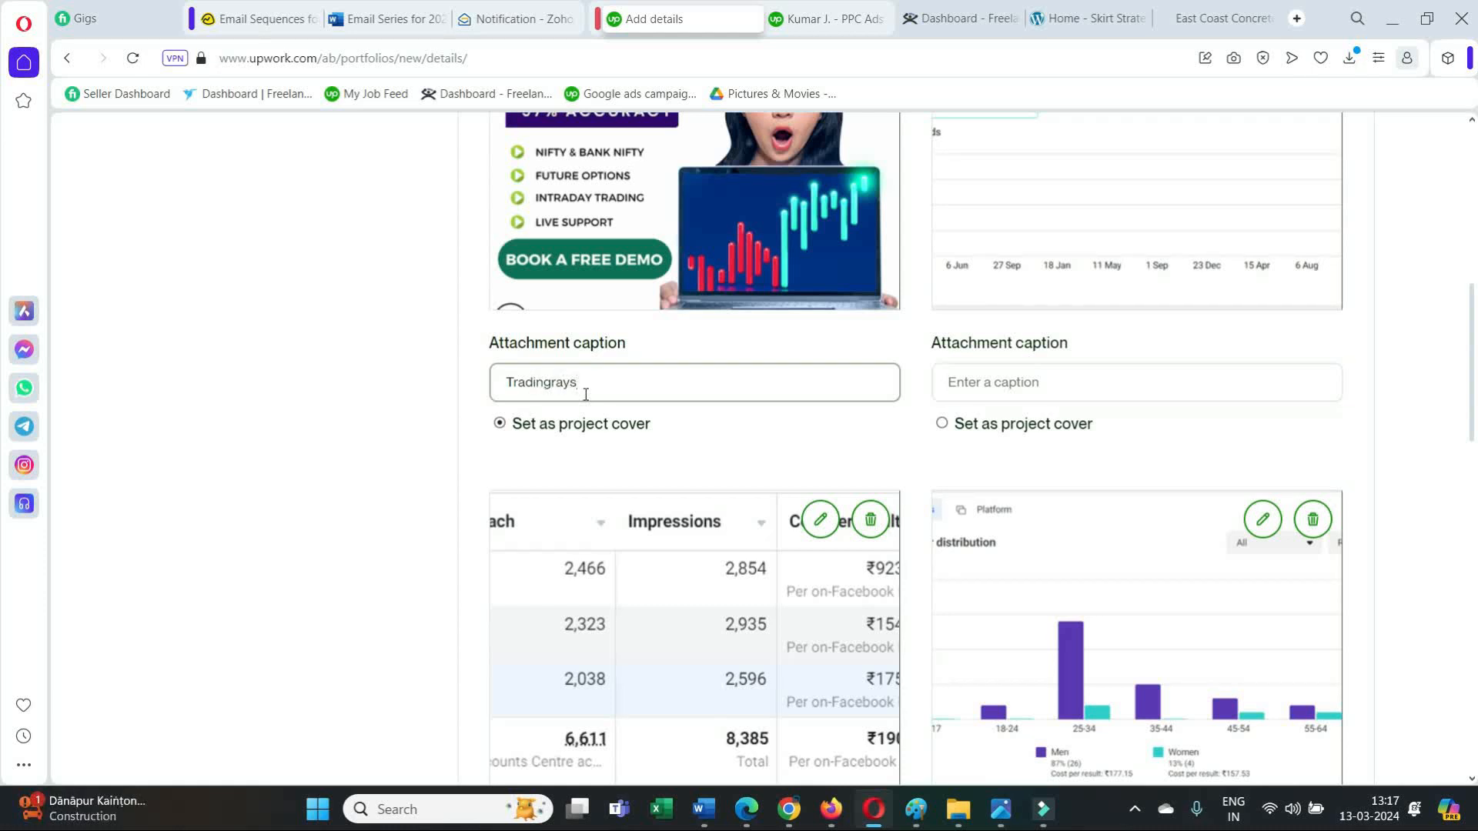
click(1001, 389)
text(F)
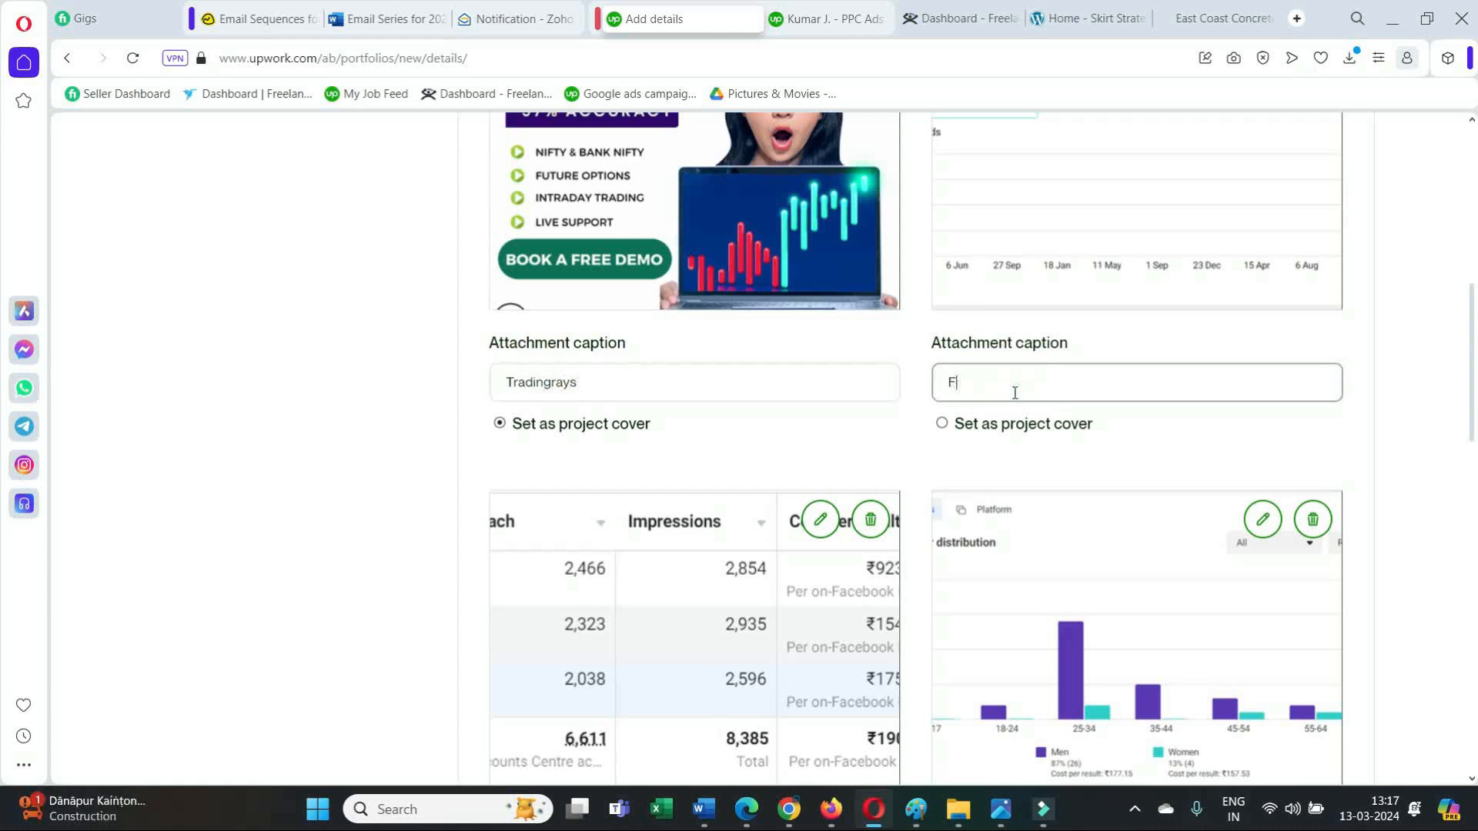
text(acebooks ads)
- Caption the impressions table screenshot "Campaign results" and the age distribution chart "Campaign Distr"
scroll(1015, 392, down, 5)
click(702, 483)
text(C)
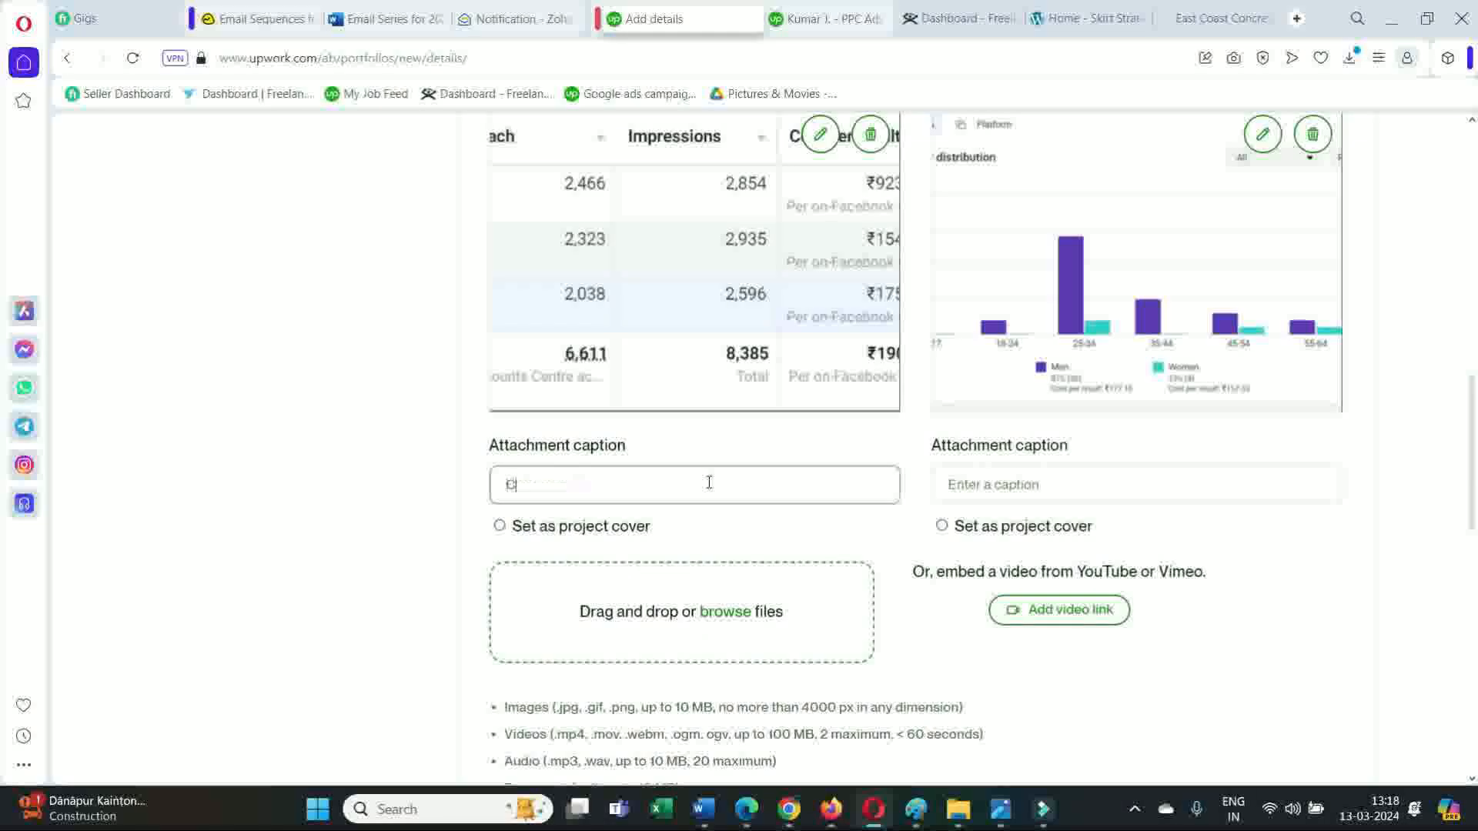
text(ampai)
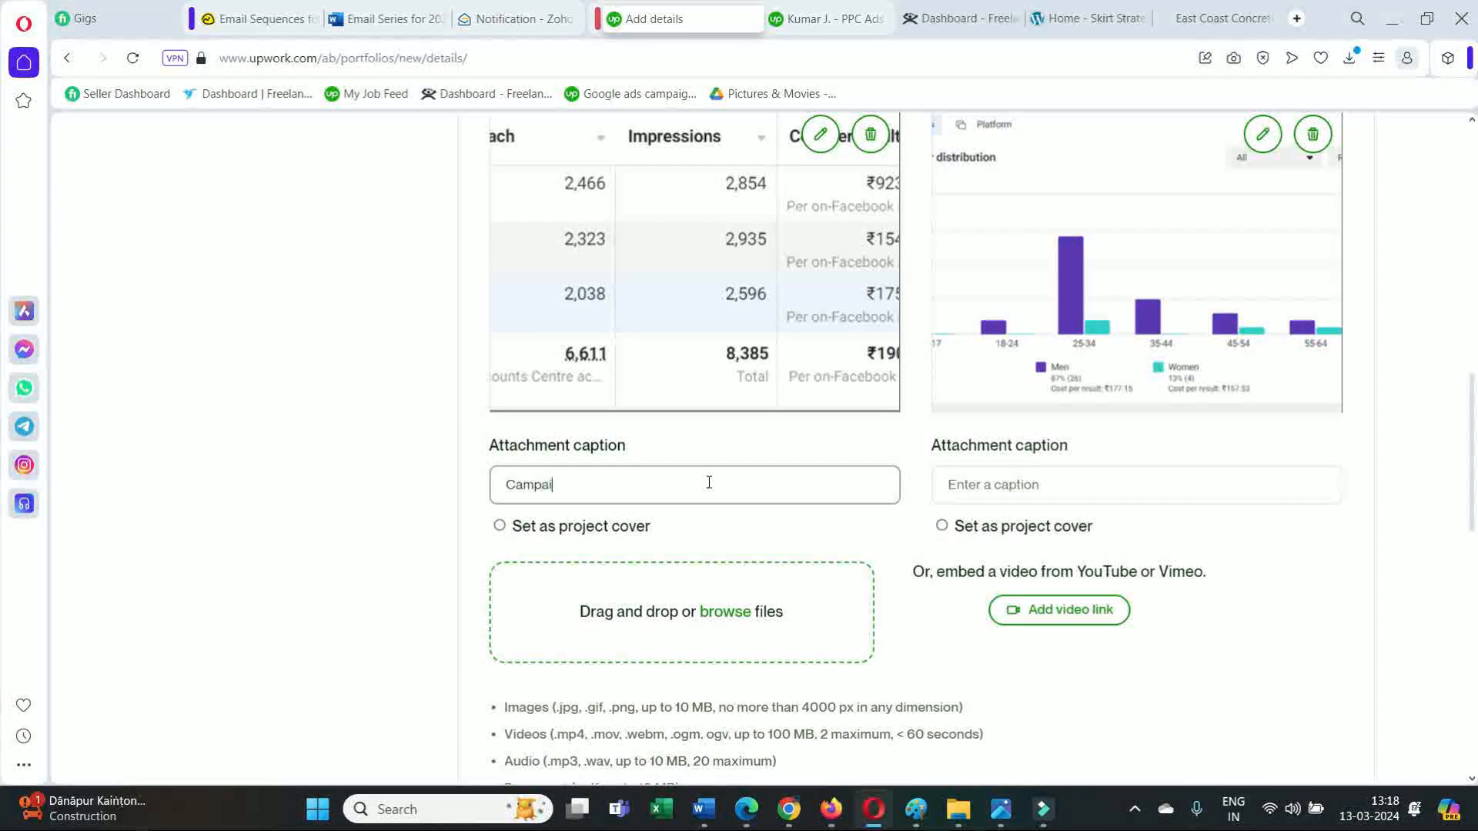
text(gn results)
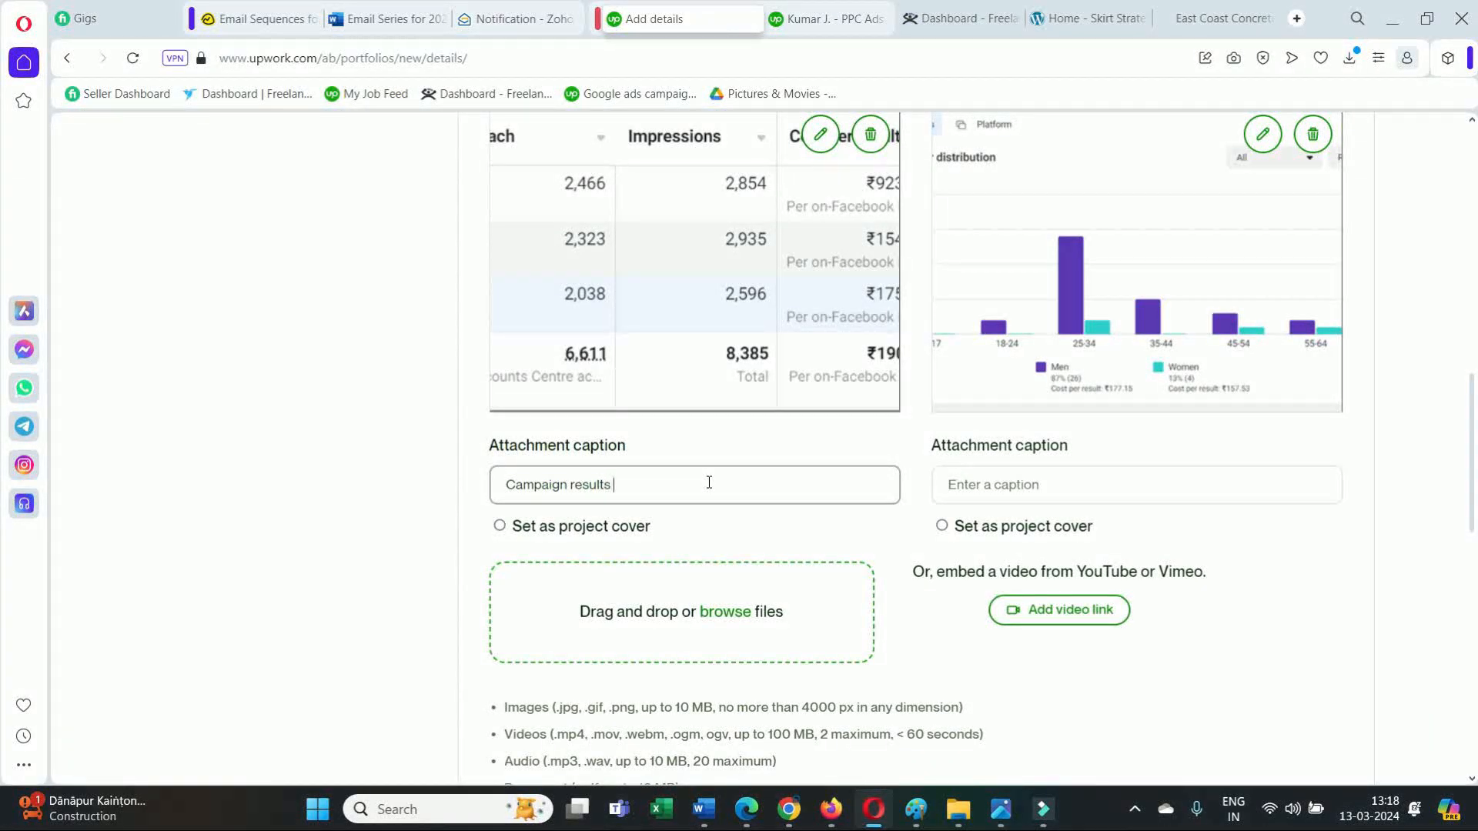
click(1131, 486)
text(Camp)
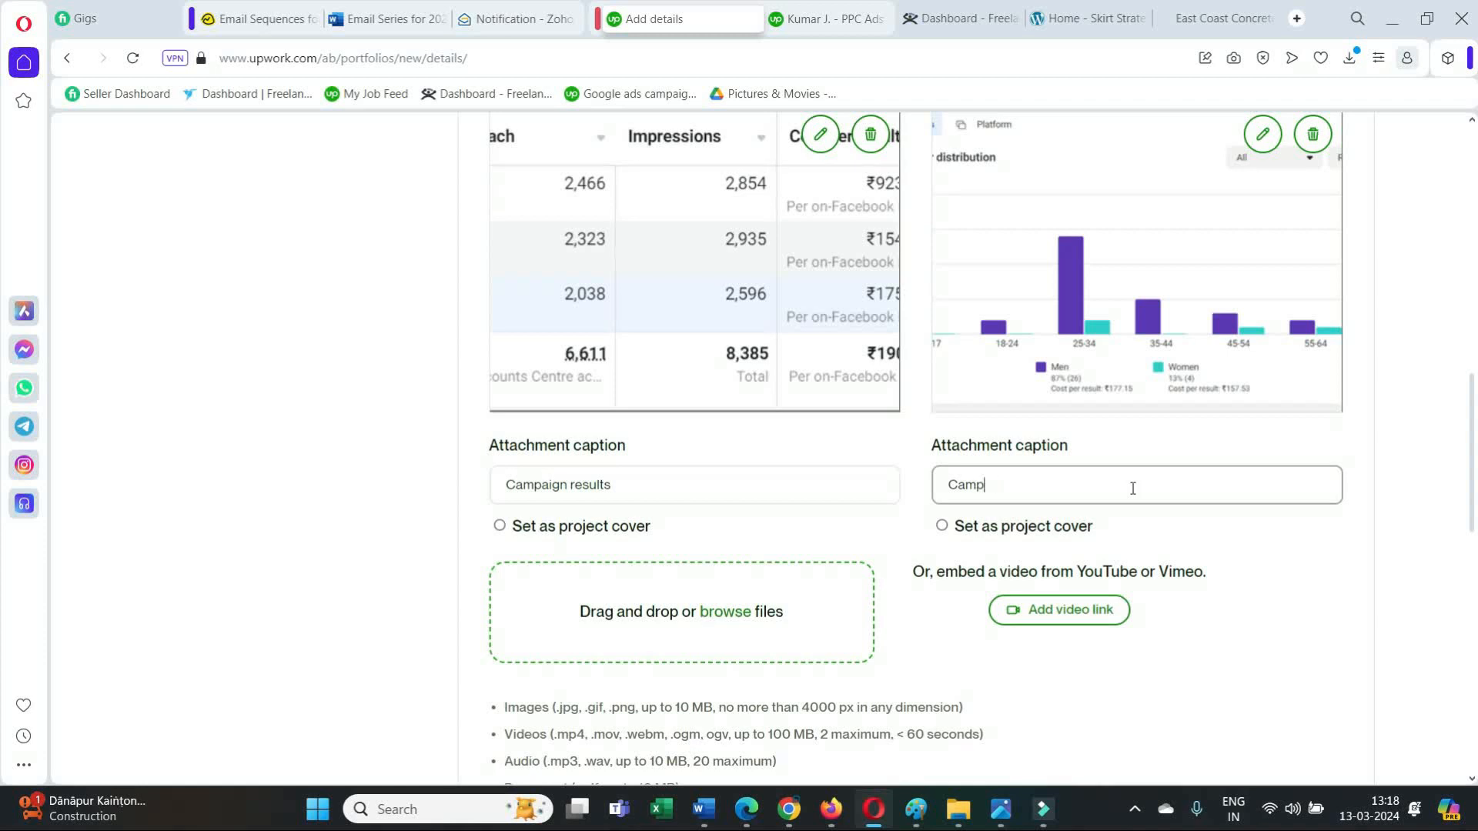
text(aign Distr)
- Search for "Facebook ads" in the project's skills and deliverables and add Facebook Ads Manager
scroll(1093, 485, down, 4)
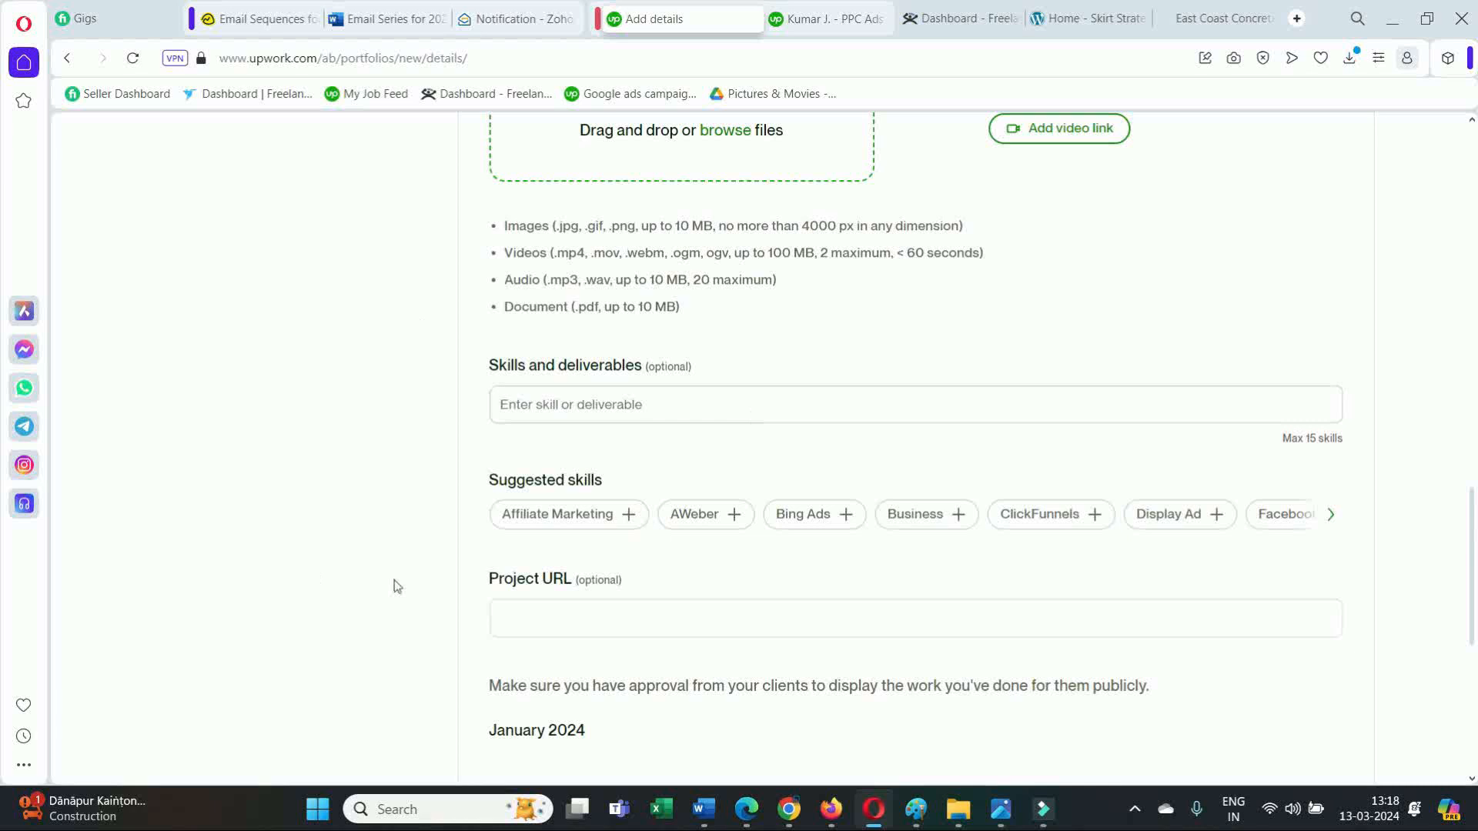
scroll(604, 534, down, 2)
scroll(620, 488, up, 2)
click(626, 398)
text(Facebook )
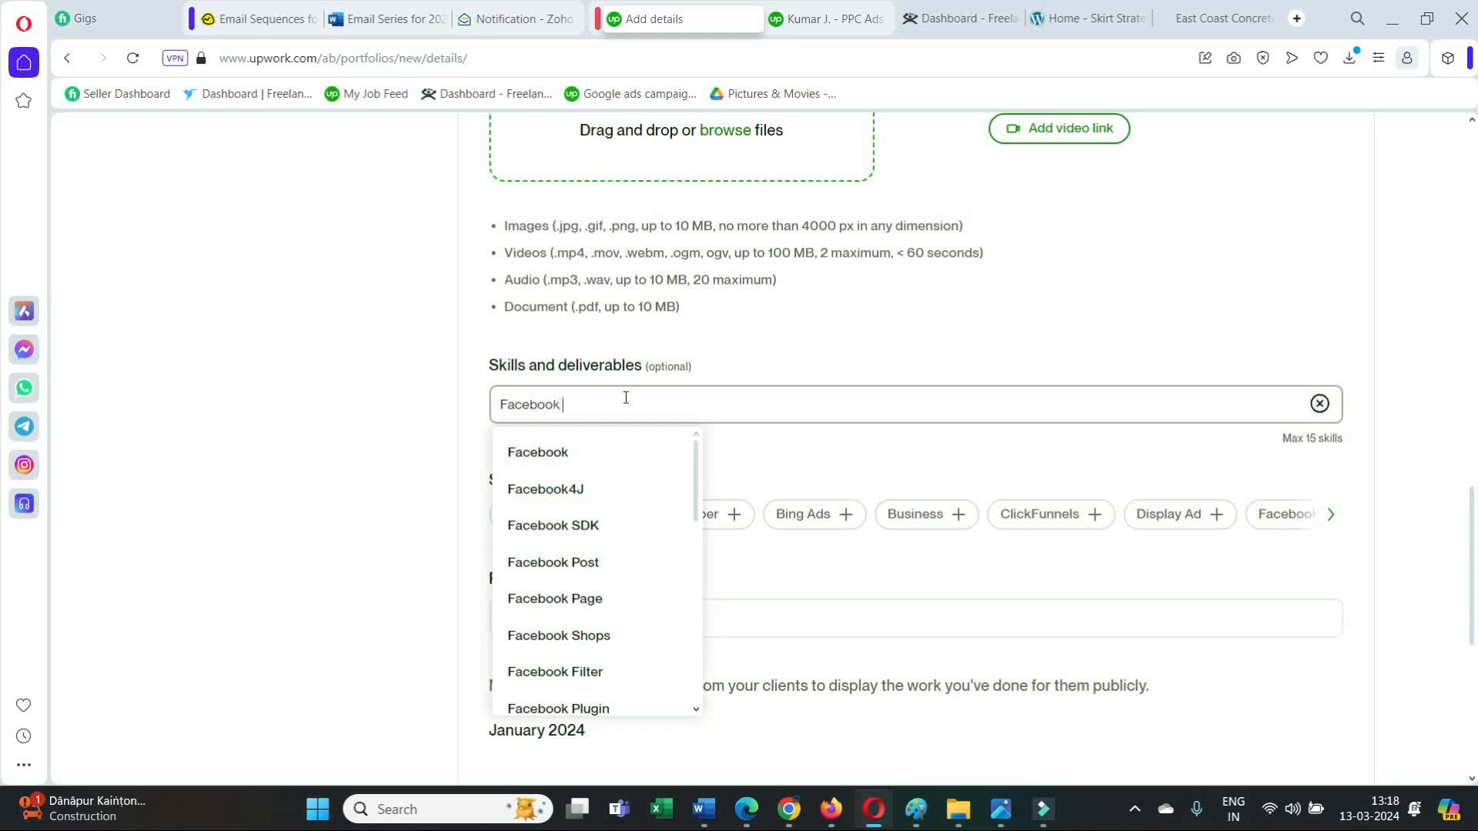
text(ads)
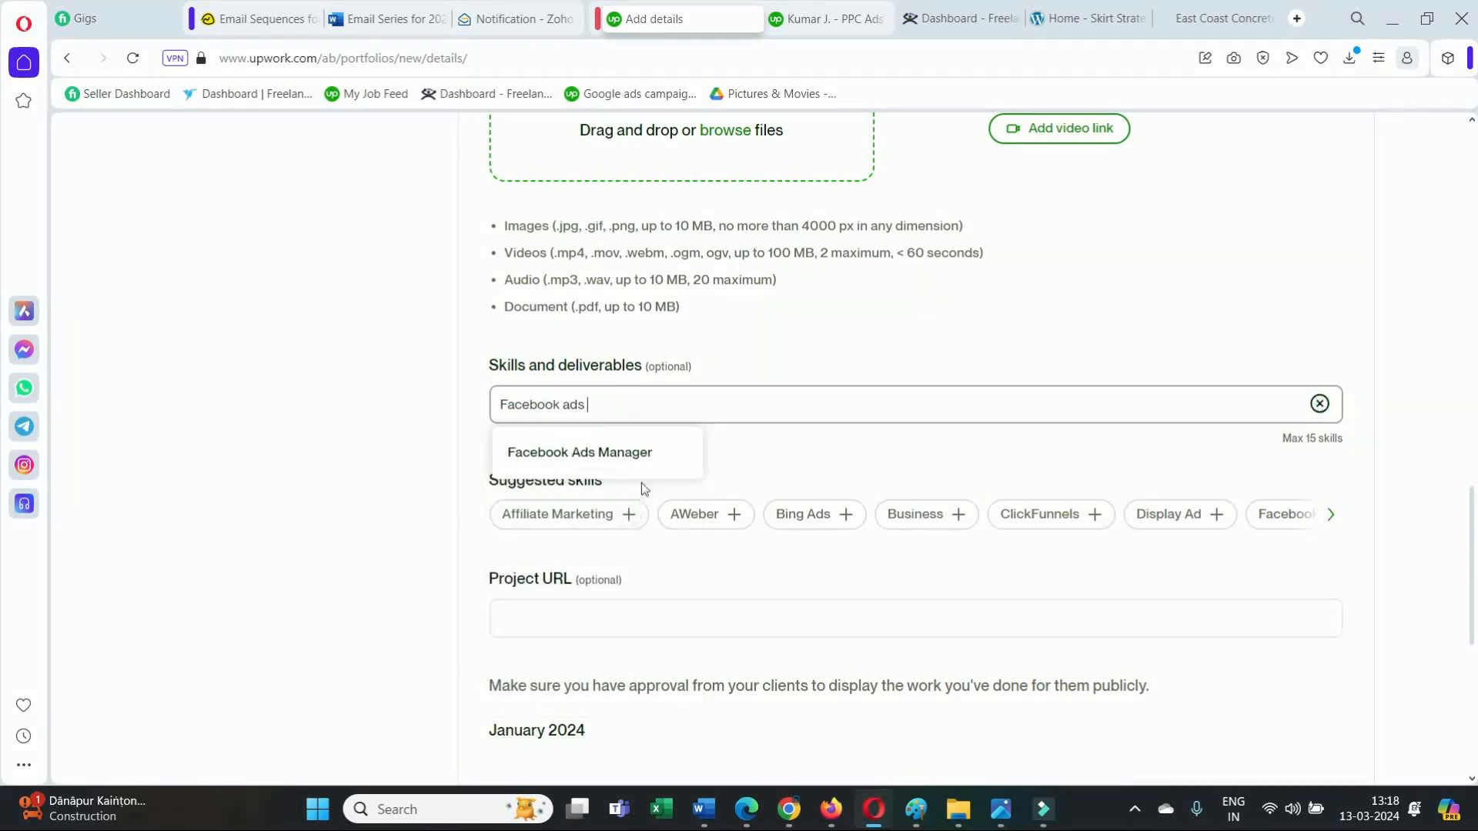
click(640, 462)
- Add Facebook Ad Campaign, Facebook and Facebook Advertising to the project's skills and deliverables
text(Face)
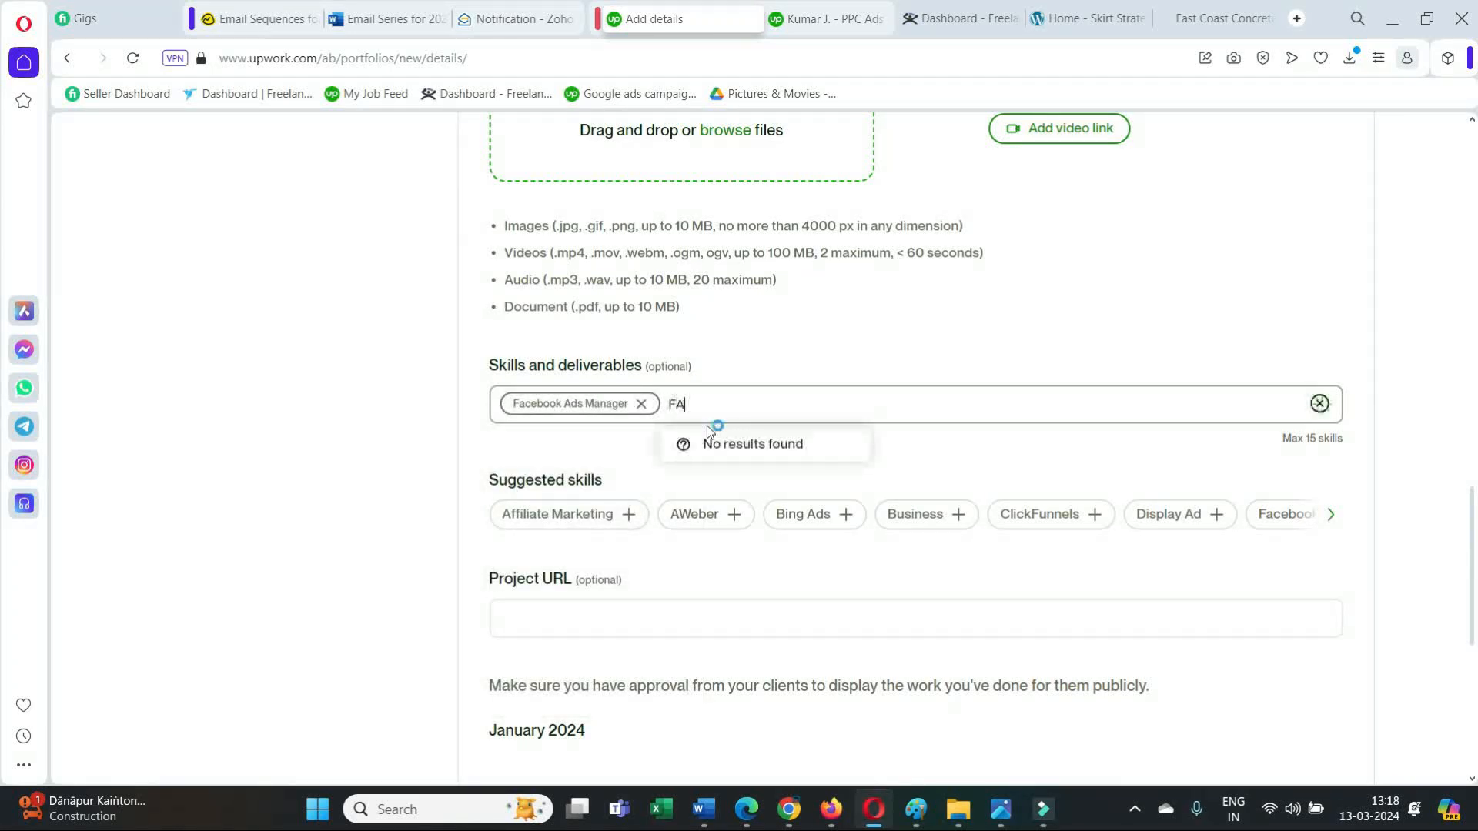
text(book)
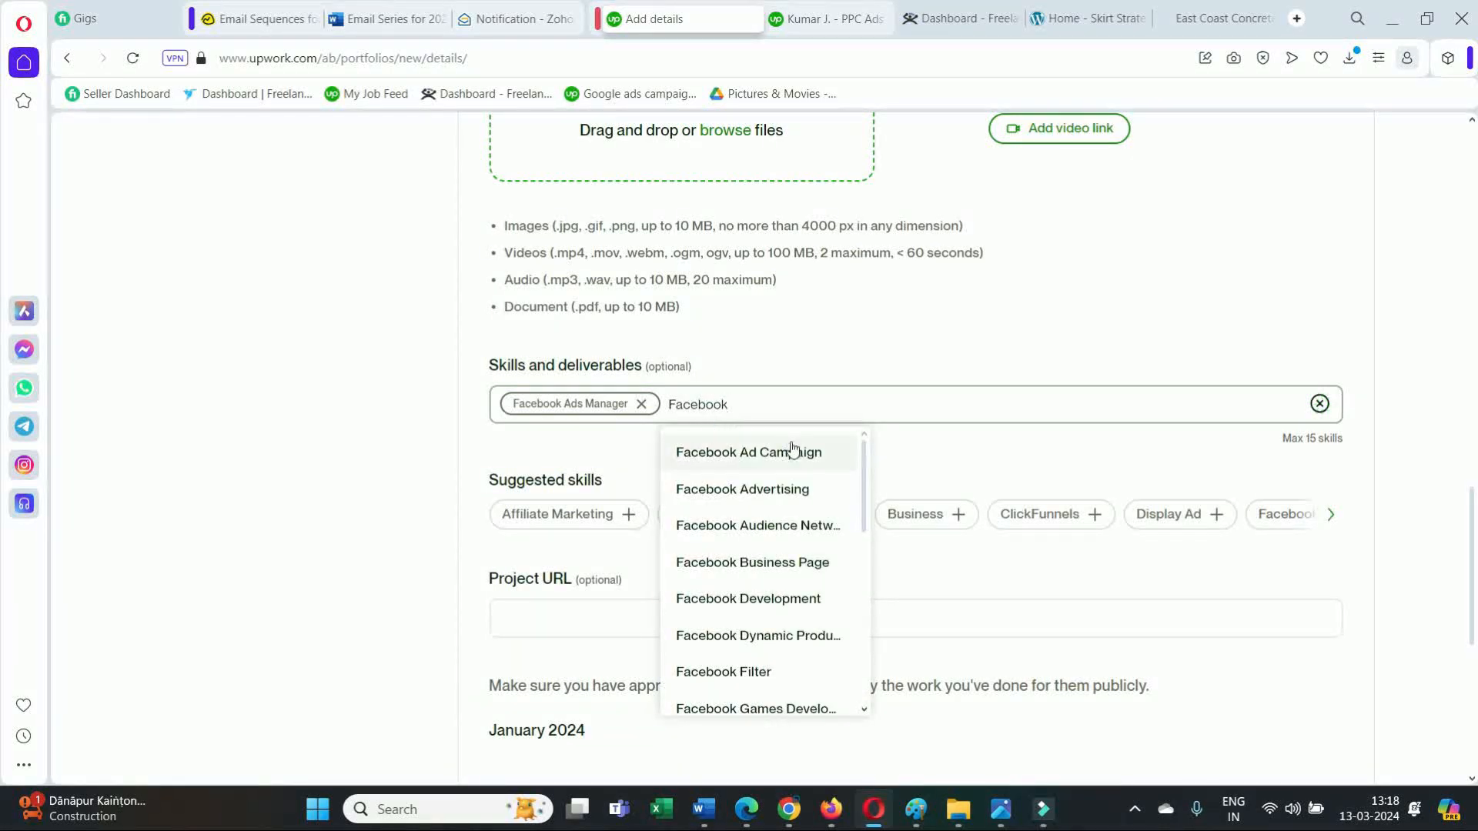
click(790, 452)
text(faceboo)
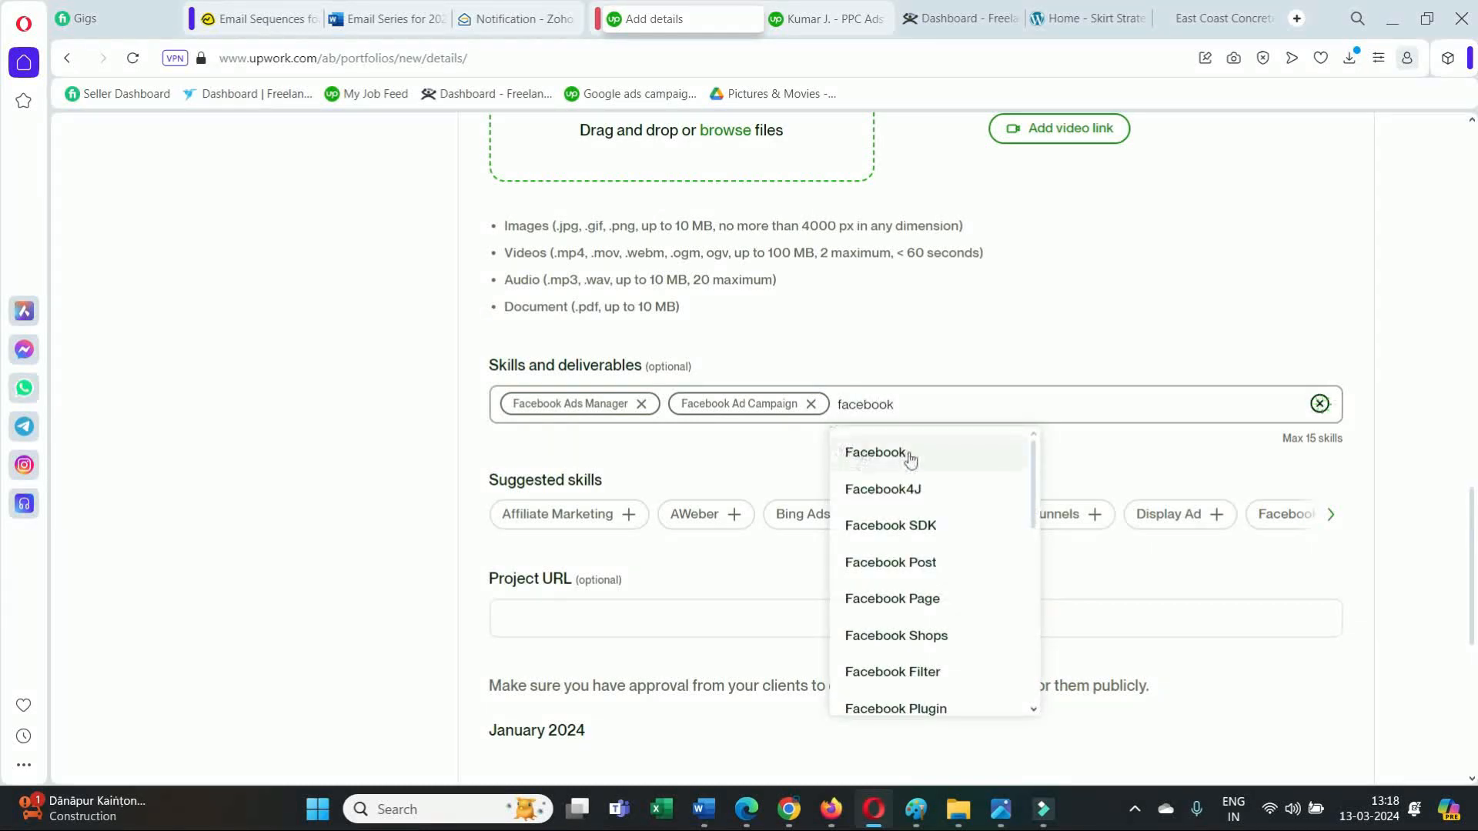
click(911, 455)
text(faceb)
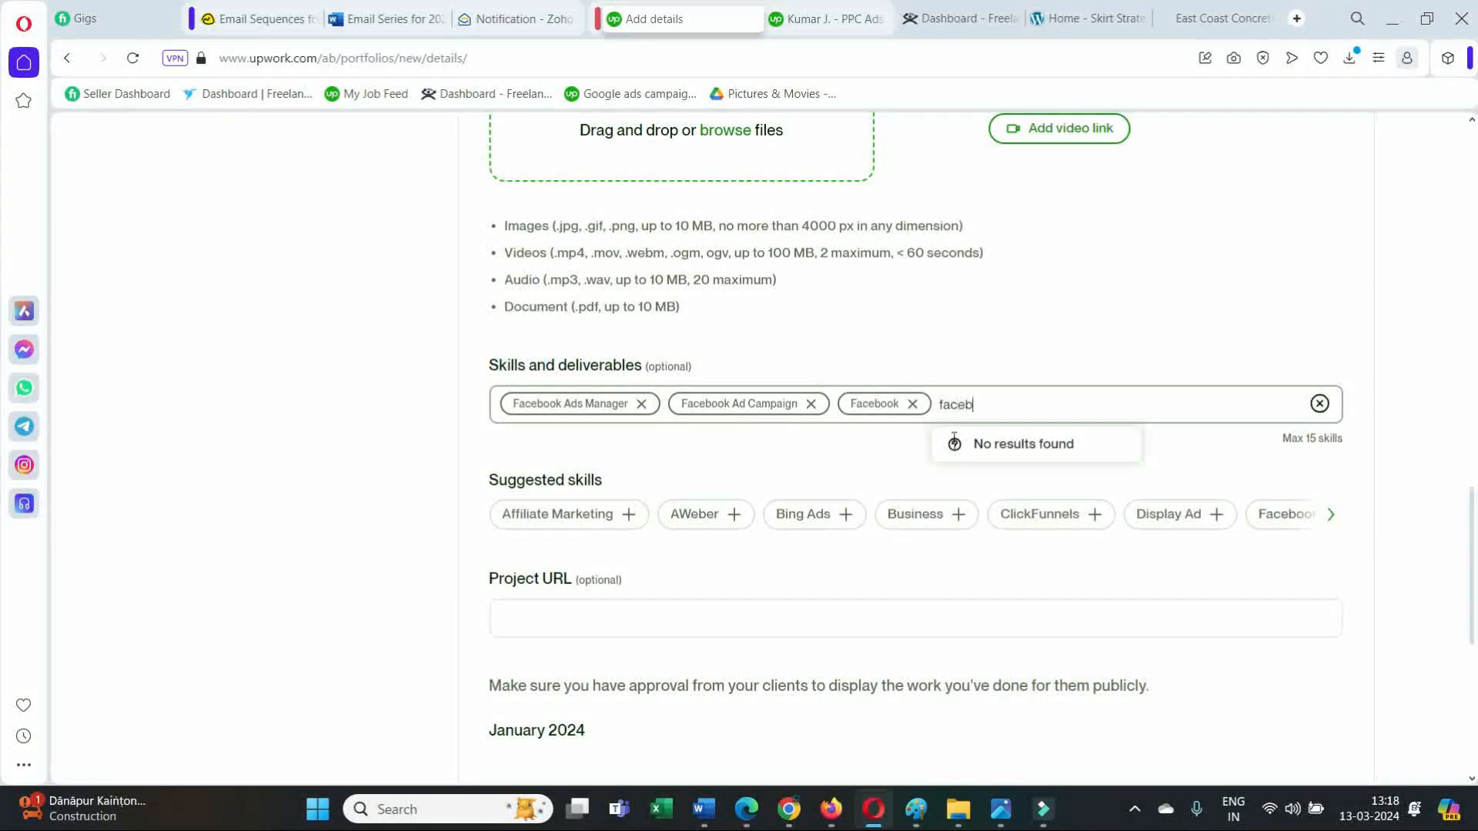
text(ook ad)
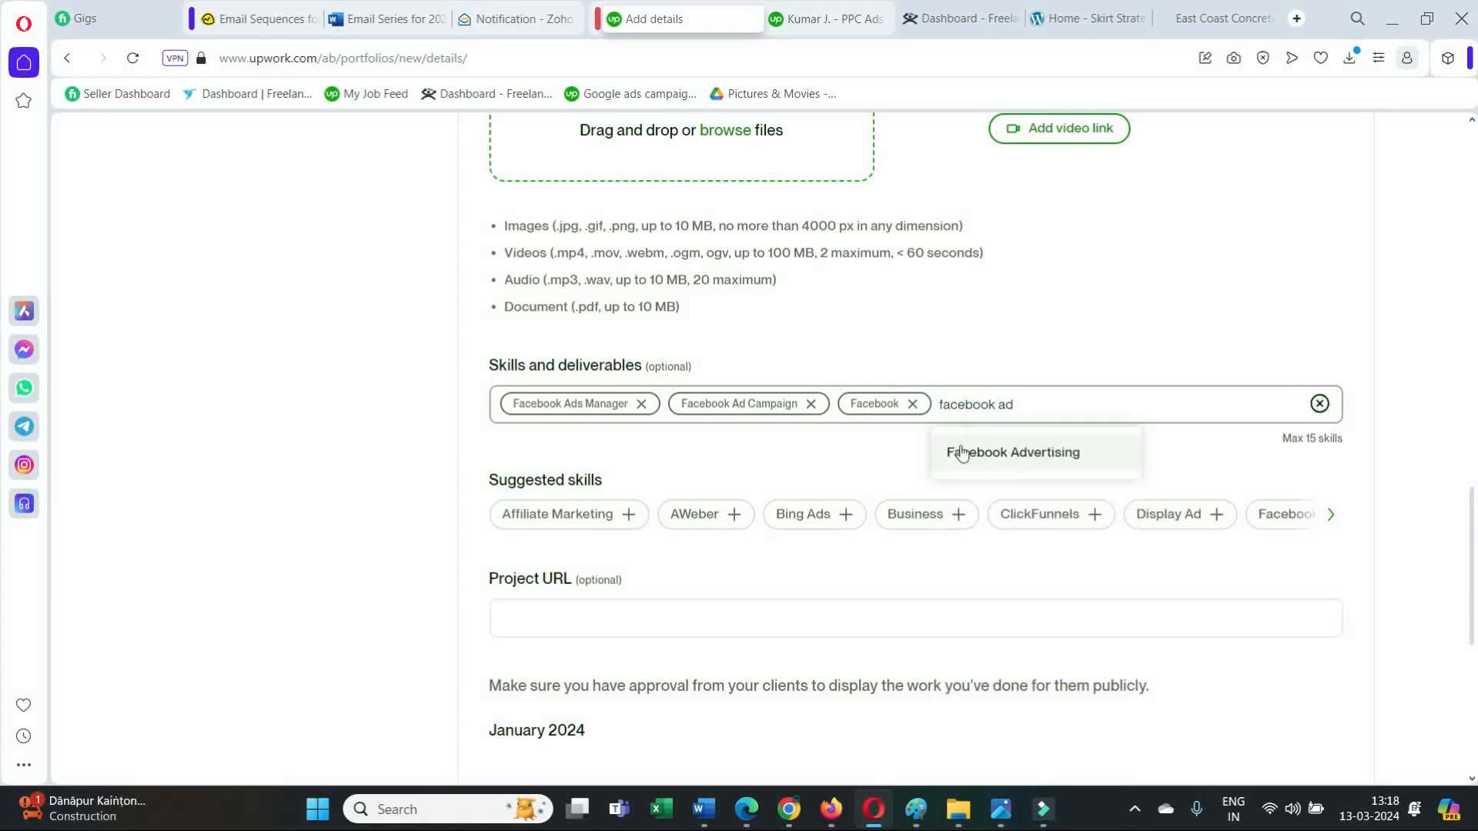
click(962, 454)
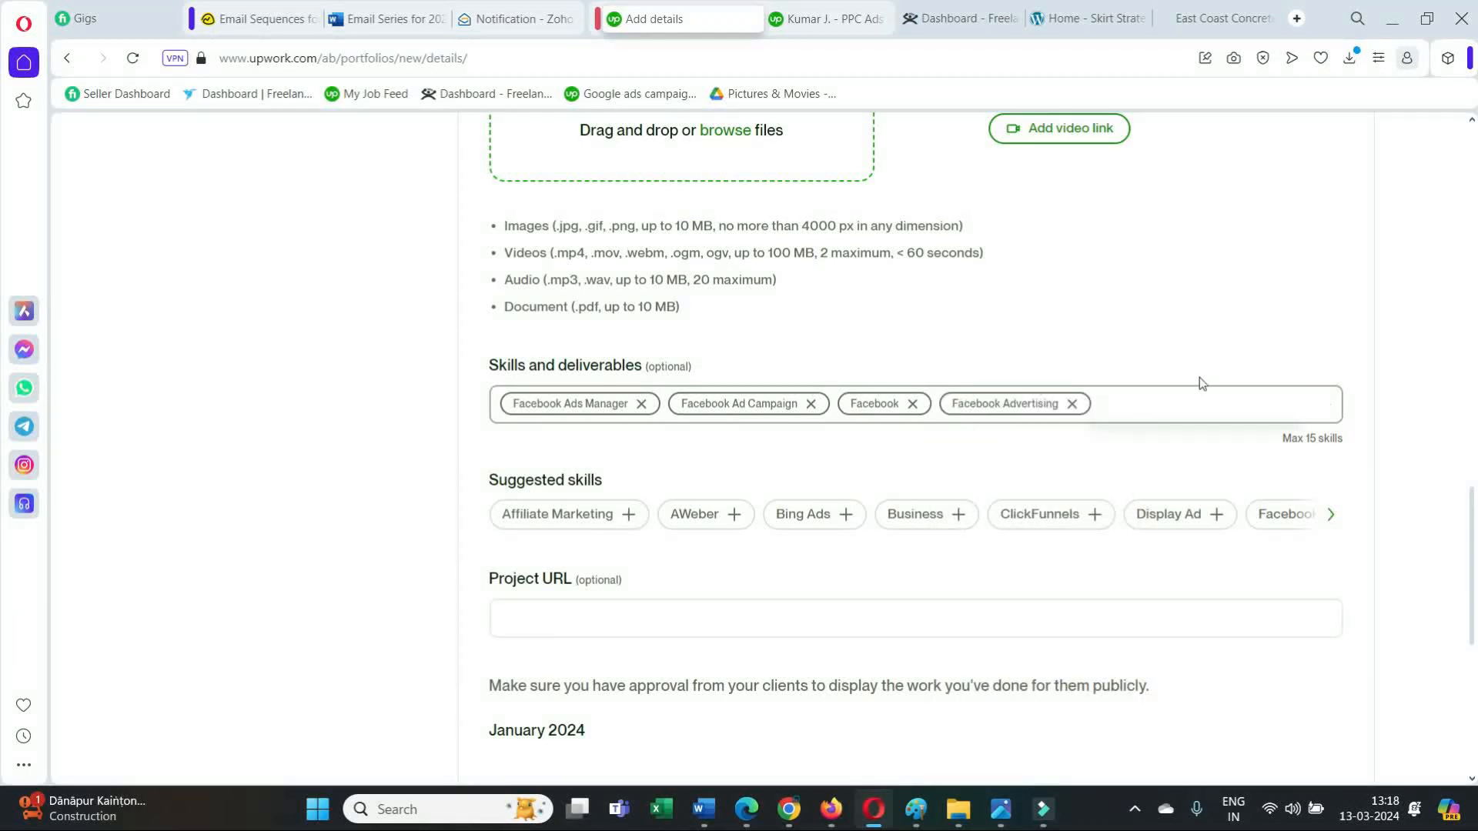
text(fac)
key(BackSpace)
key(BackSpace)
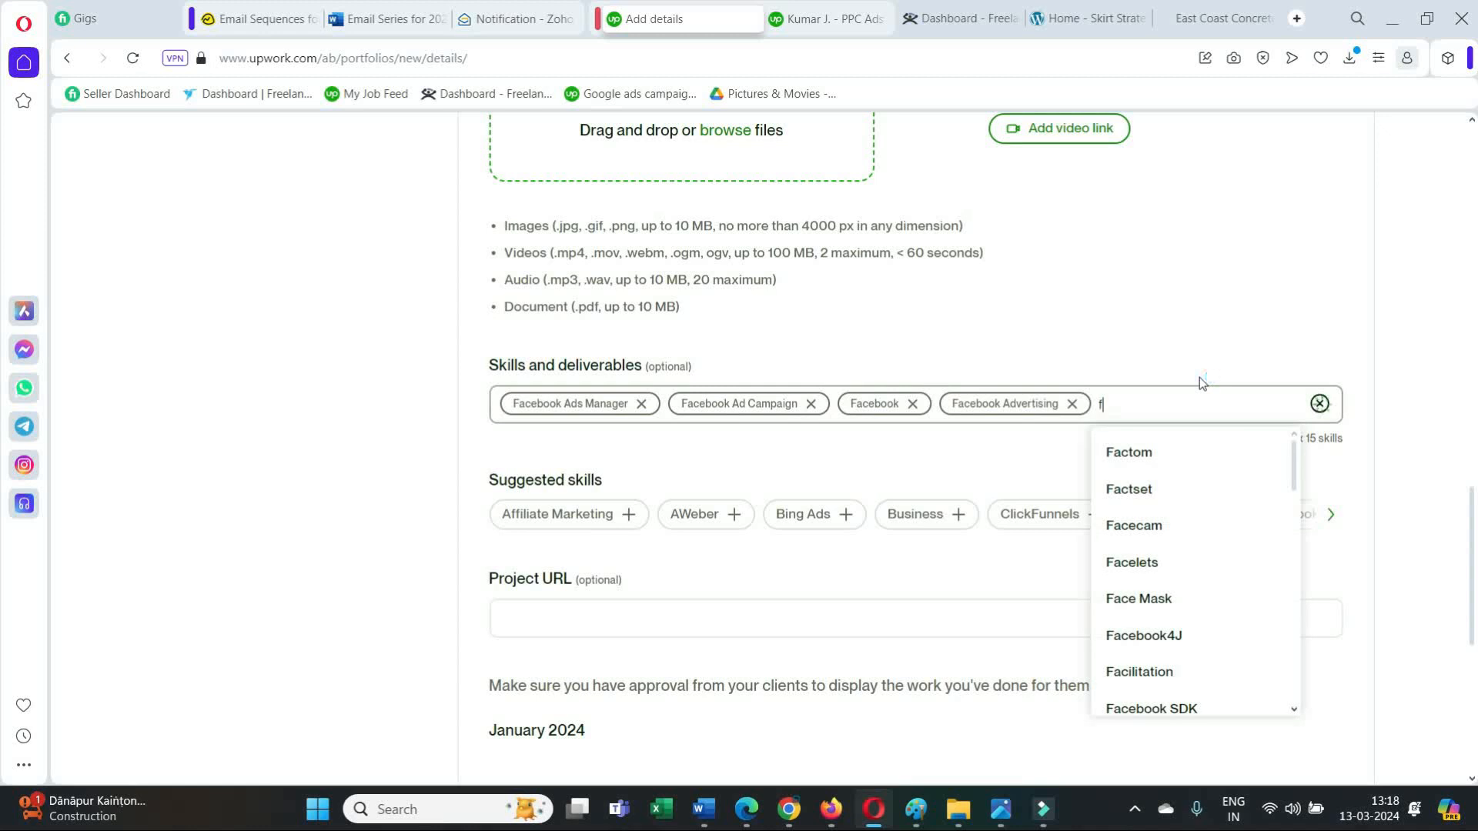
key(BackSpace)
- Search the skills and deliverables for "lead ge" and add Lead Generation
text(lead)
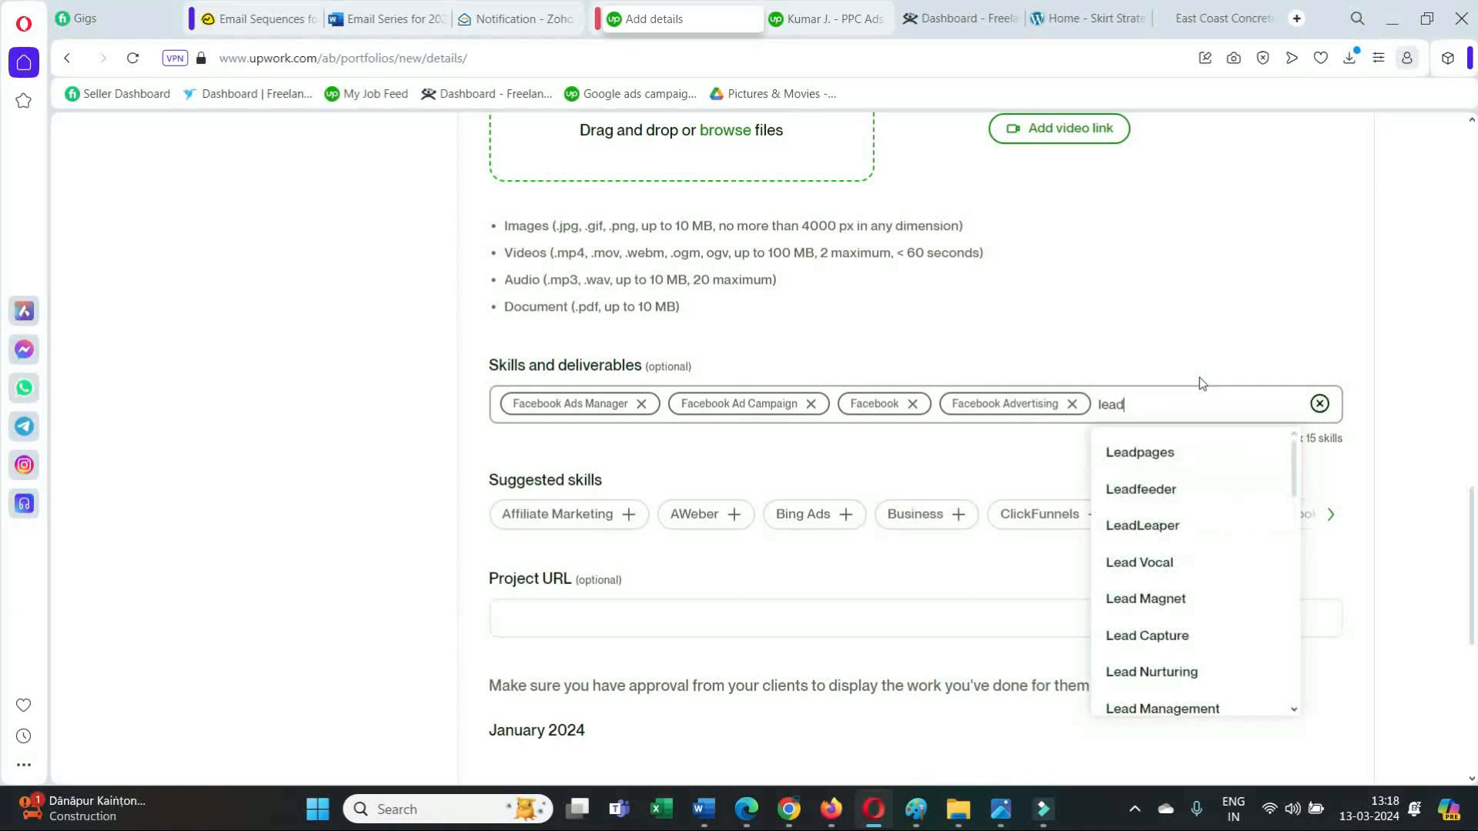
text( ge)
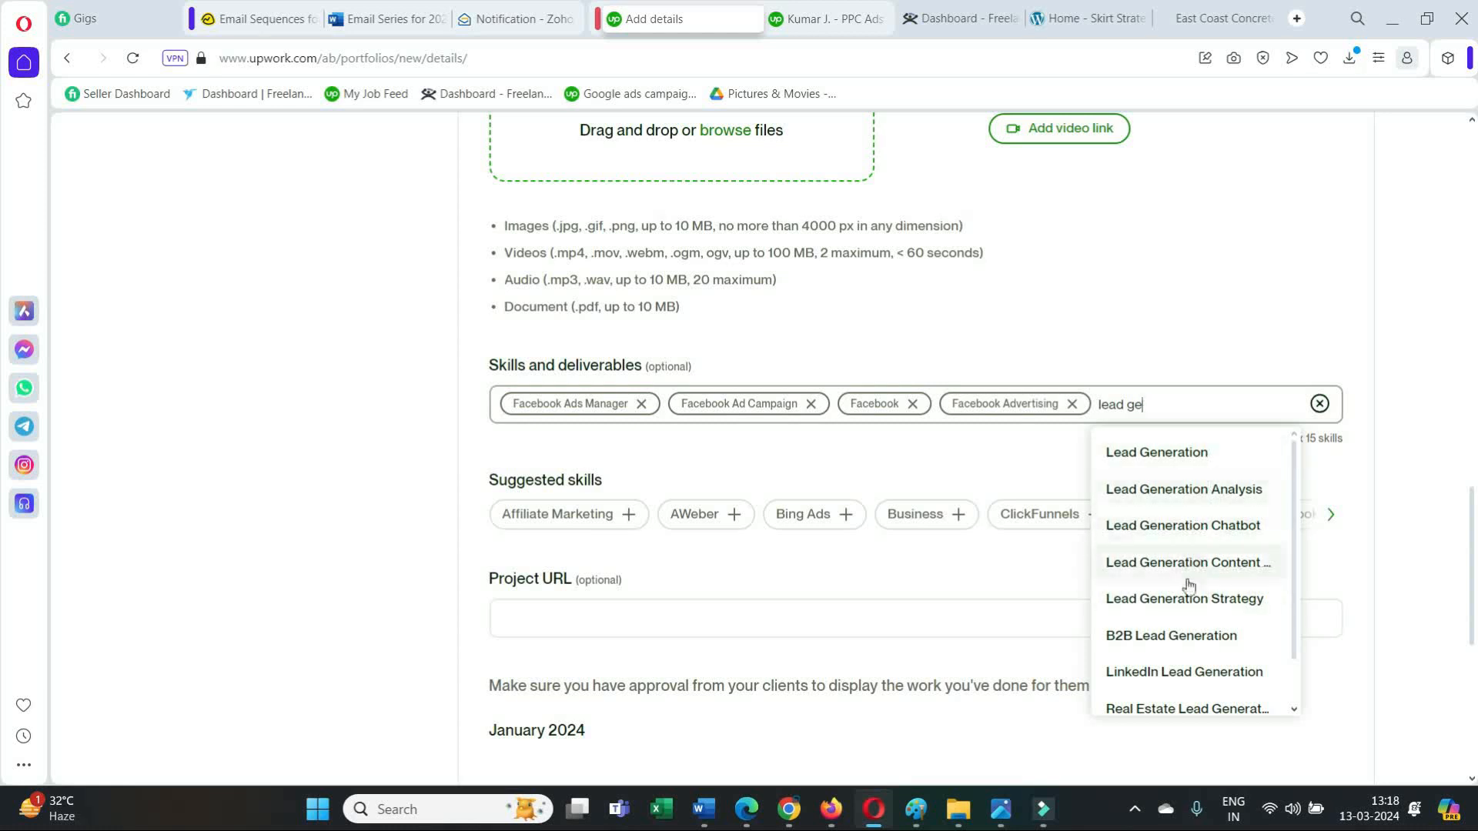
click(1174, 455)
- Leave the project URL empty and proceed to the preview of the portfolio project
scroll(1008, 381, down, 2)
scroll(966, 502, up, 3)
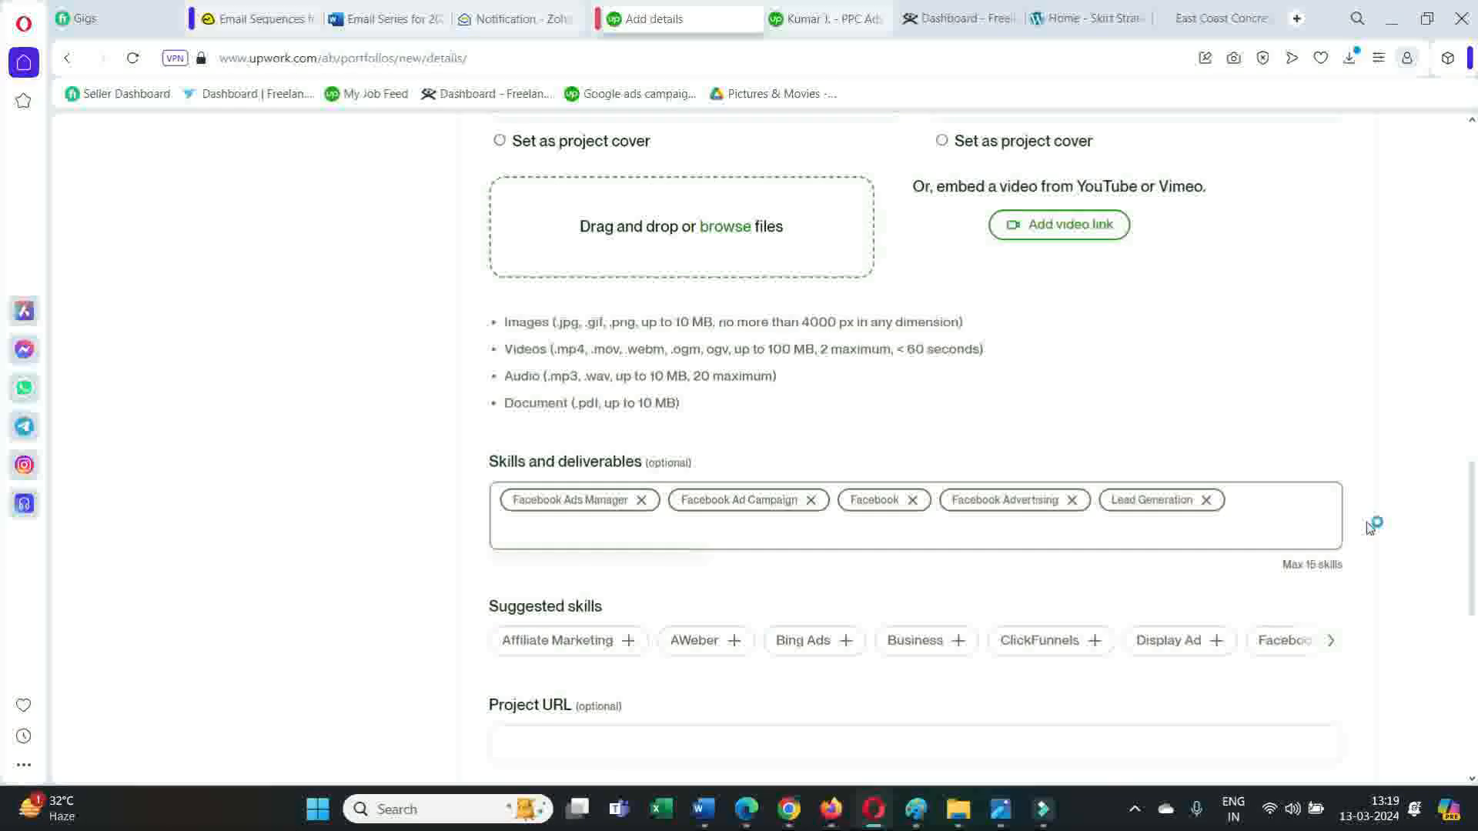
scroll(1001, 570, down, 4)
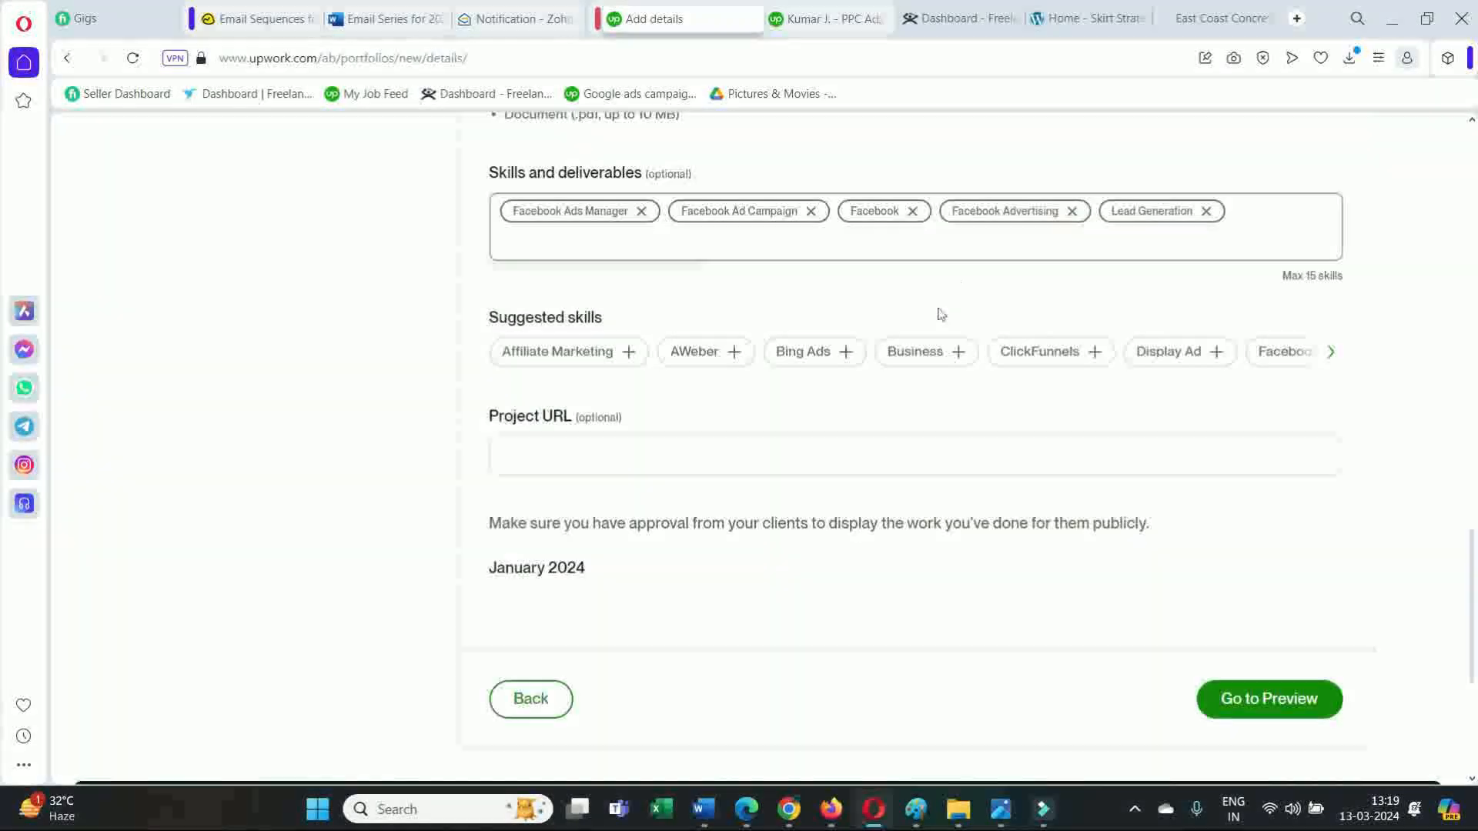
scroll(962, 369, down, 3)
scroll(968, 397, up, 3)
scroll(871, 412, down, 2)
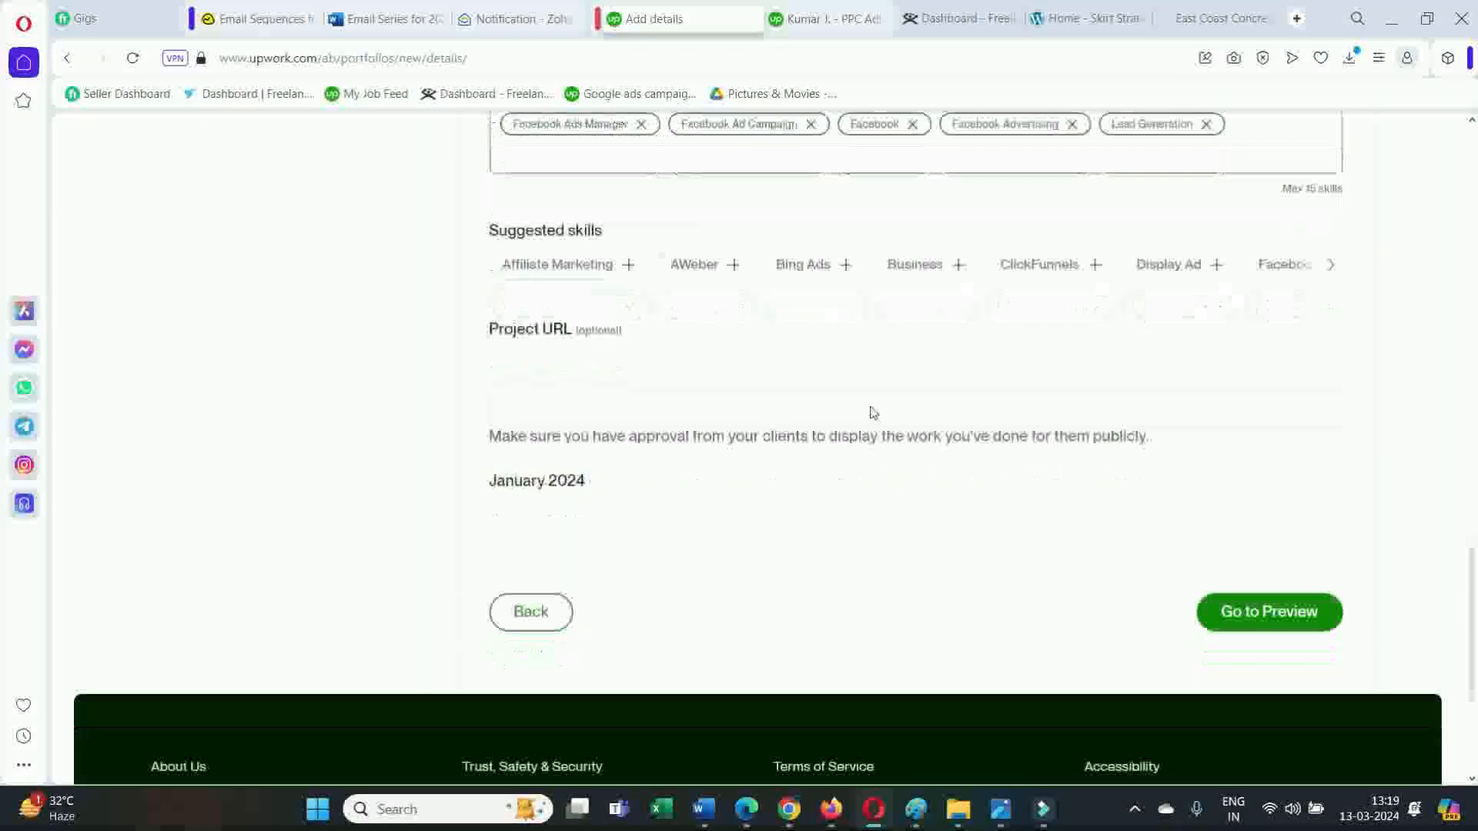
scroll(909, 408, up, 3)
scroll(1001, 439, down, 4)
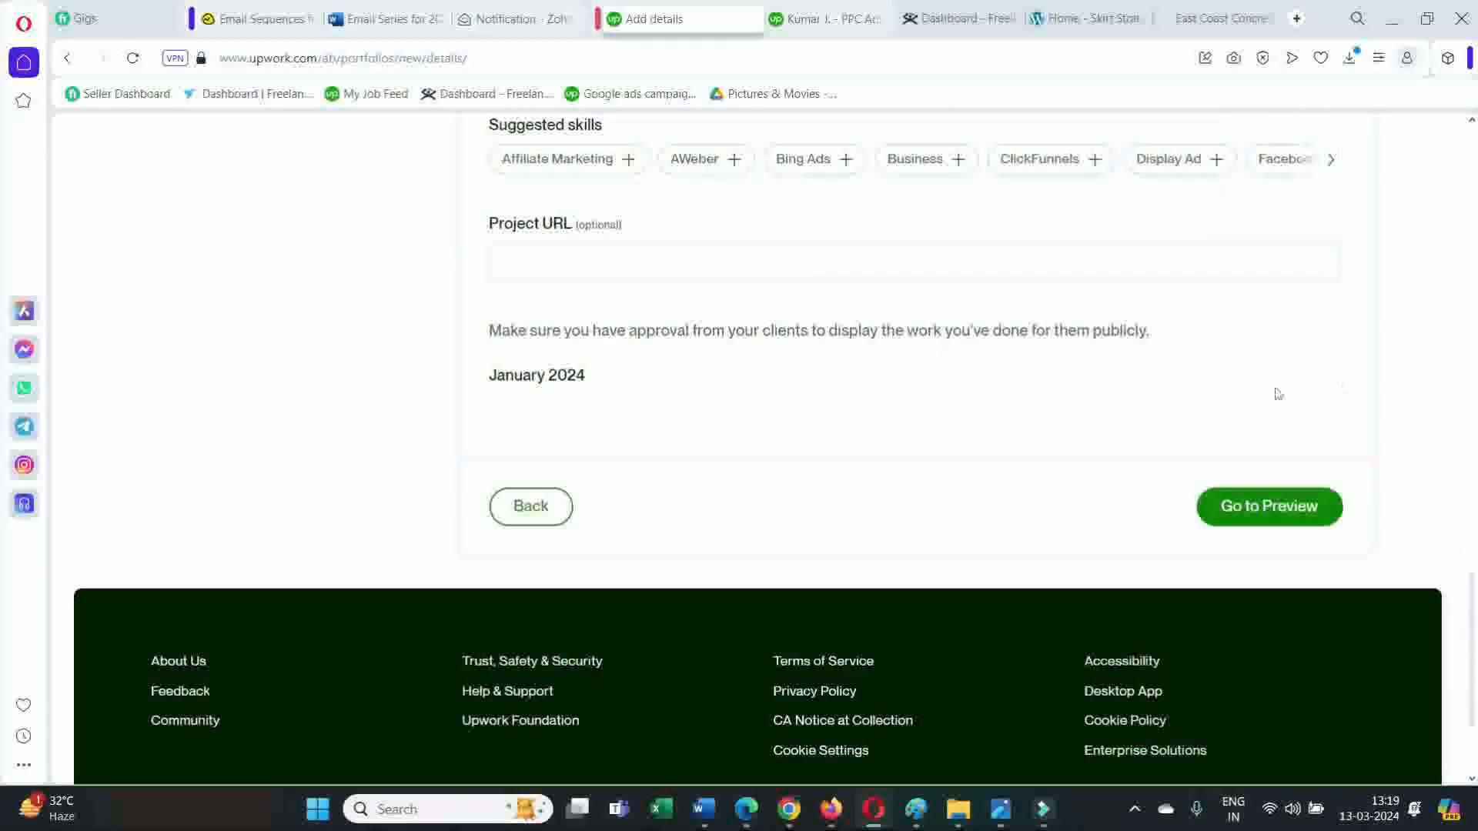
click(1266, 506)
- Review the previewed project description and campaign images, and publish the portfolio project
scroll(1005, 382, down, 10)
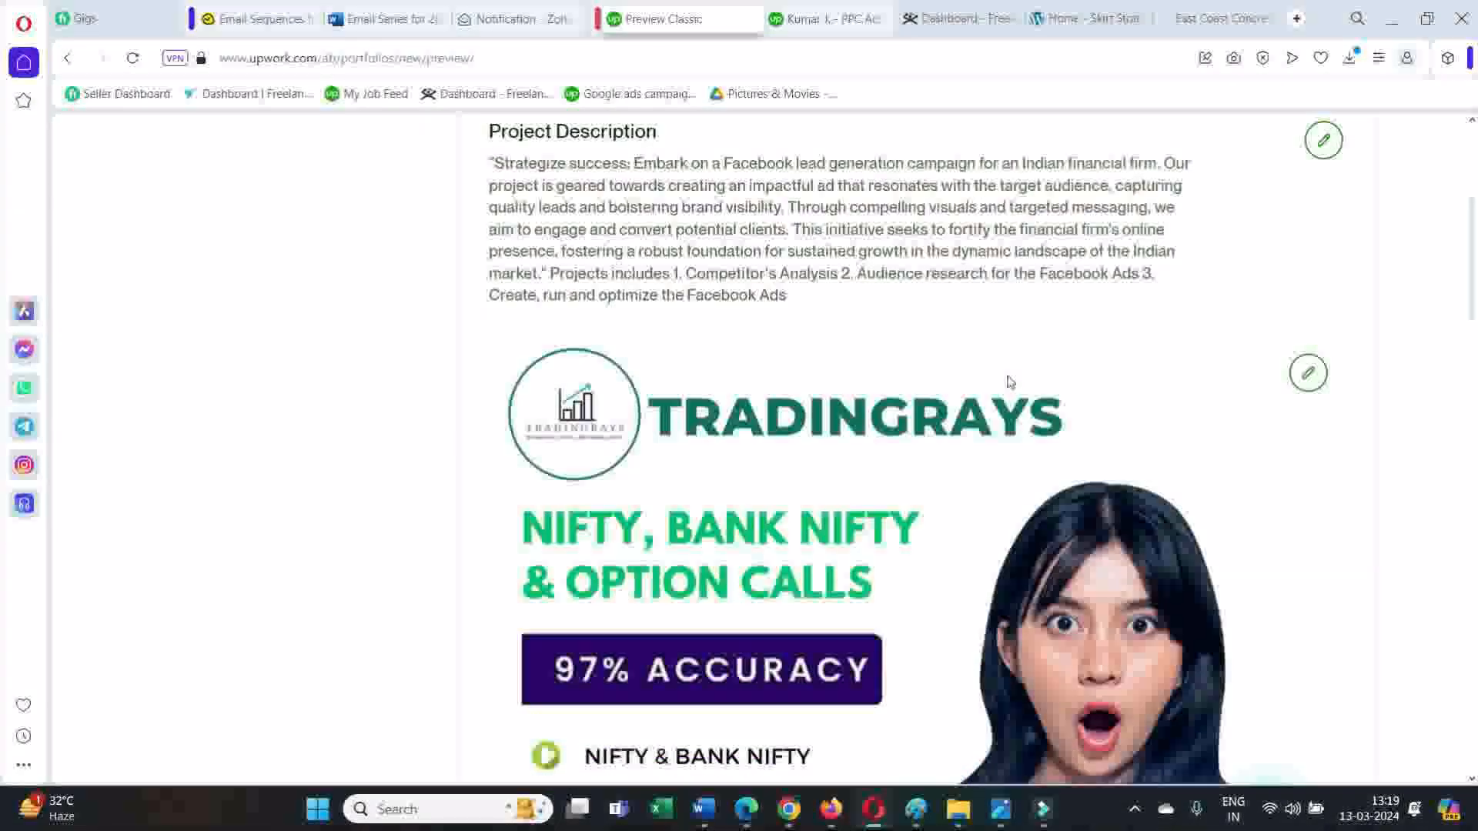
scroll(1004, 382, down, 20)
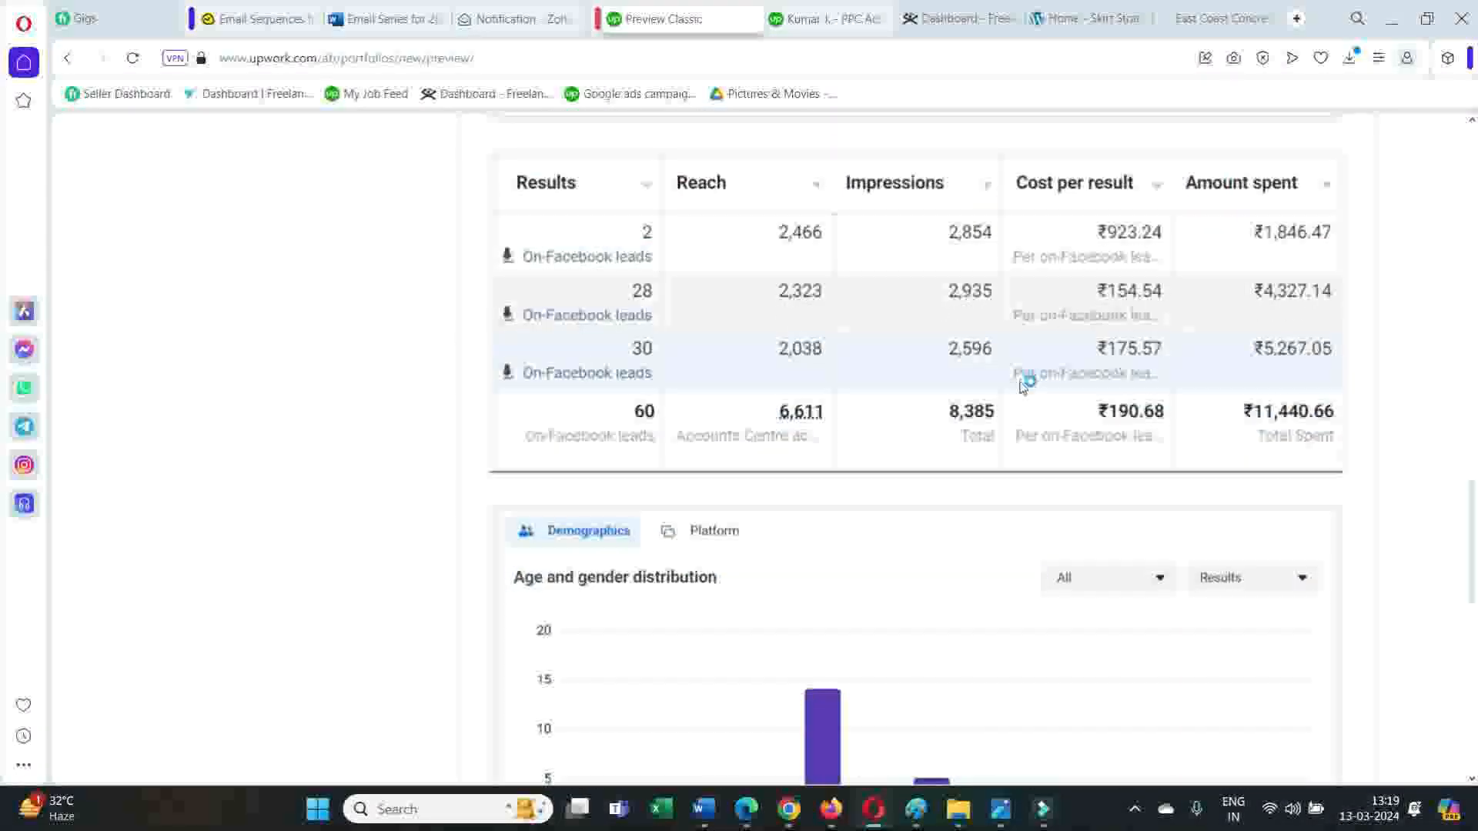
scroll(1022, 388, down, 3)
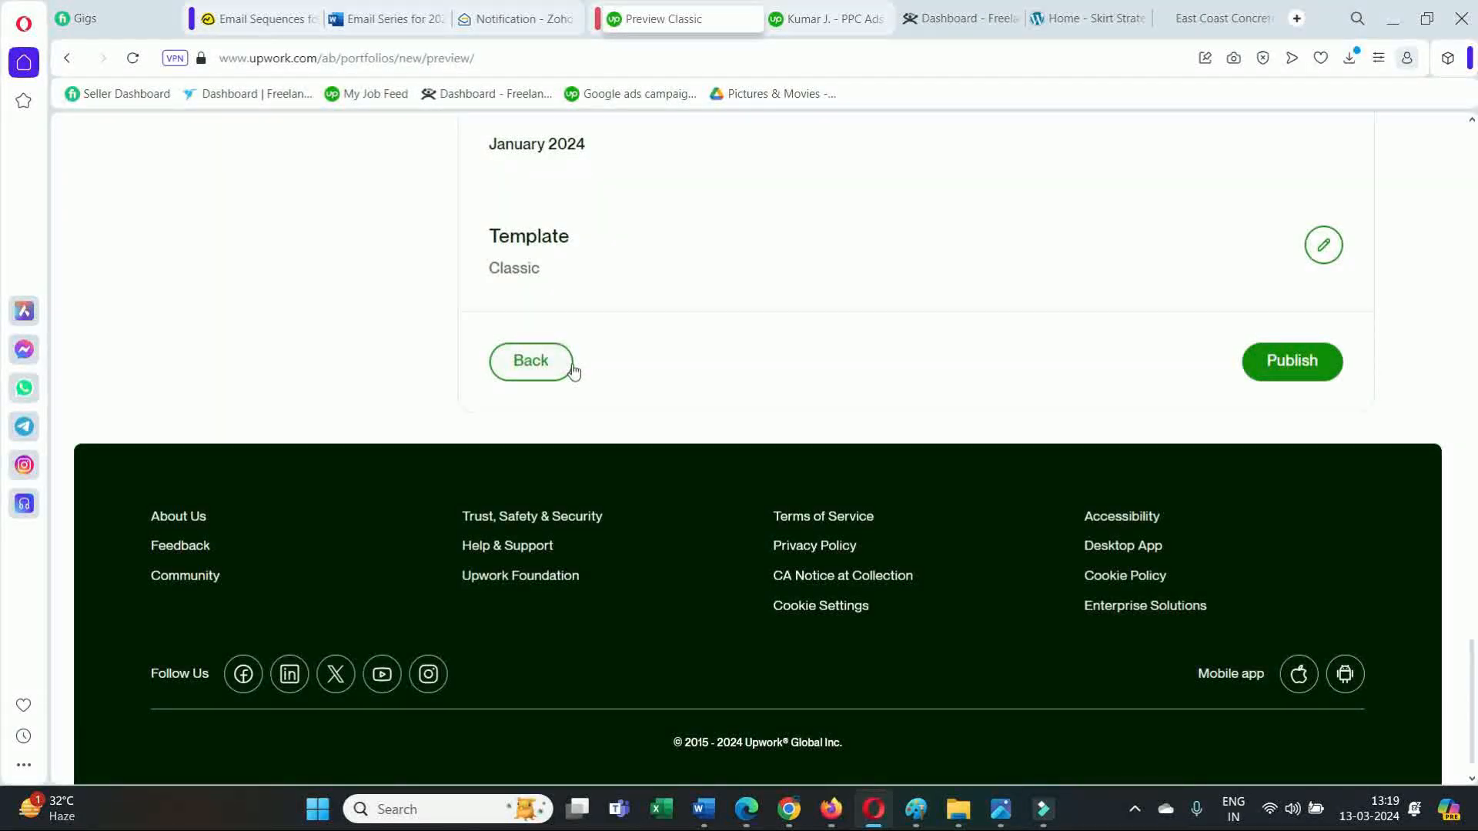
scroll(868, 395, up, 3)
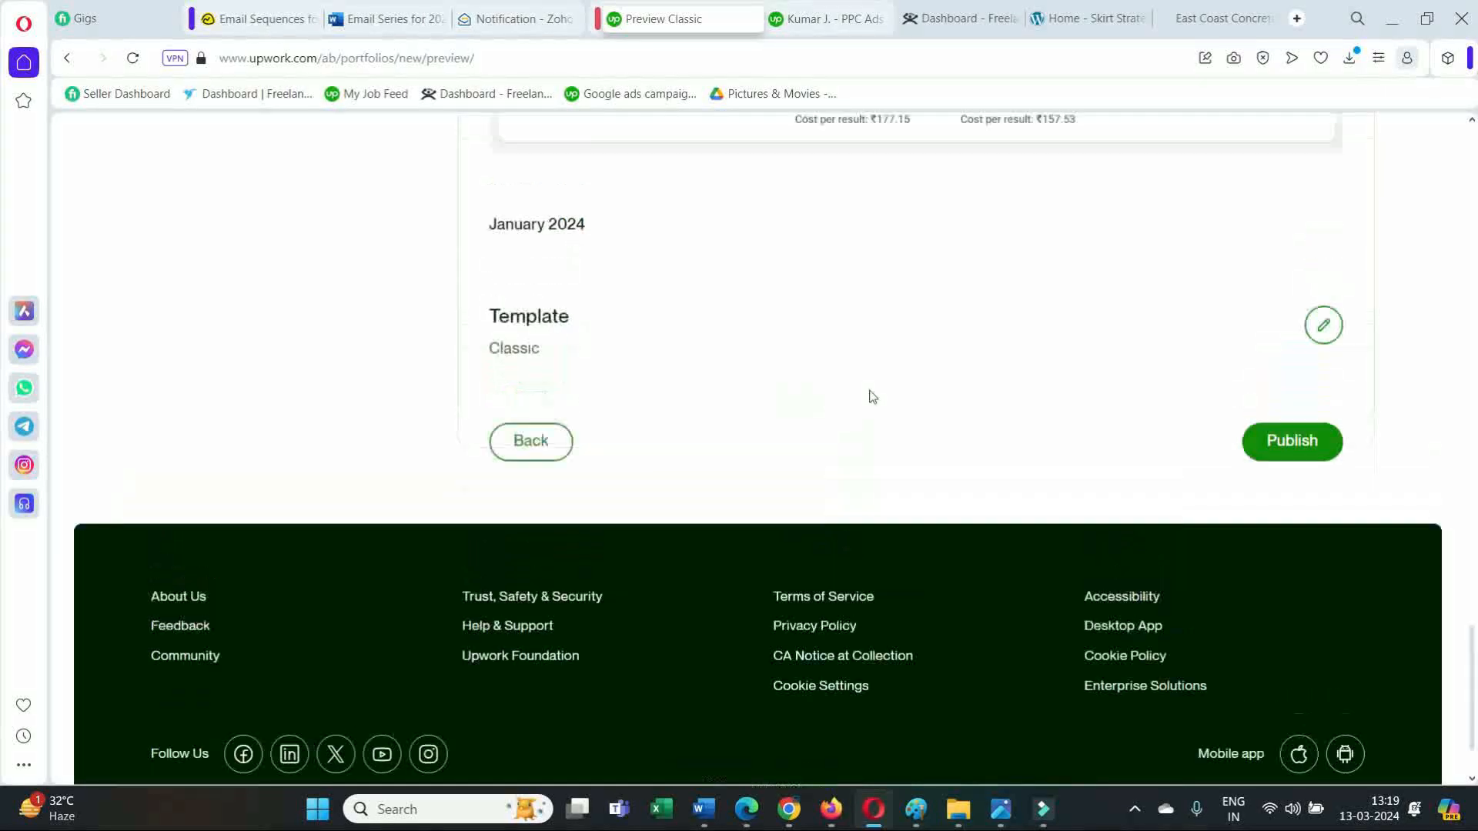
scroll(924, 395, down, 2)
scroll(924, 398, up, 5)
scroll(925, 398, up, 2)
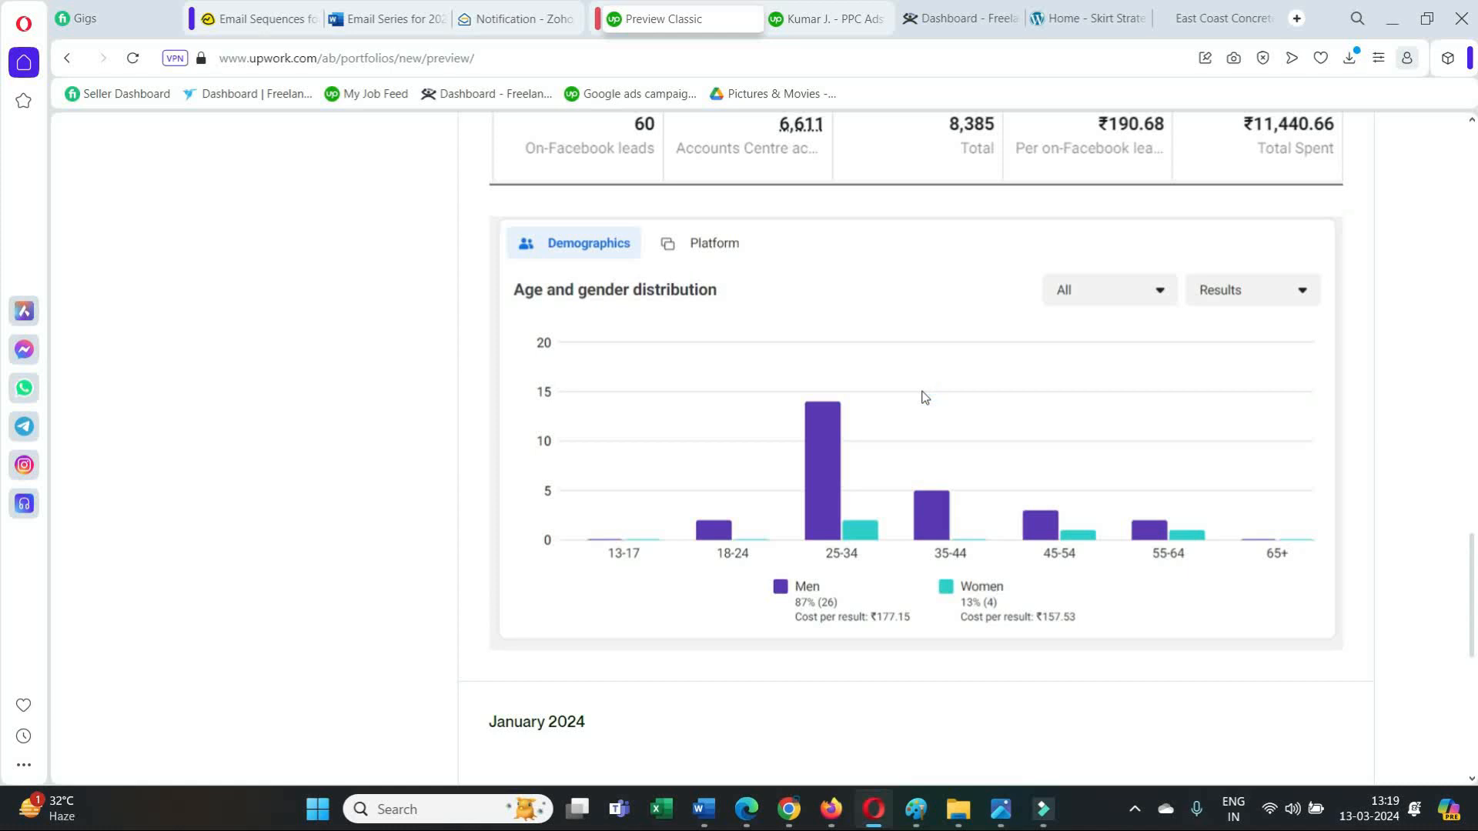
scroll(1041, 400, down, 1)
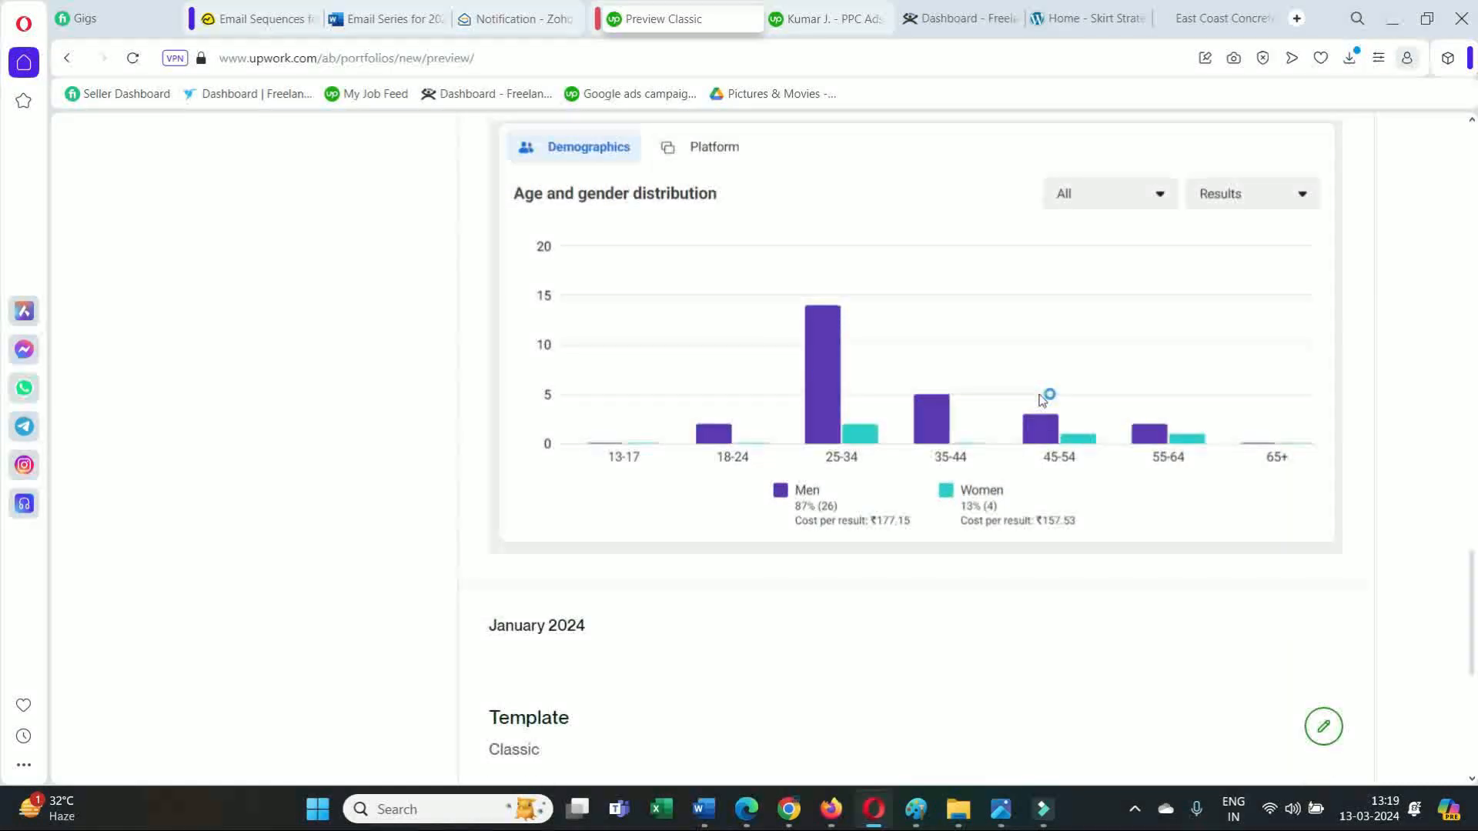
scroll(1041, 399, down, 5)
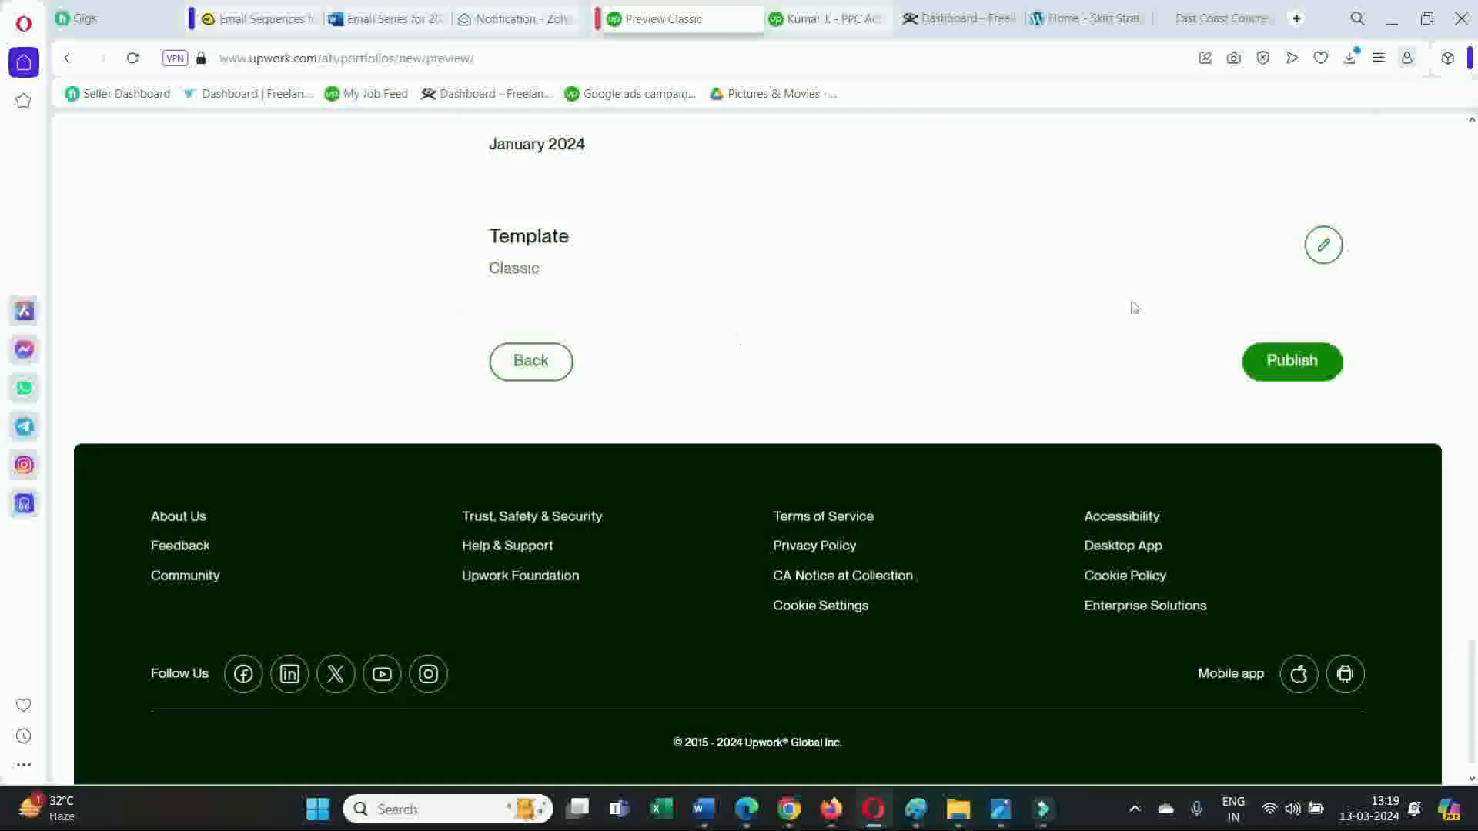
click(1308, 365)
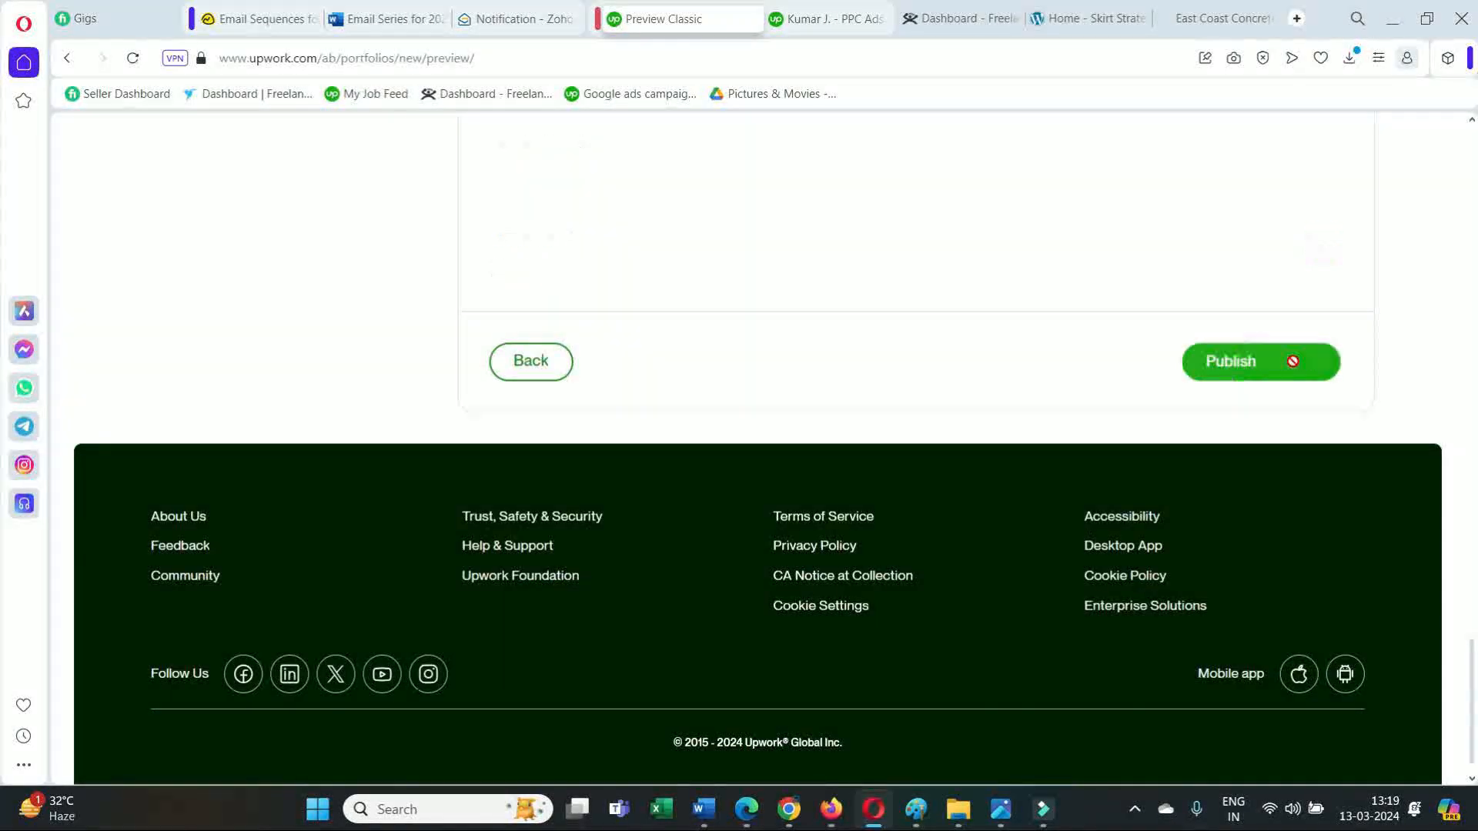